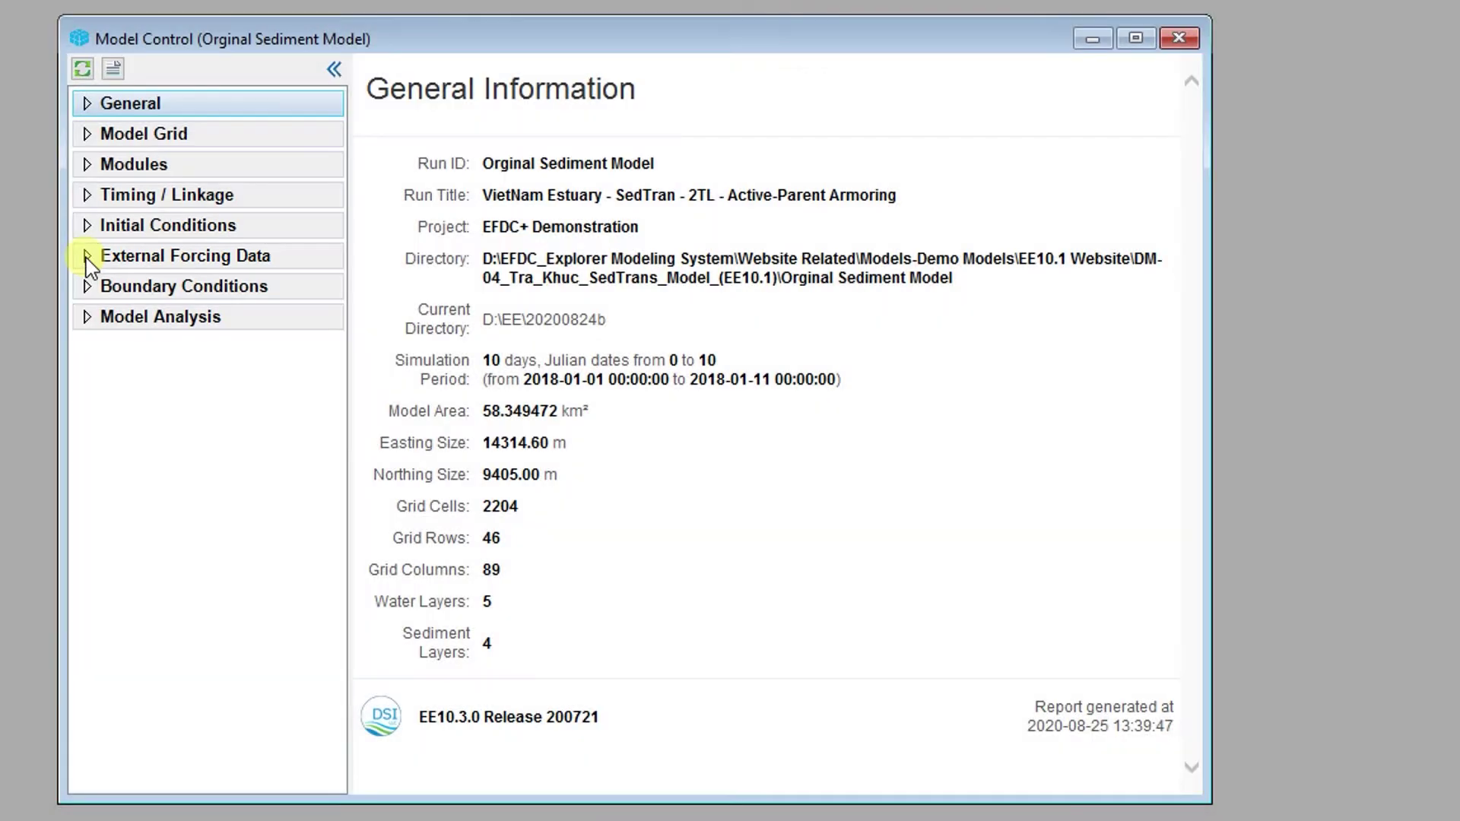
Step: Open the River flow series from the external forcing data for editing
left_click(86, 259)
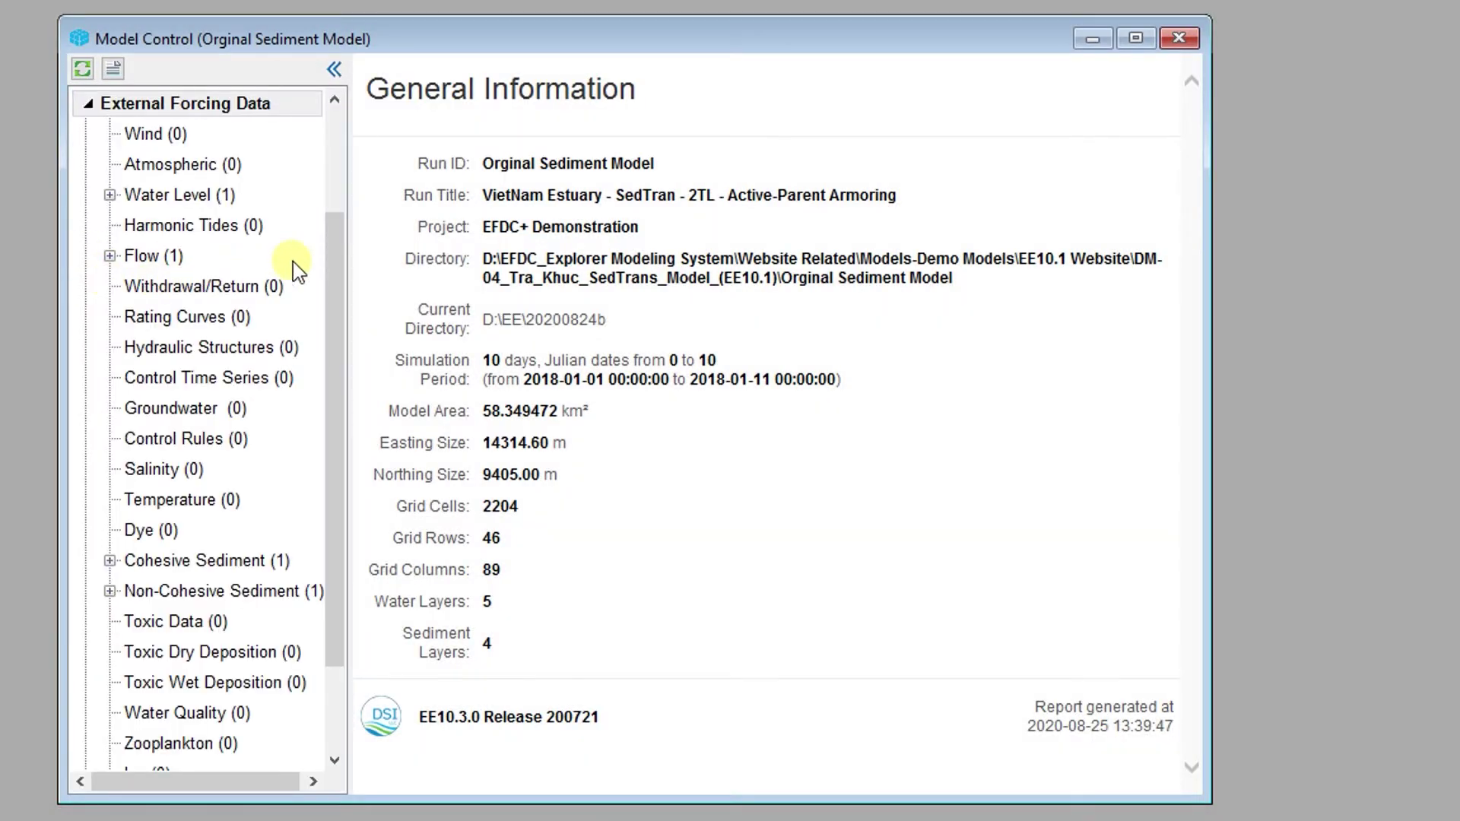
left_click_drag(329, 276, 339, 271)
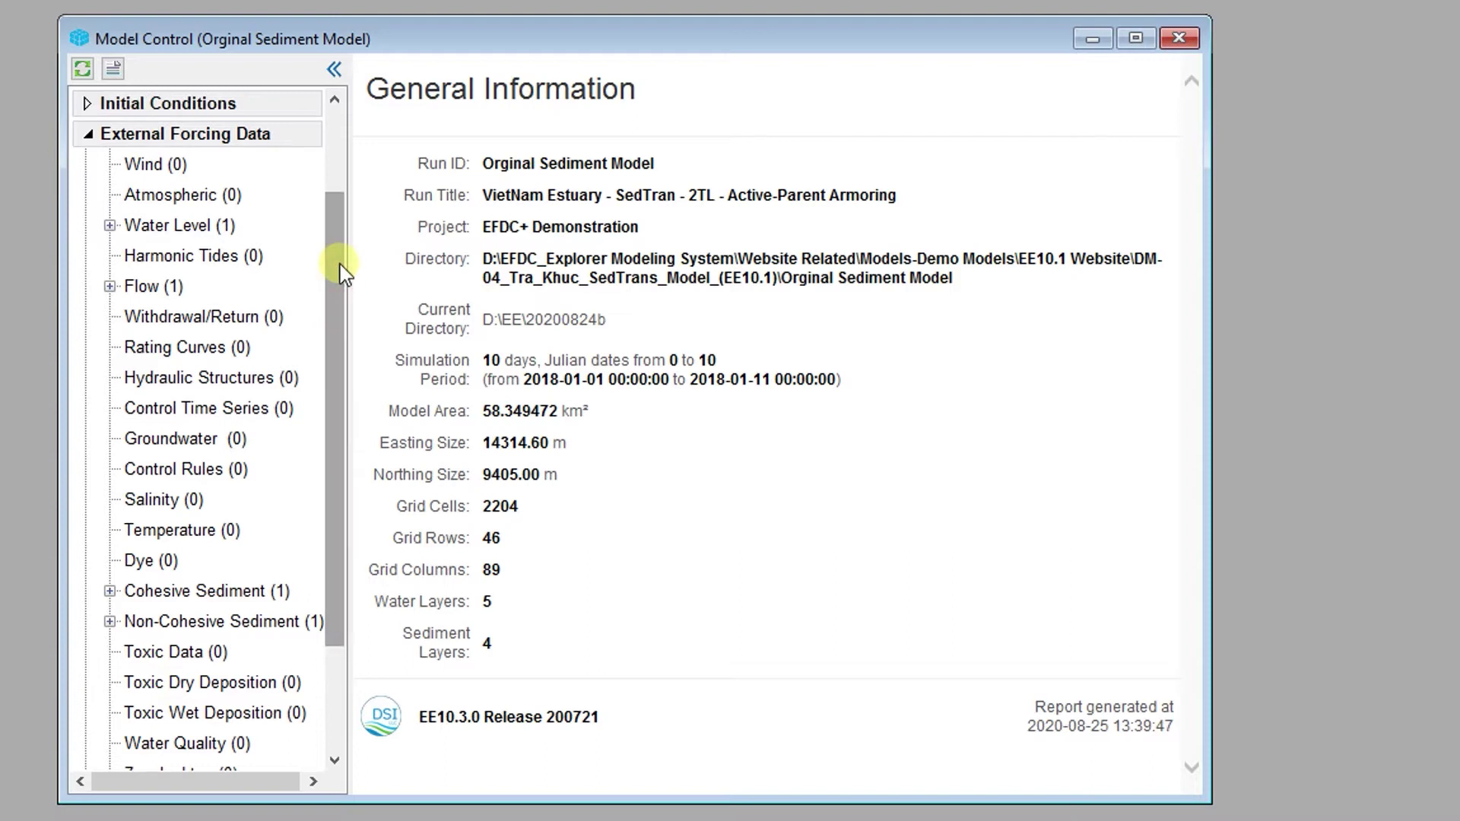
left_click(175, 292)
left_click(109, 287)
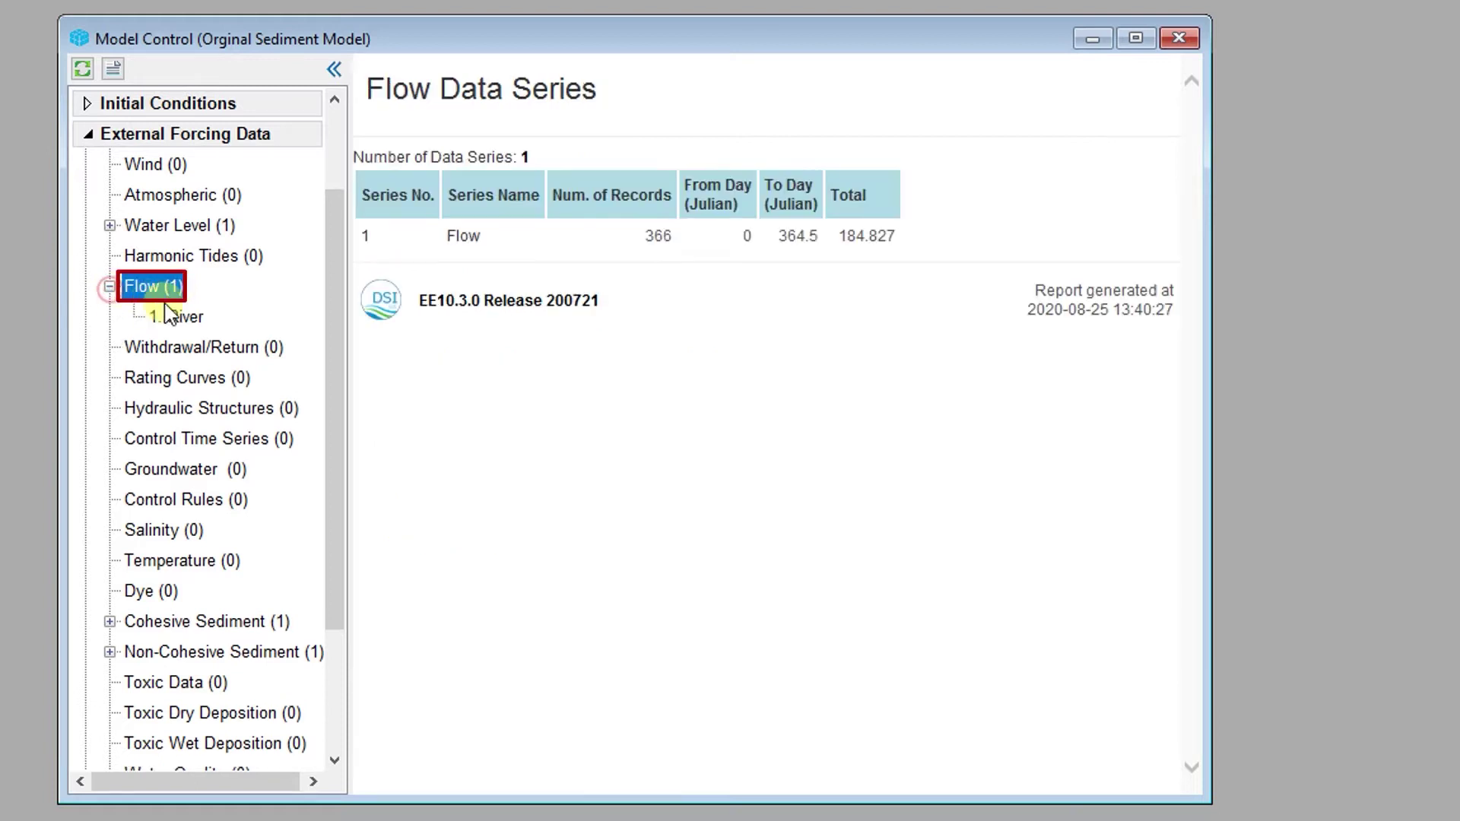
left_click(197, 318)
right_click(198, 320)
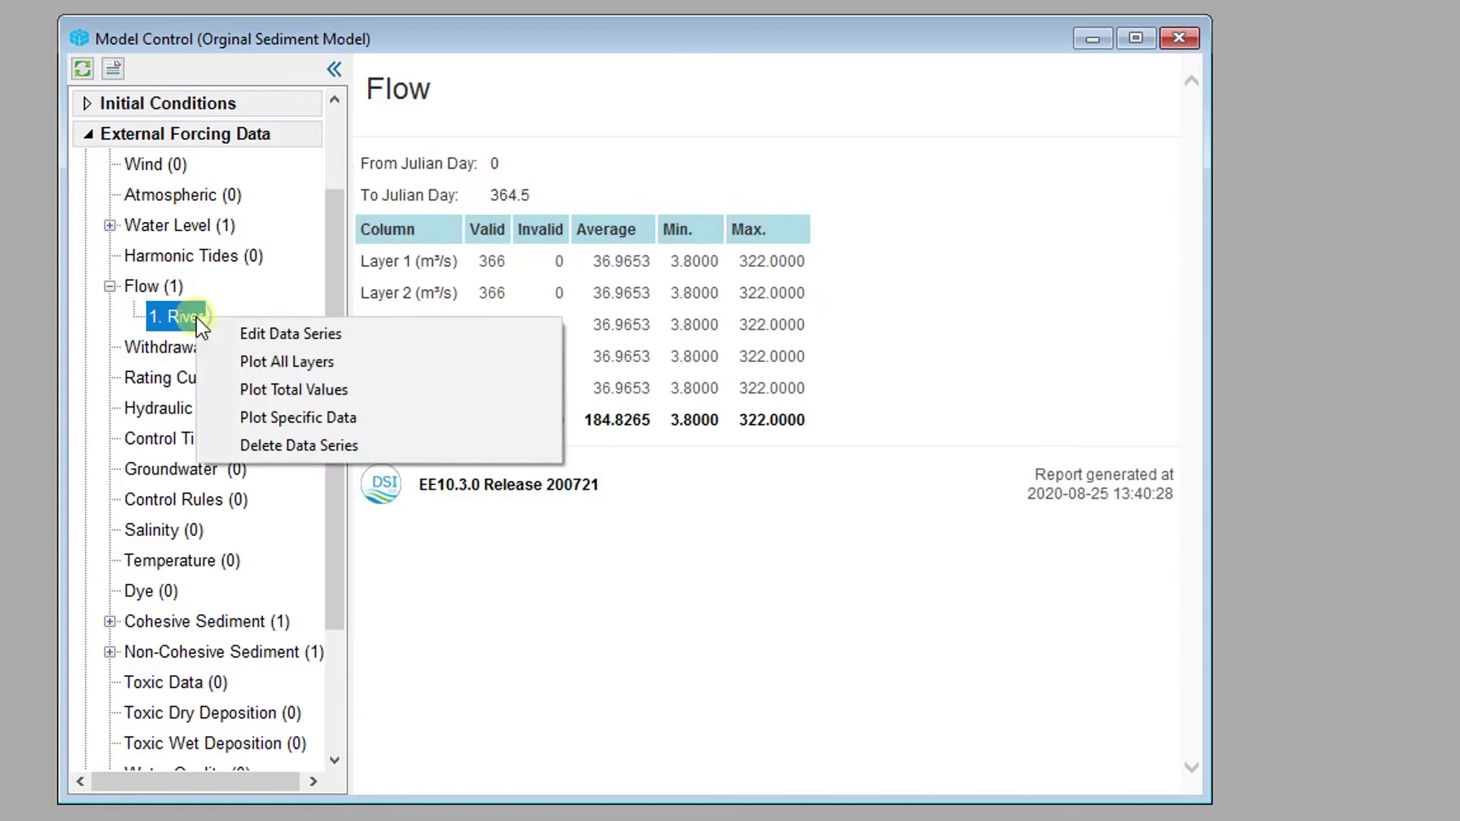
left_click(386, 340)
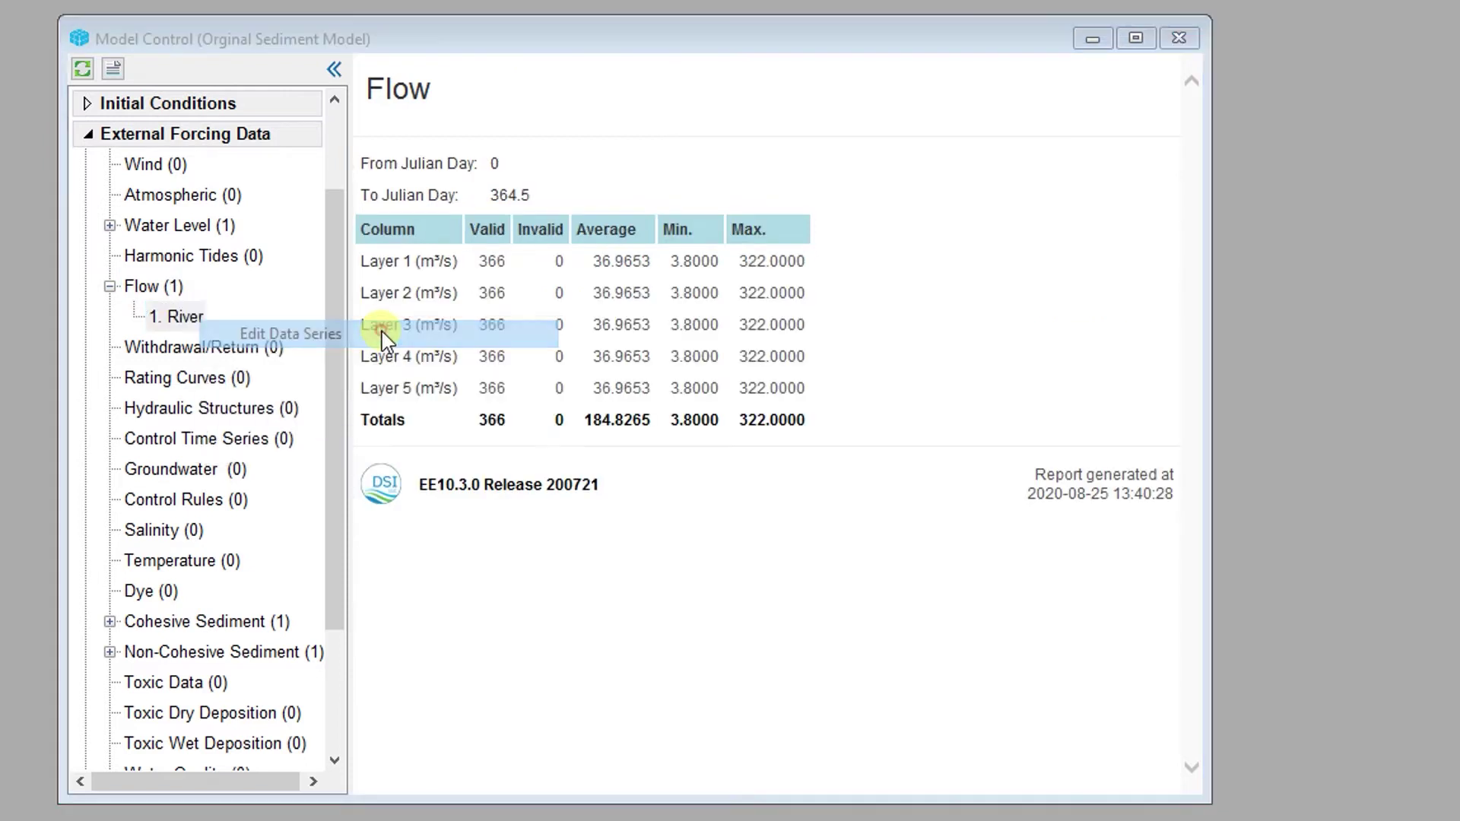
left_click_drag(616, 196, 729, 116)
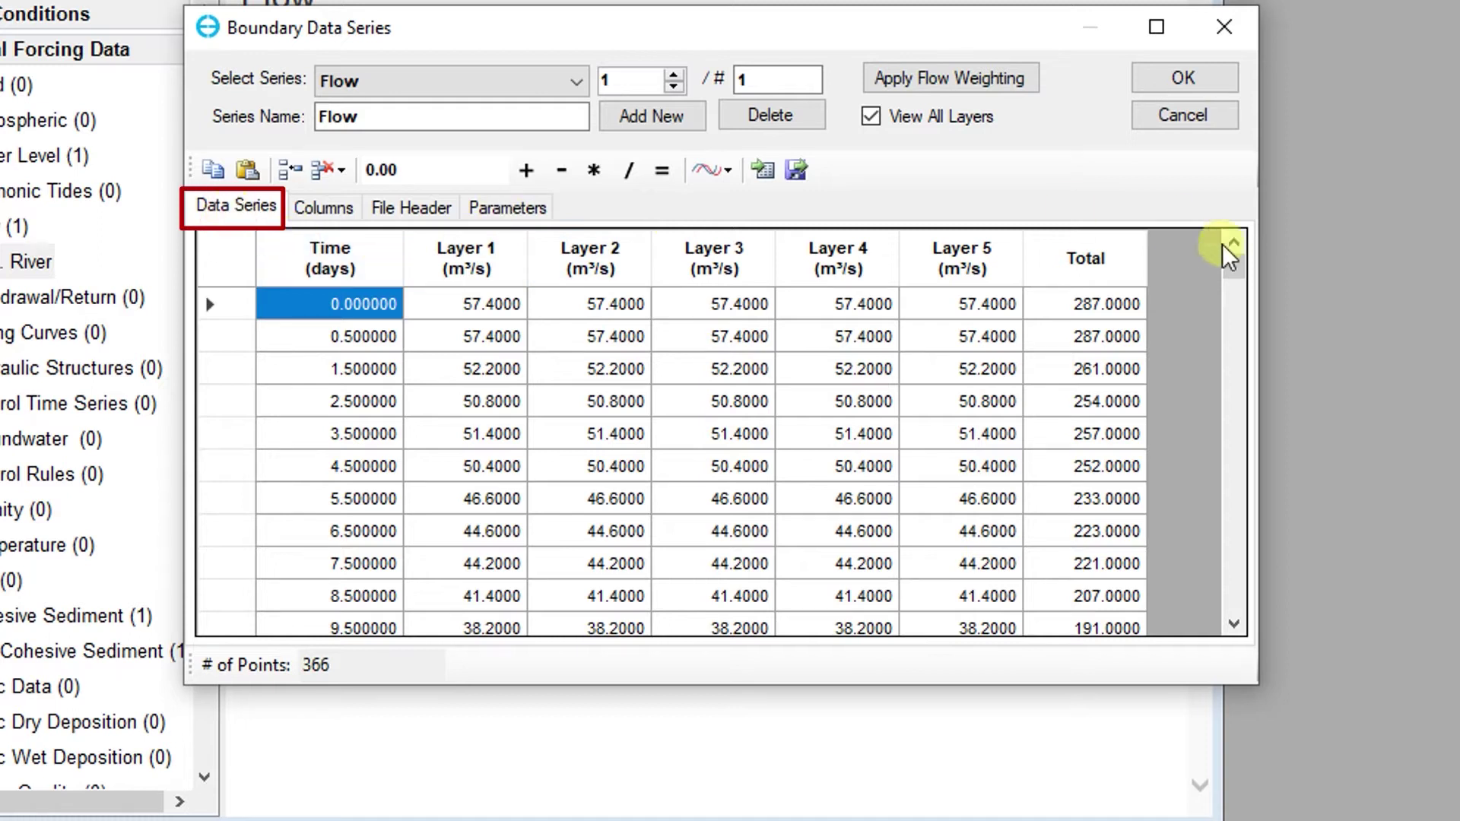
Step: Examine the time, Layer 1 to Layer 5 and total flow columns of the data series
mouse_move(1239, 267)
left_mouse_down()
mouse_move(1235, 567)
mouse_move(1239, 264)
left_mouse_up()
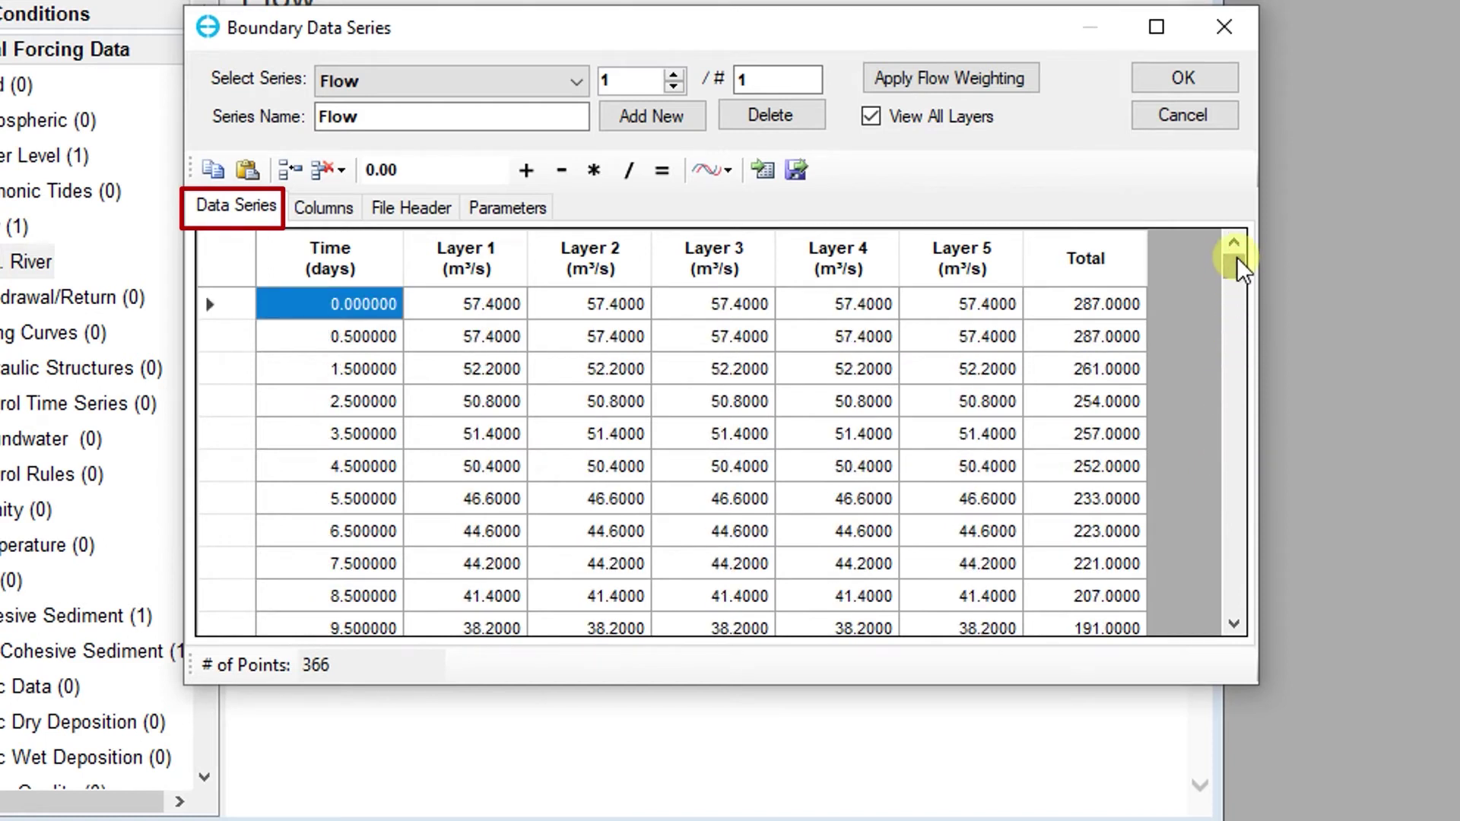
left_click(329, 248)
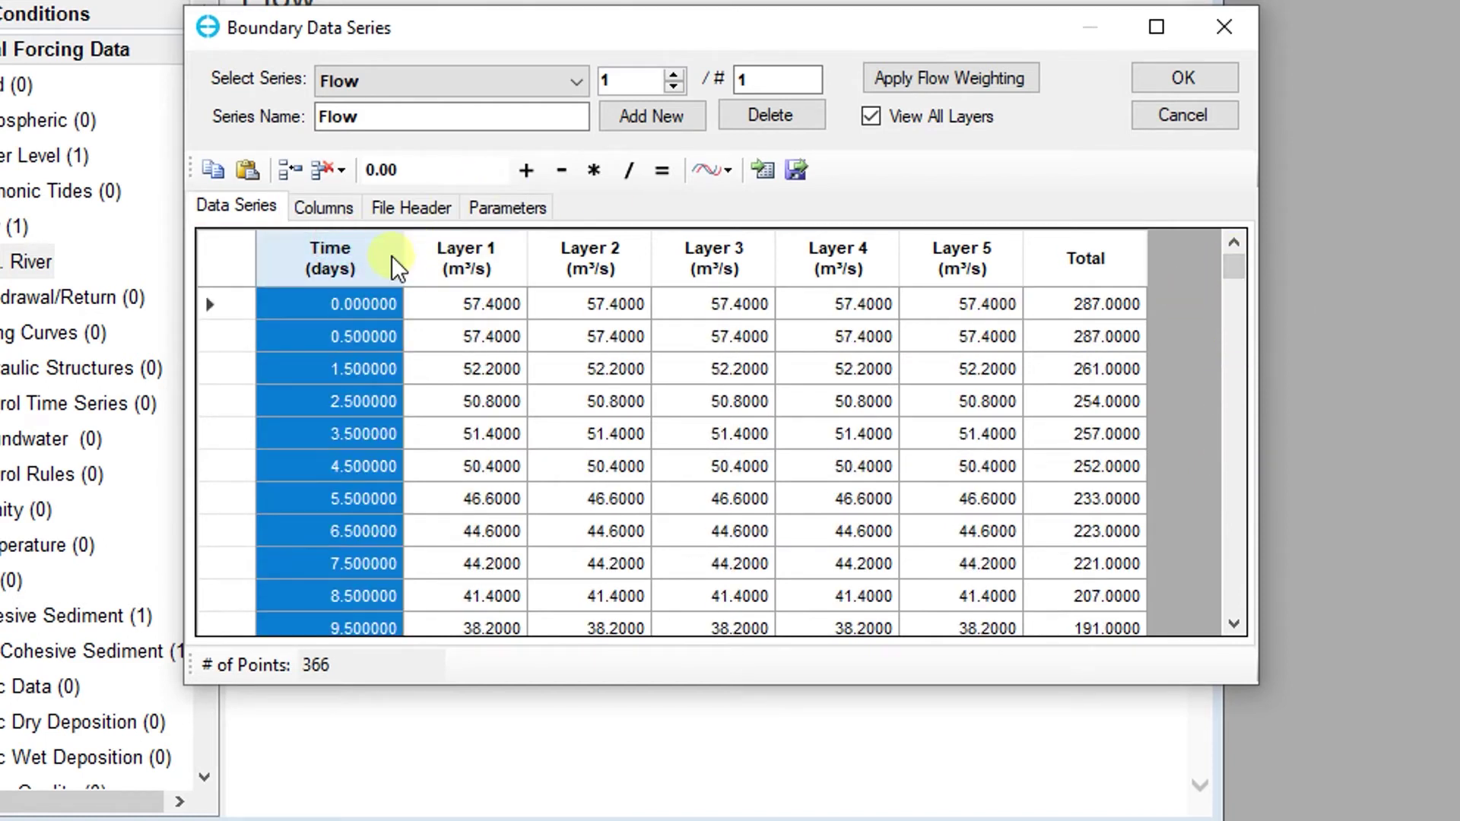
left_click(500, 247)
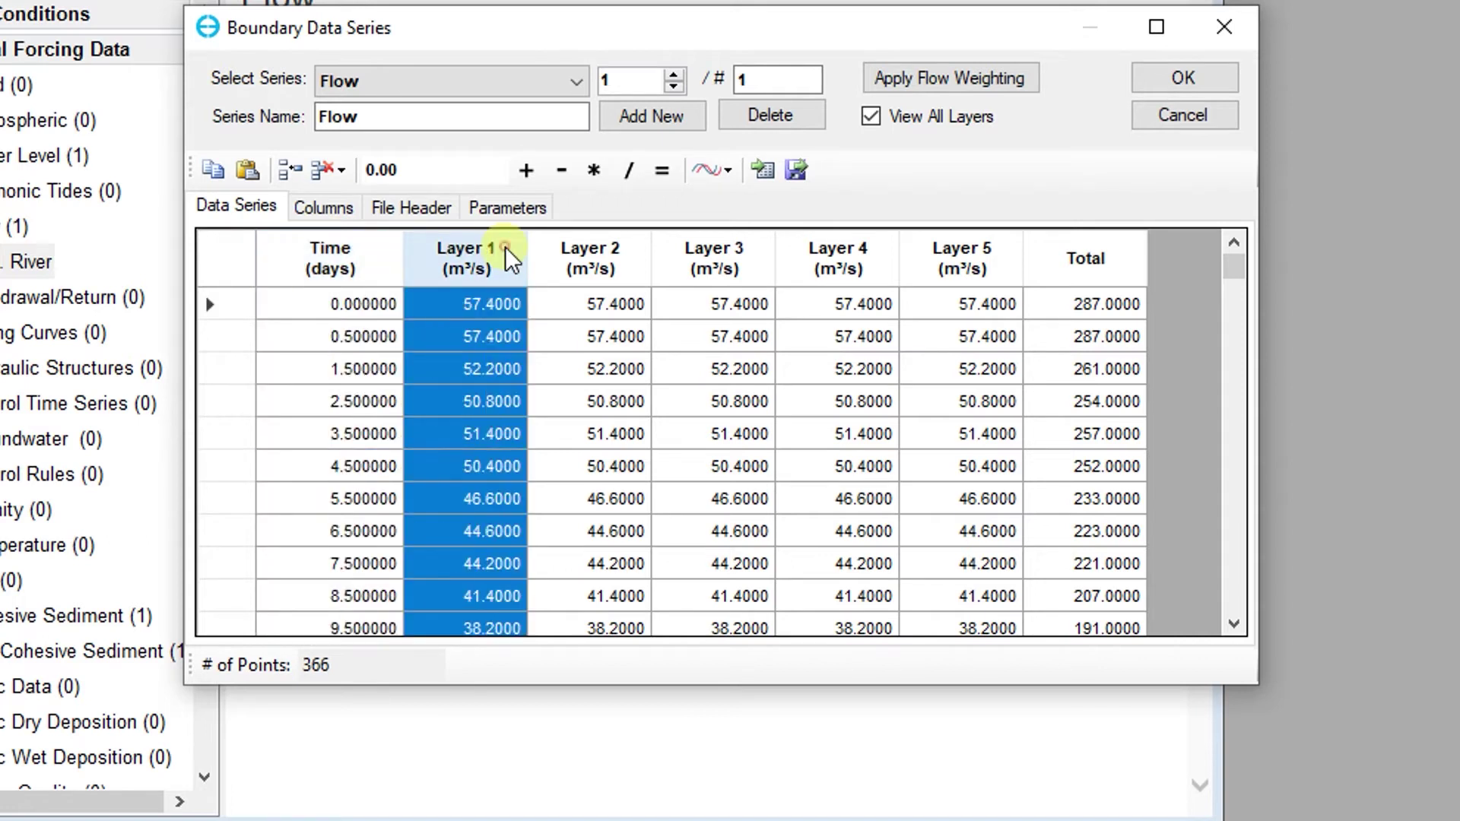
left_click(574, 247)
left_click(710, 262)
left_click(840, 258)
left_click(959, 254)
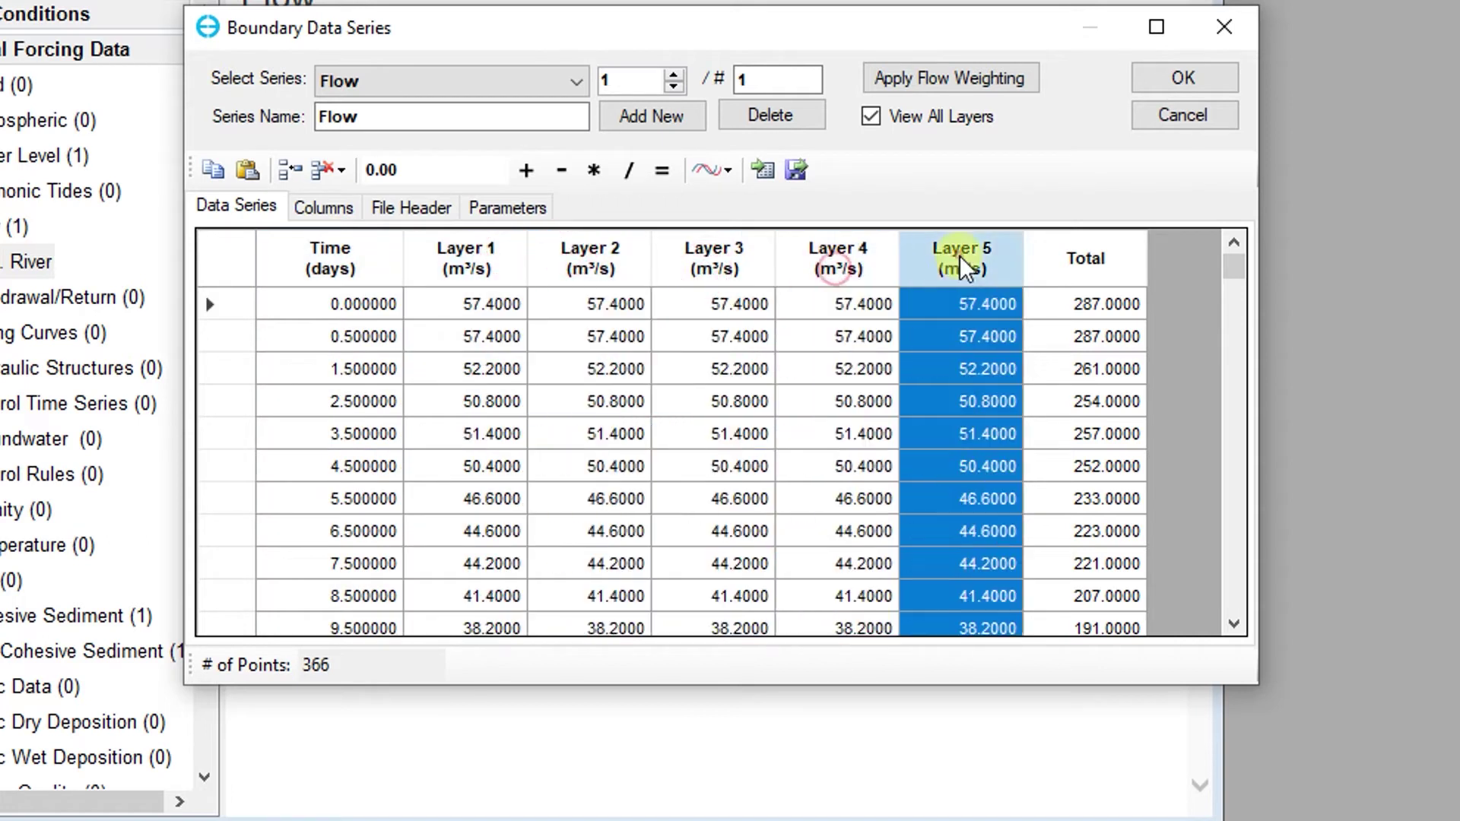
left_click(1087, 260)
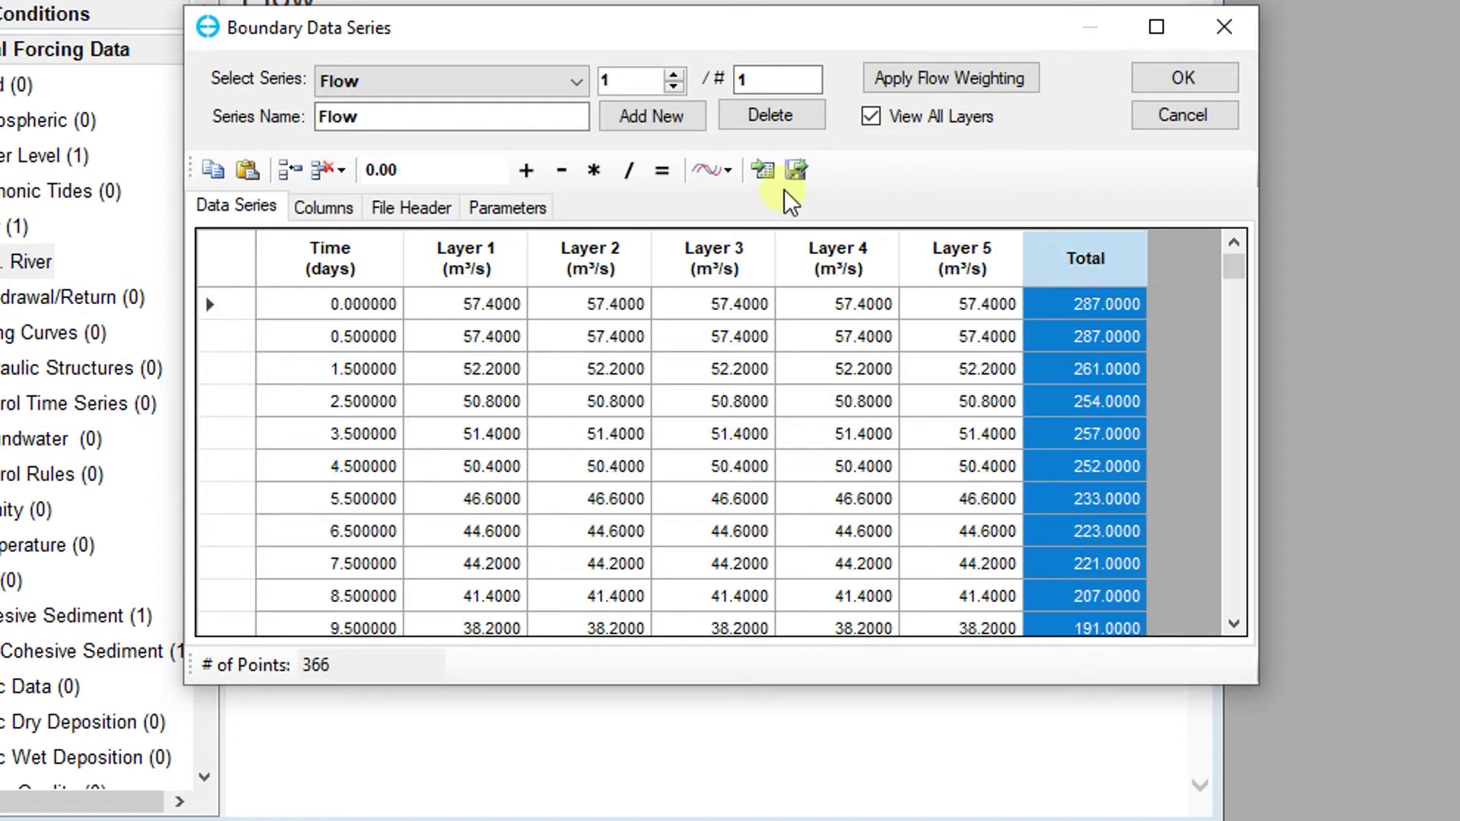
Step: Rename the current flow series as River
left_click(576, 90)
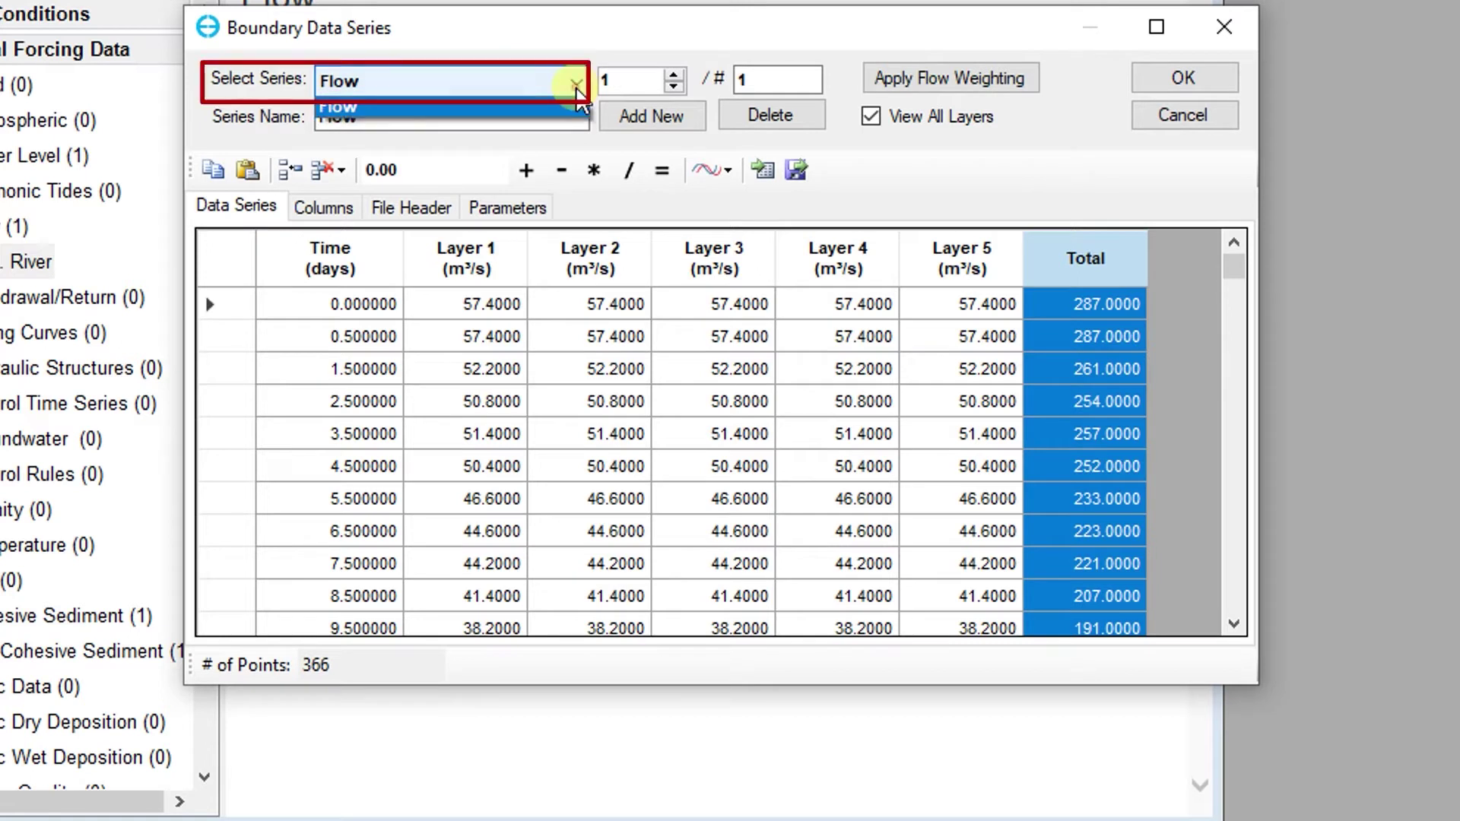
left_click(576, 90)
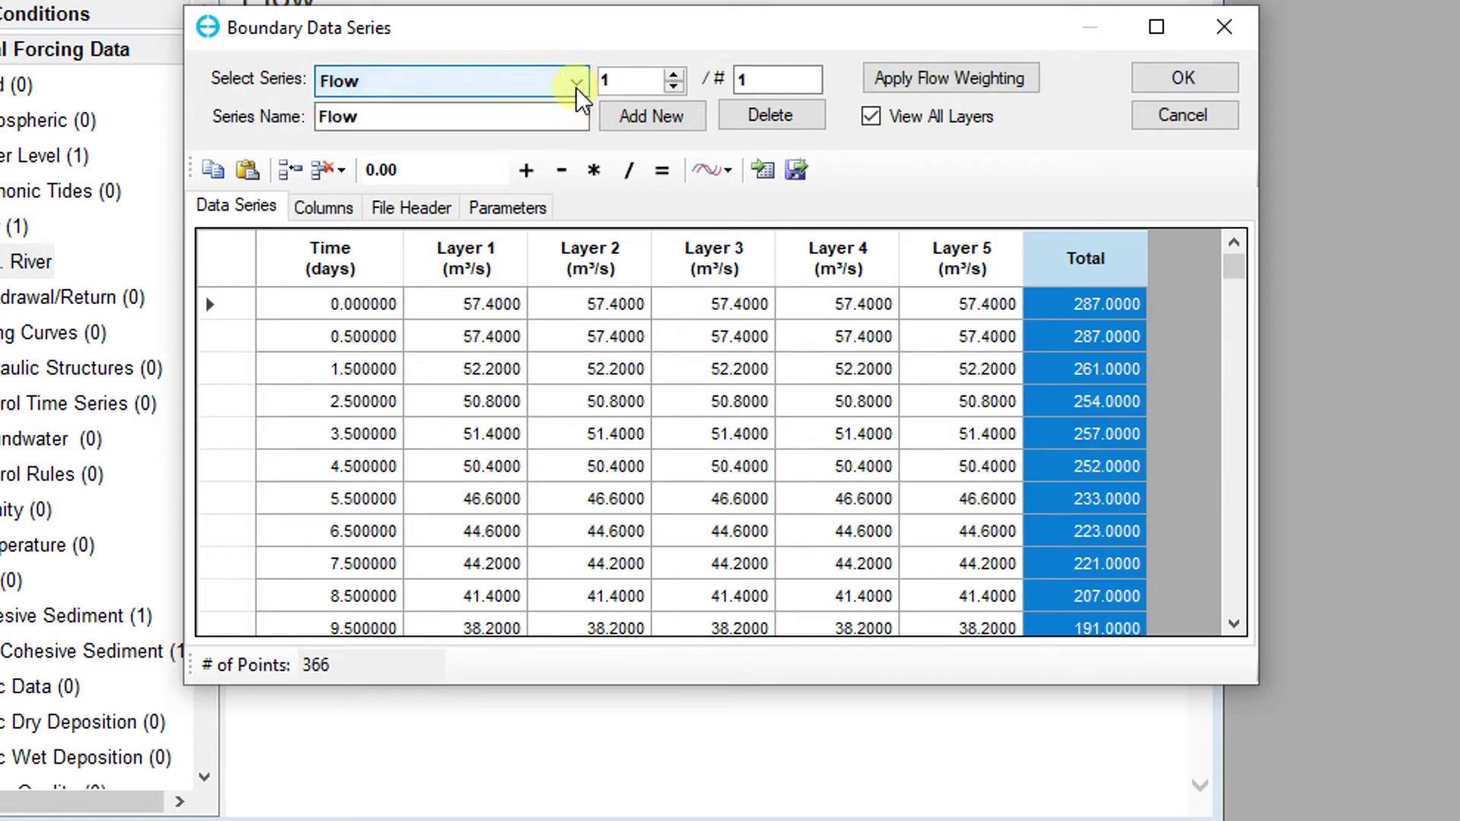
left_click(635, 79)
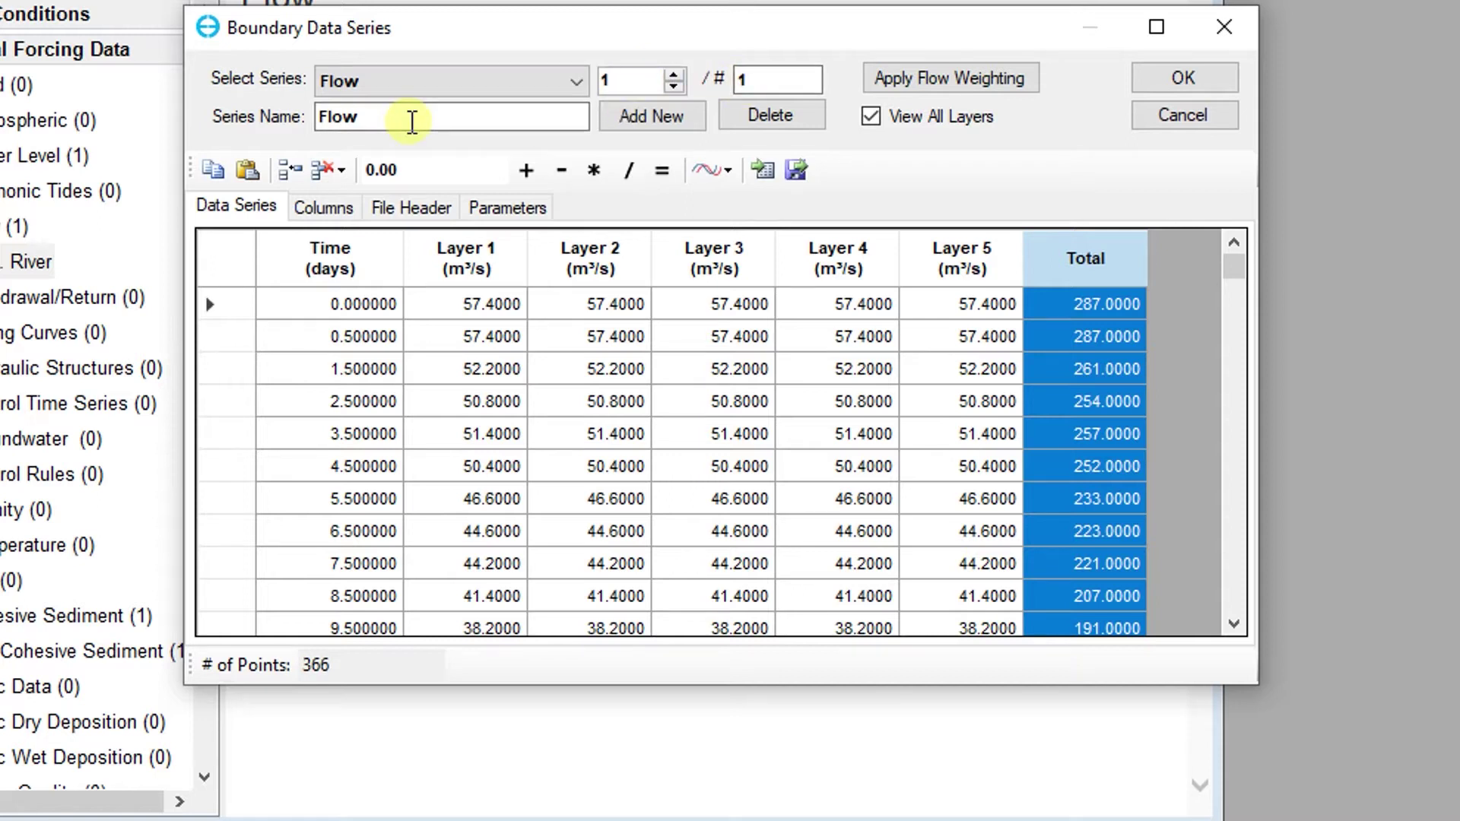
double_click(412, 117)
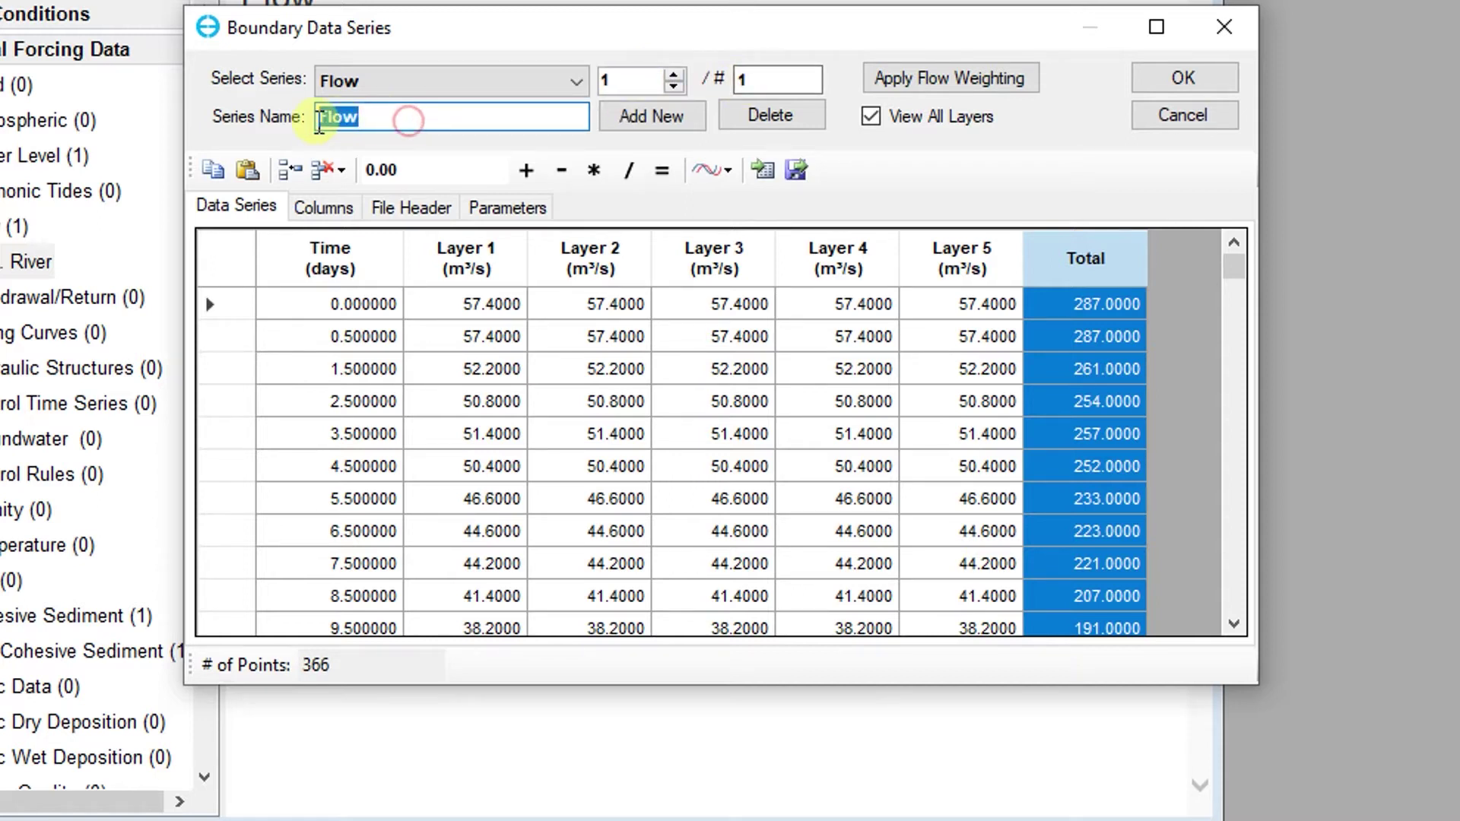
type("River")
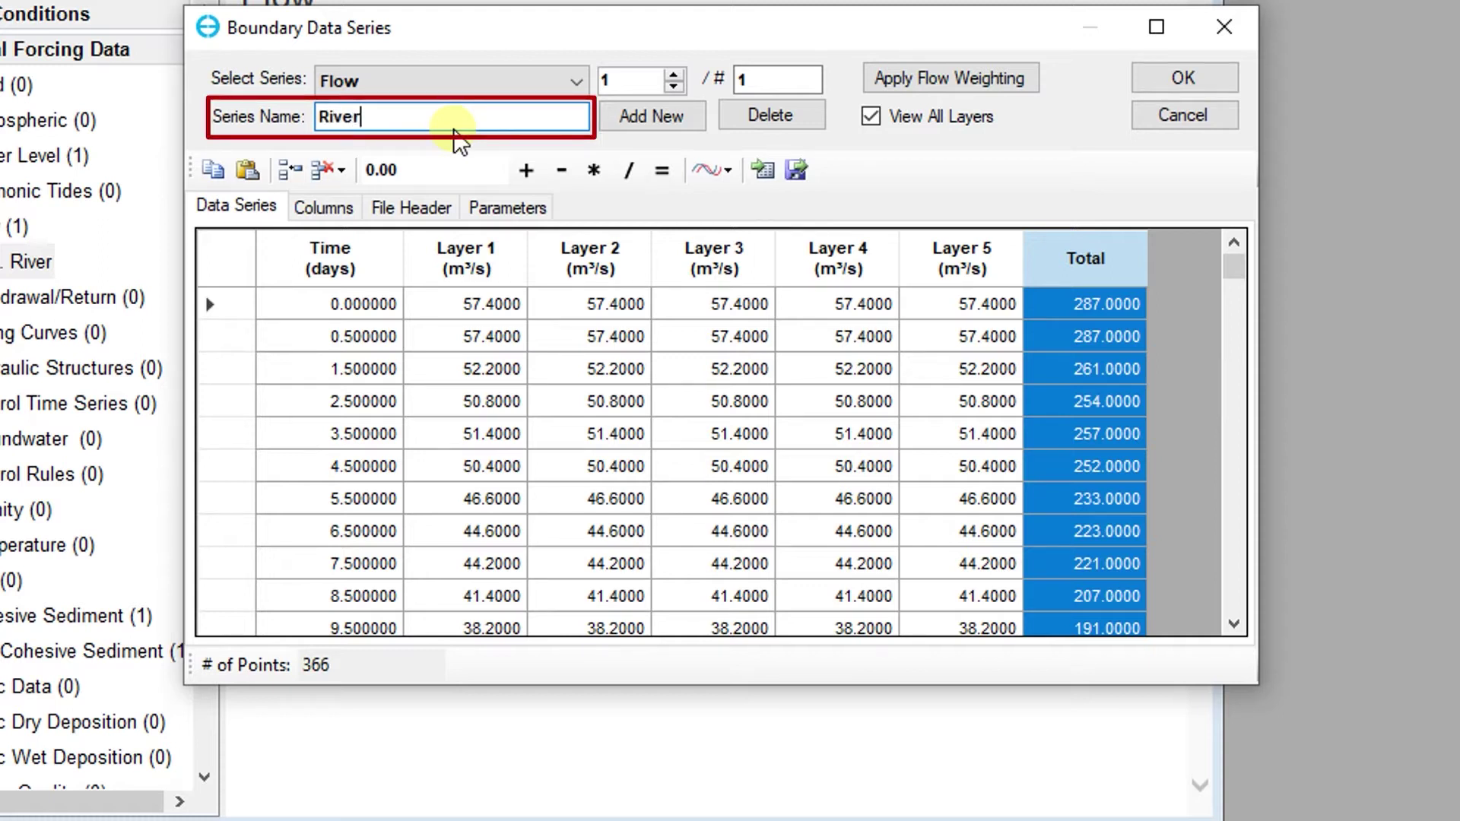
key("Return")
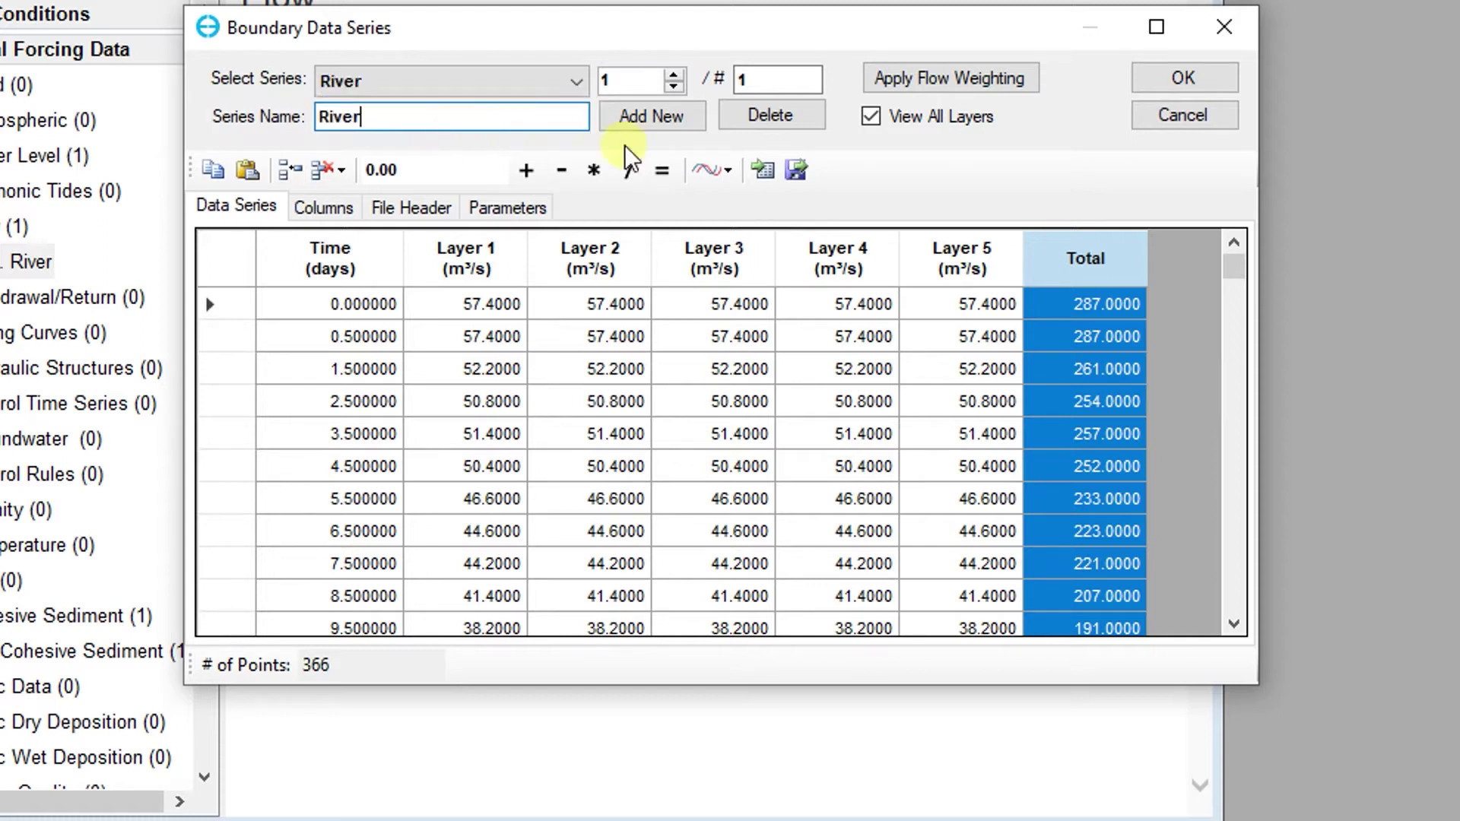
Step: Switch the flow table to totals only and back to viewing all layers
left_click(888, 120)
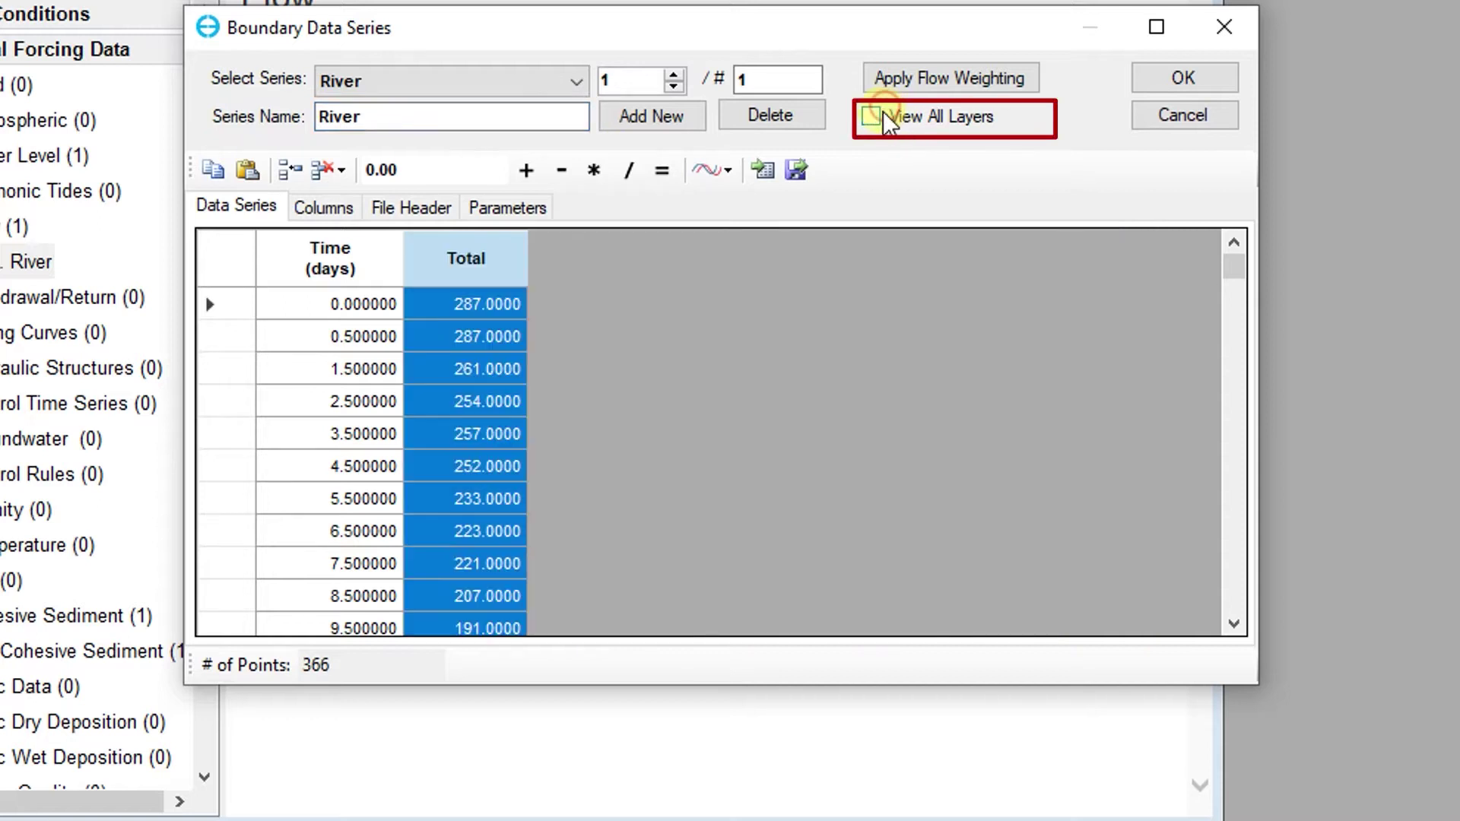
left_click(874, 128)
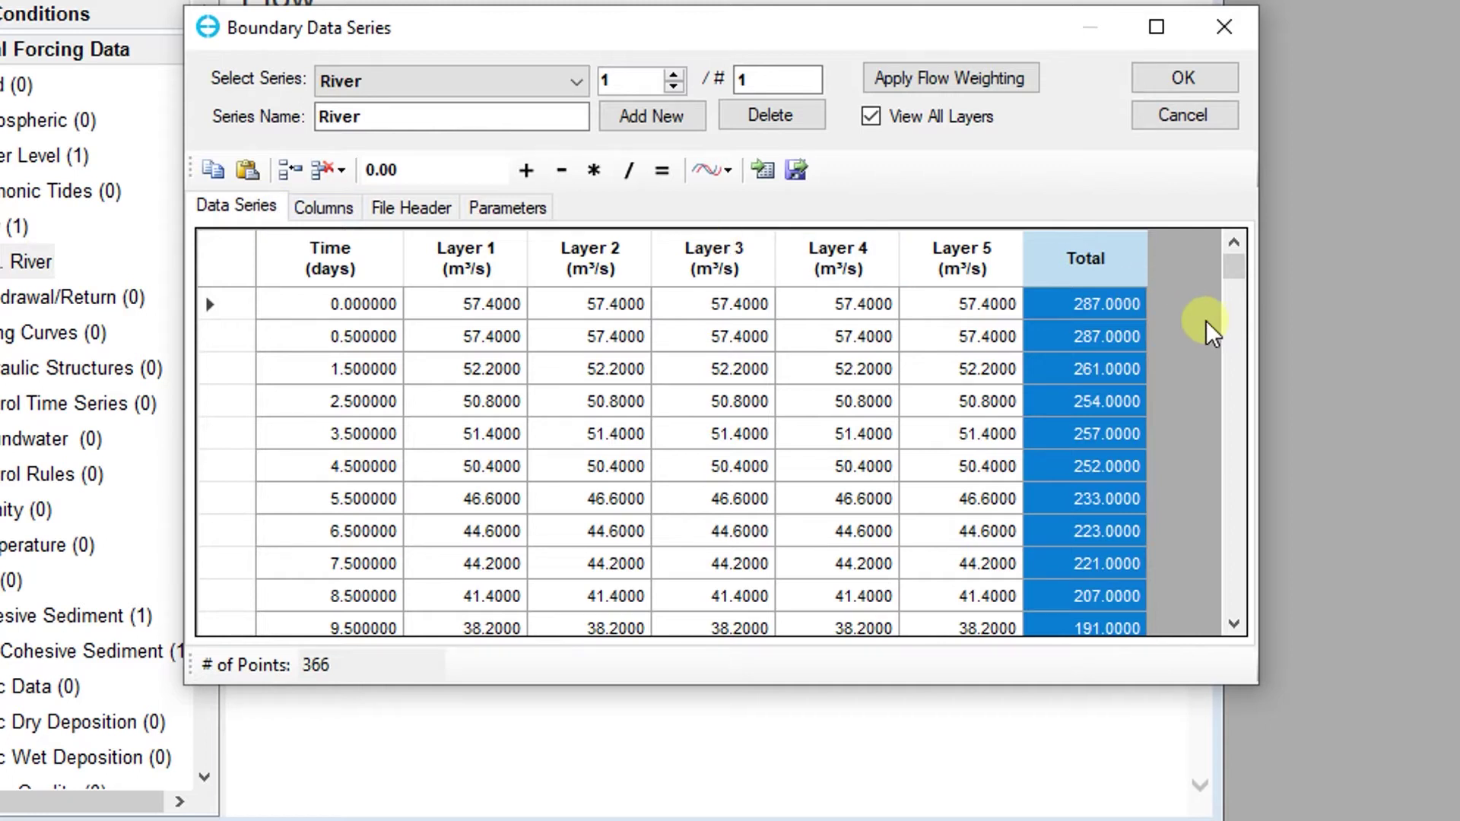
Step: Set the weights of Layers 1 to 5 to 0.5, 0.1, 0.1, 0.1 and 0.2, and apply the flow weighting
left_click(341, 217)
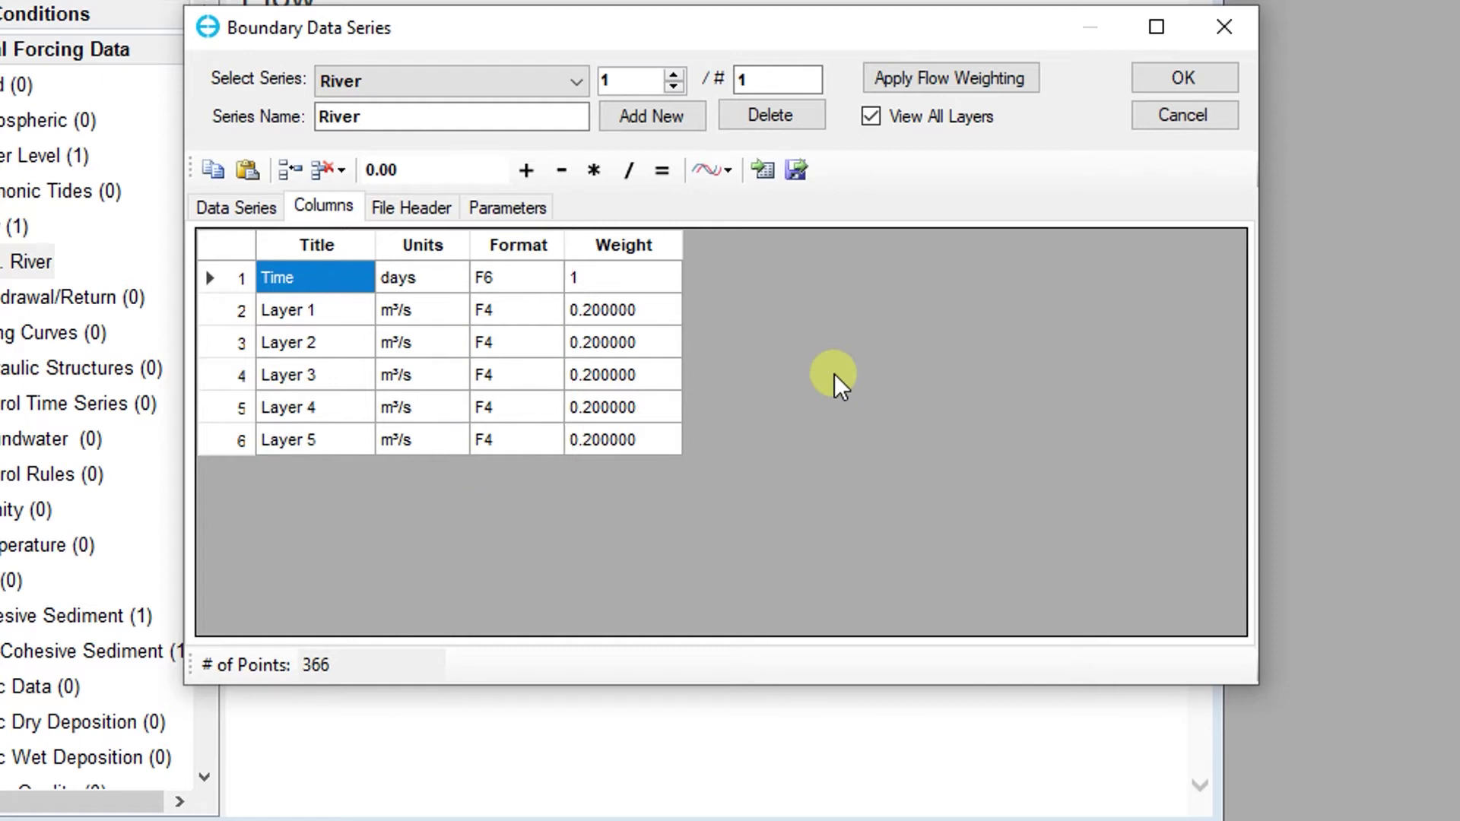
left_click(657, 312)
type("0.5")
key("Return")
type("0.1")
key("Return")
type("0.1")
key("Return")
type("0.1")
key("Return")
type("0.2")
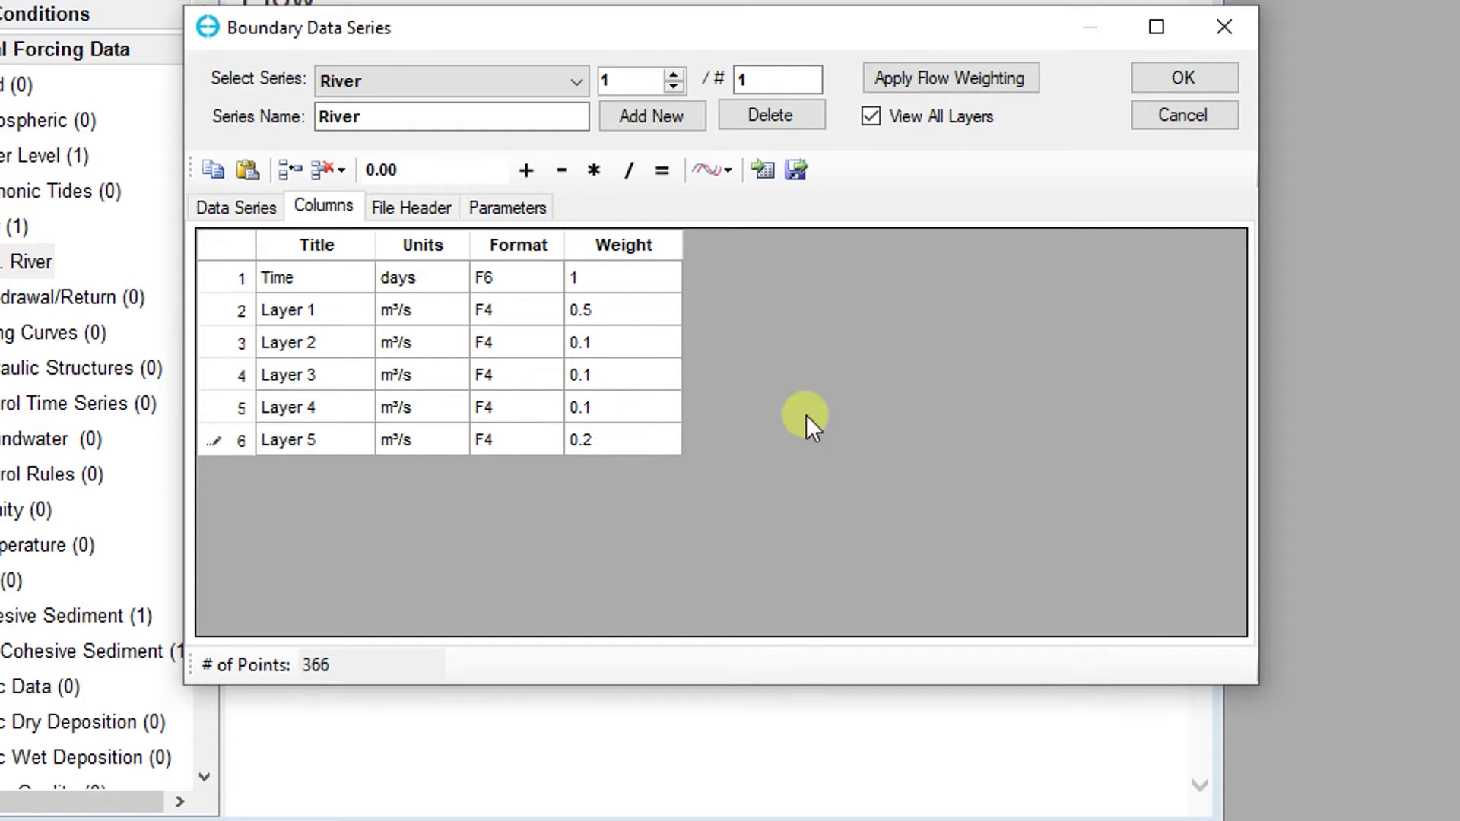
left_click(969, 76)
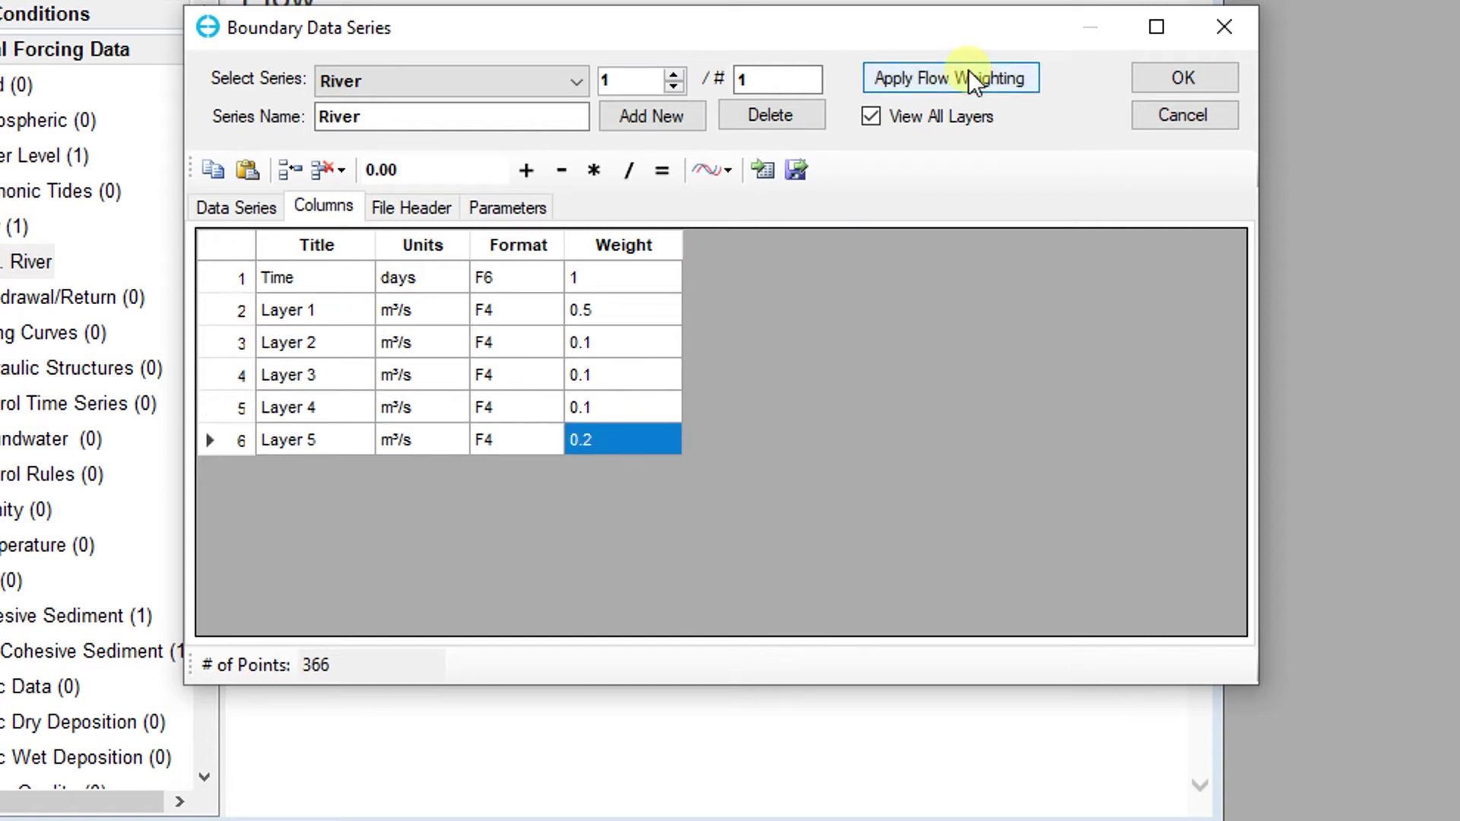
left_click(251, 205)
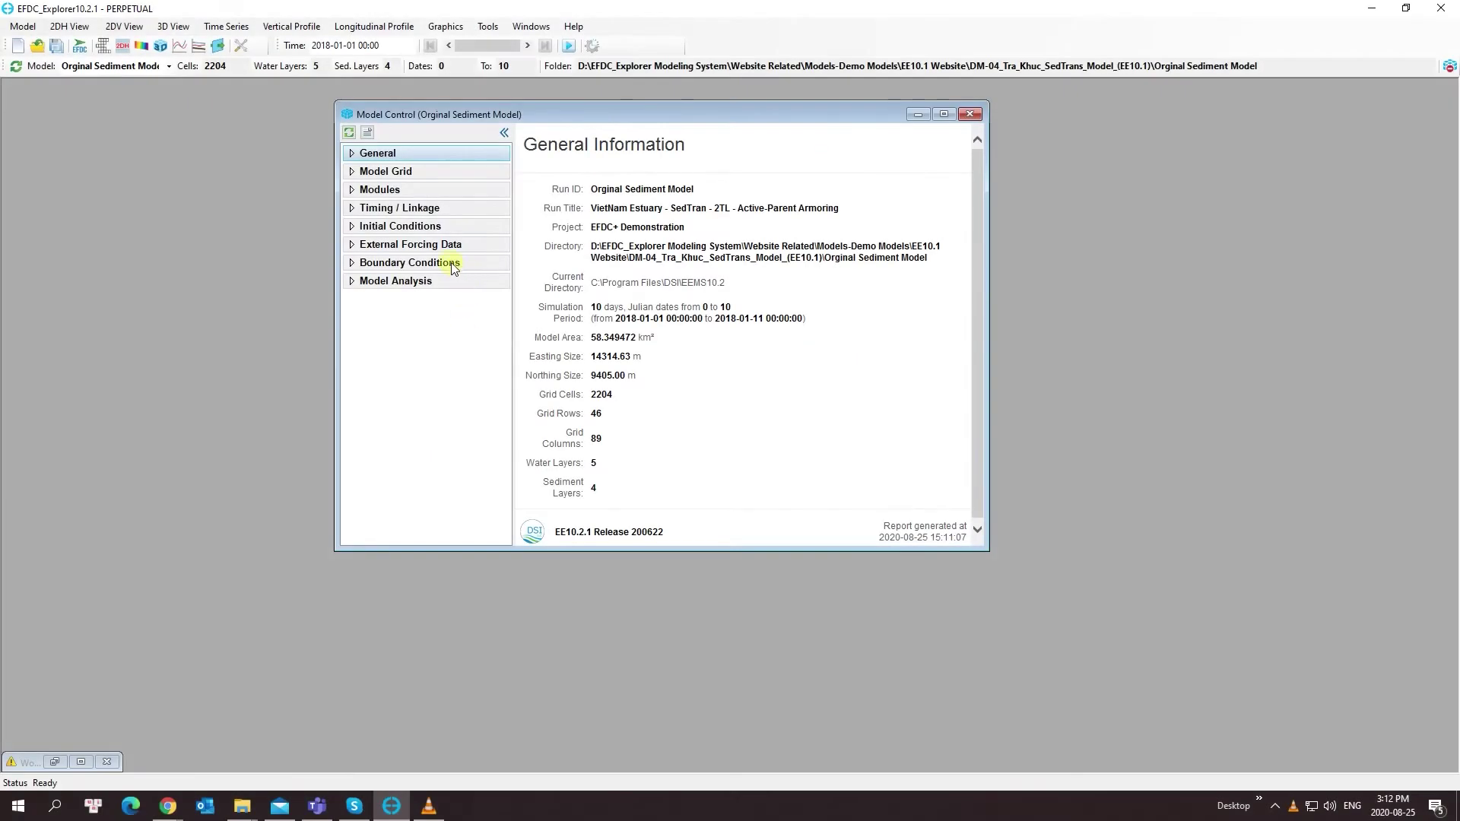
Step: Add a new harmonic series to the Harmonic Tides external forcing data
left_click(351, 244)
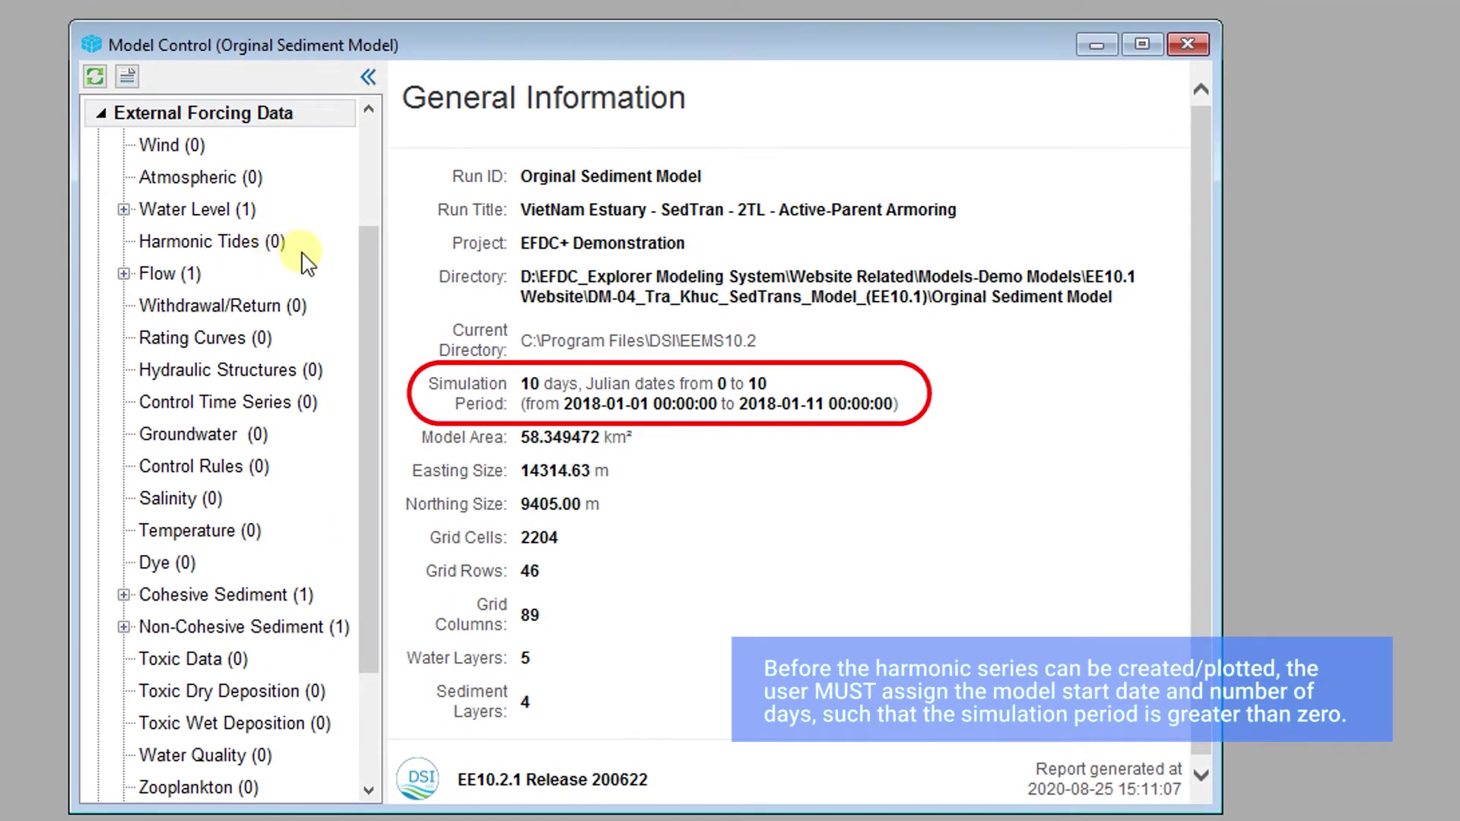
left_click(261, 253)
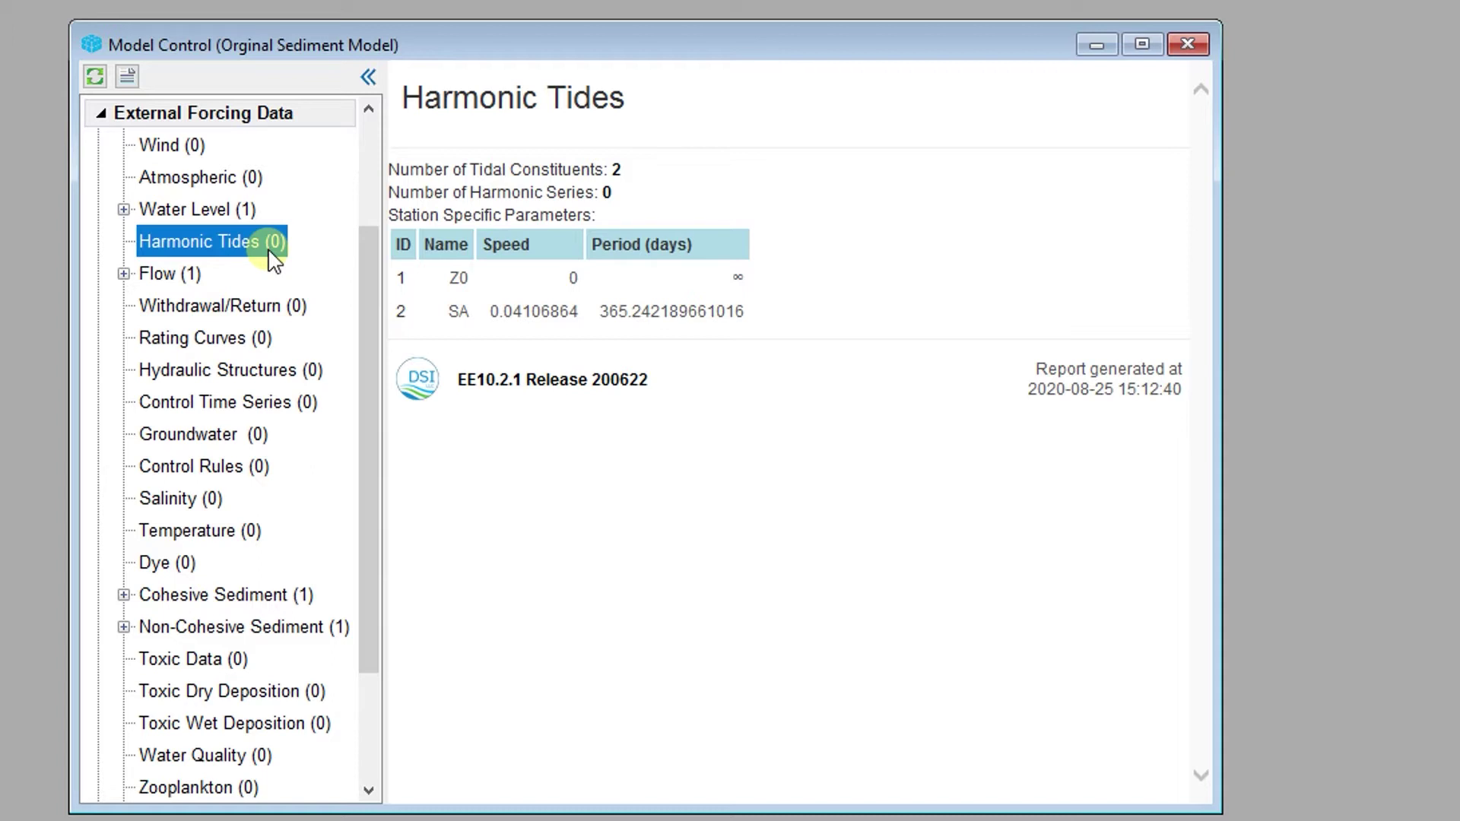
right_click(269, 253)
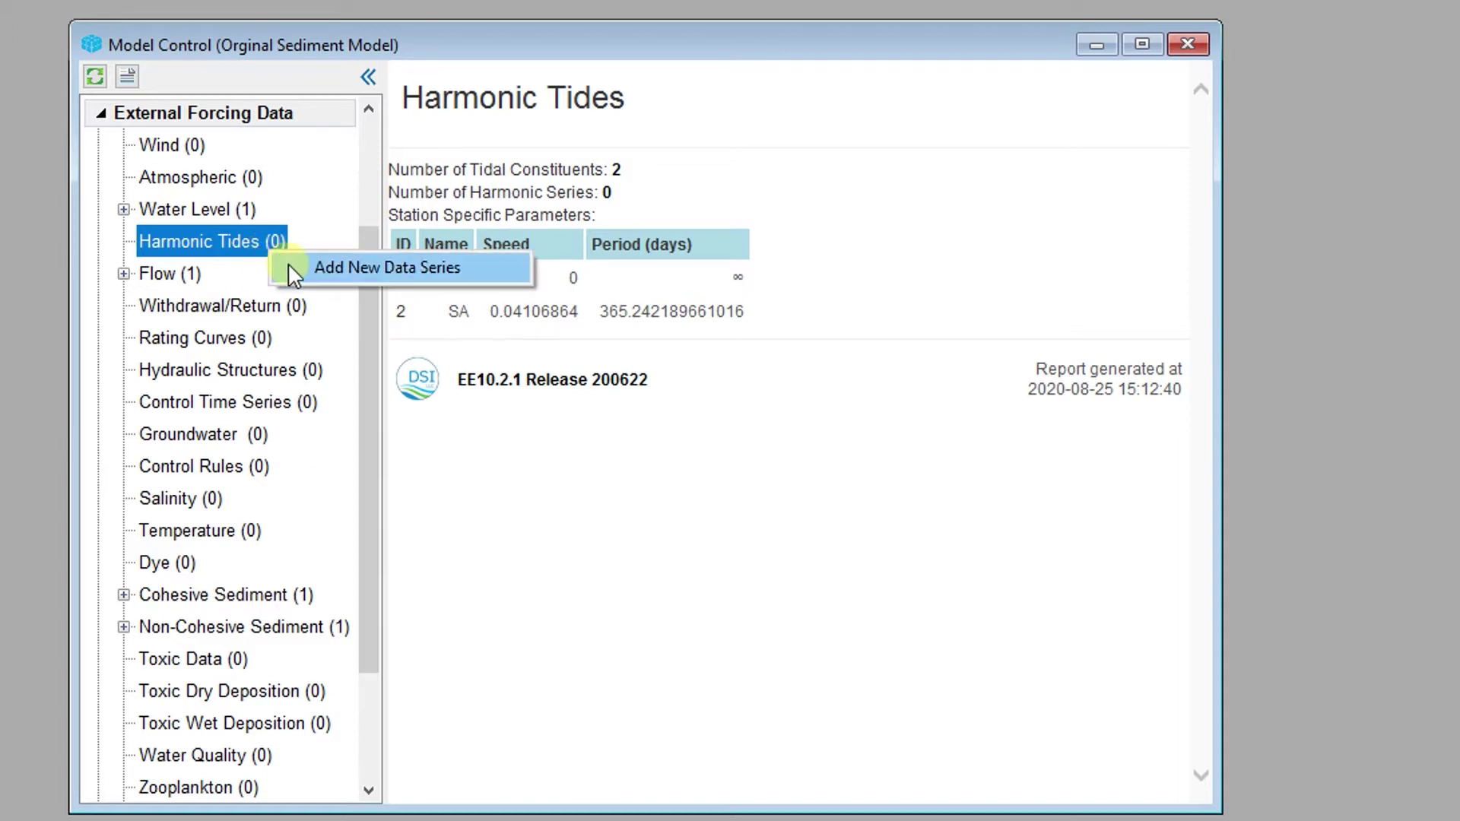
left_click(290, 267)
left_click_drag(510, 237, 548, 168)
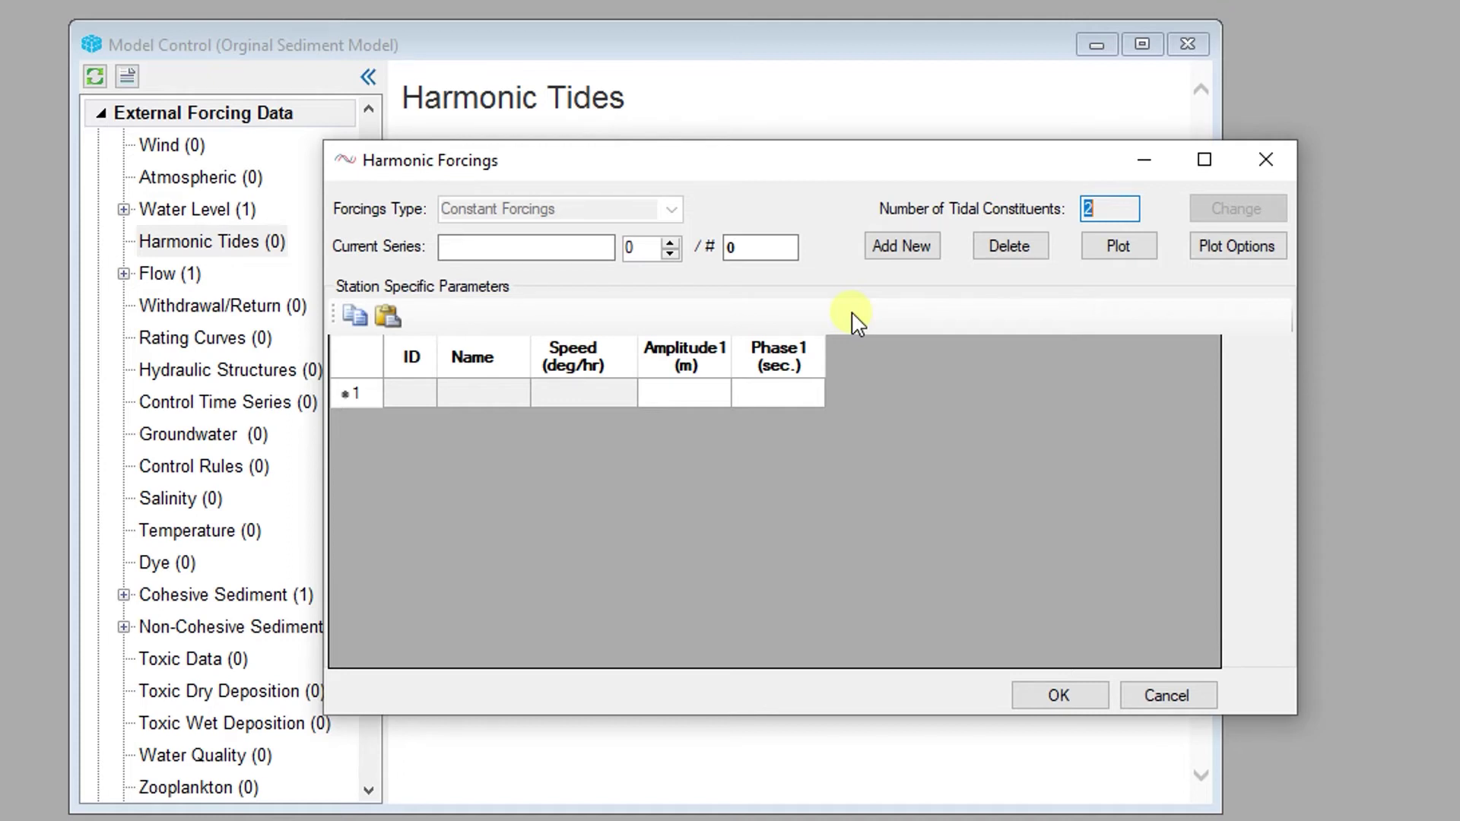
left_click(908, 248)
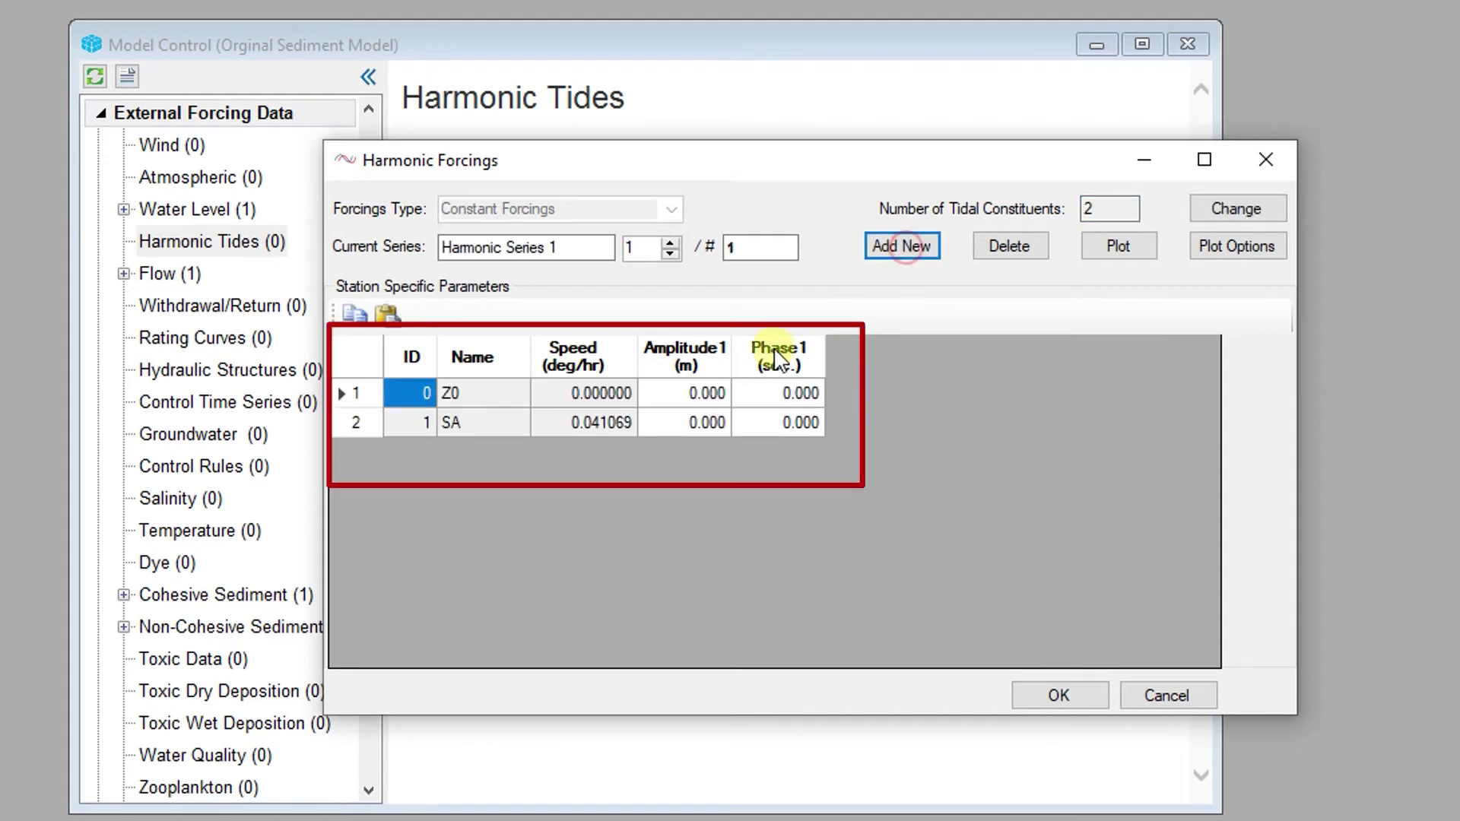
Step: Rename the current harmonic series as Harmonic
left_click(705, 458)
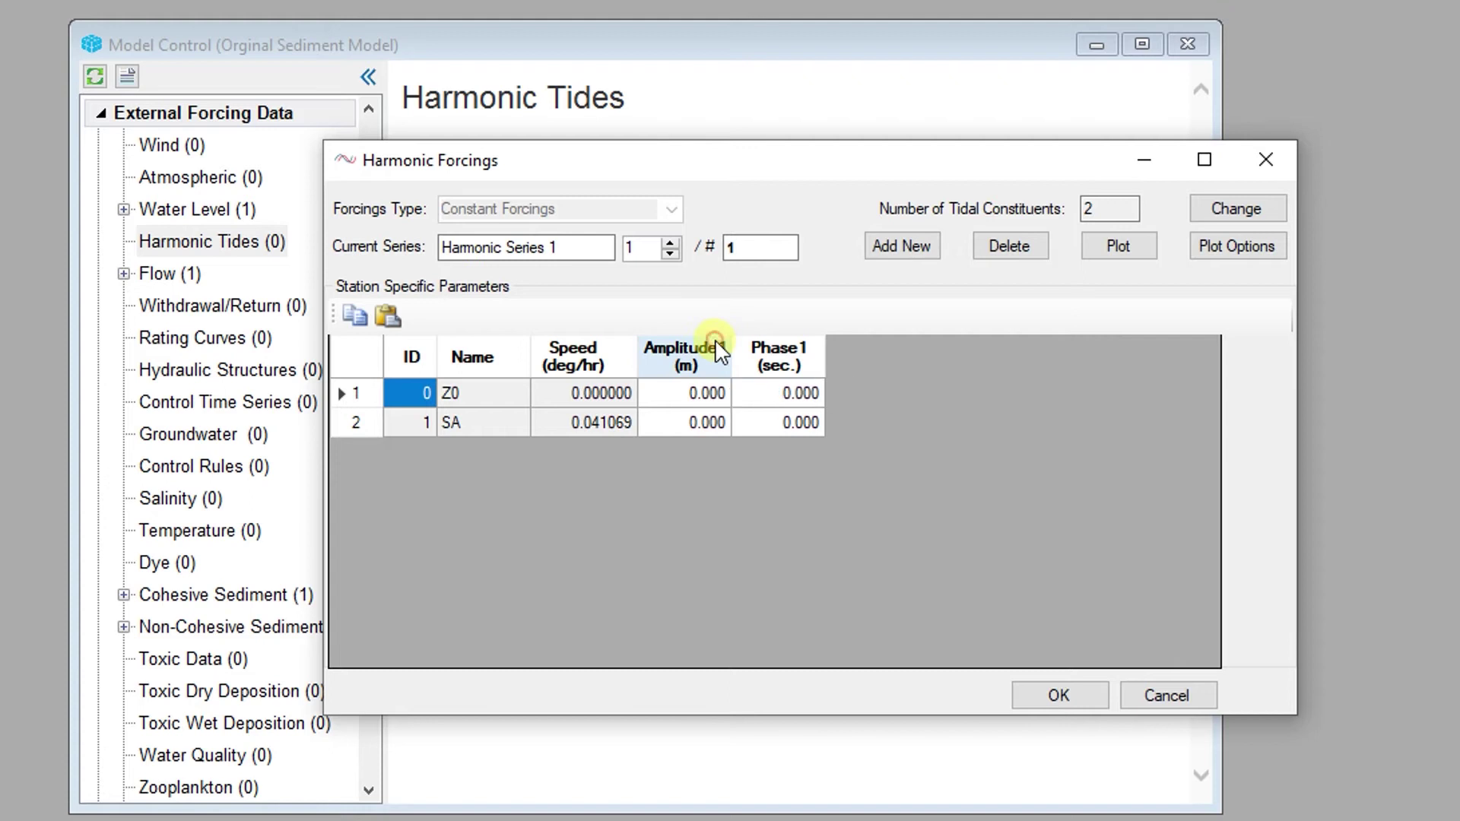
left_click(767, 347)
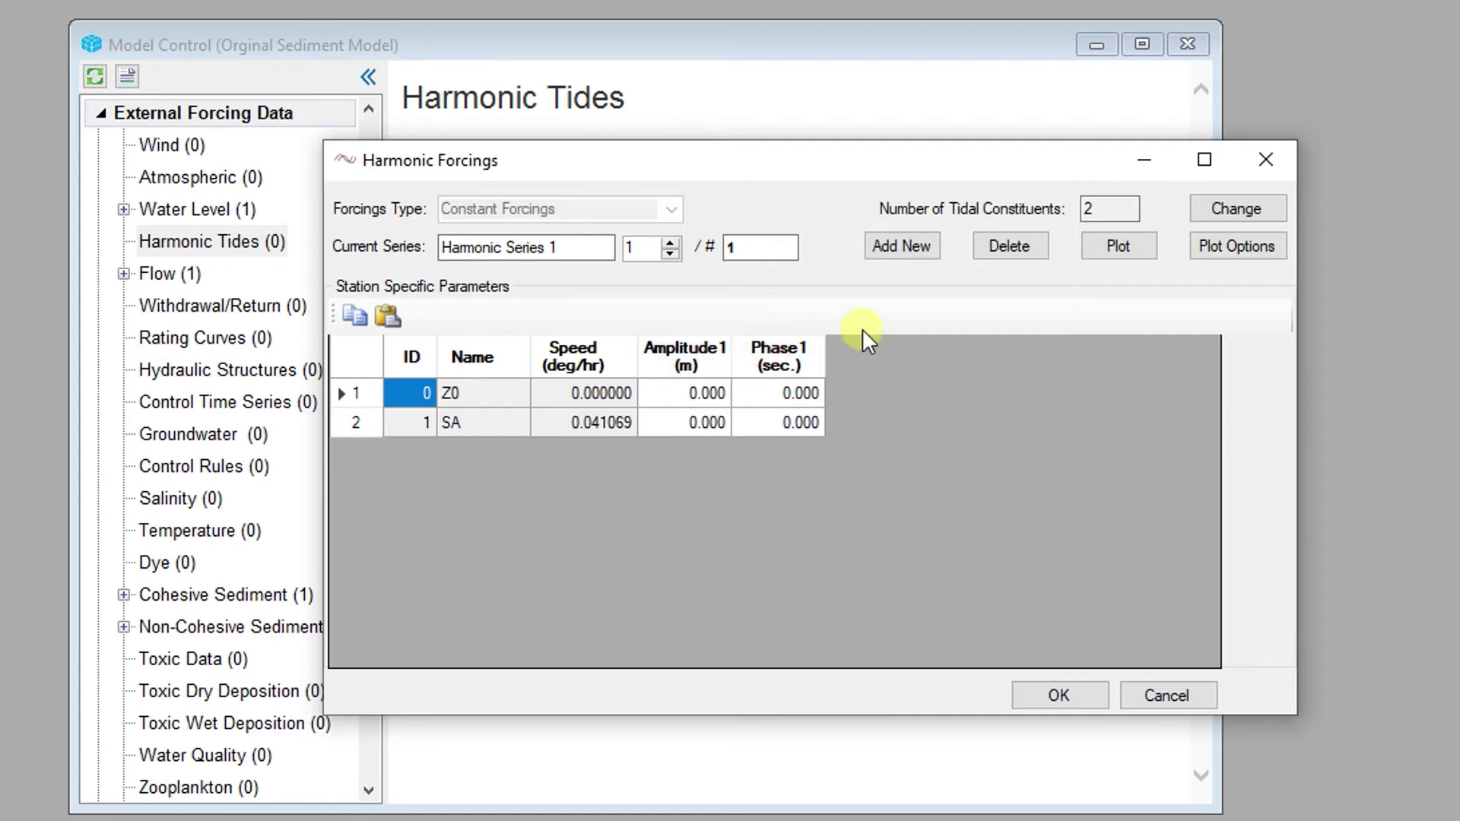
left_click_drag(570, 247, 417, 254)
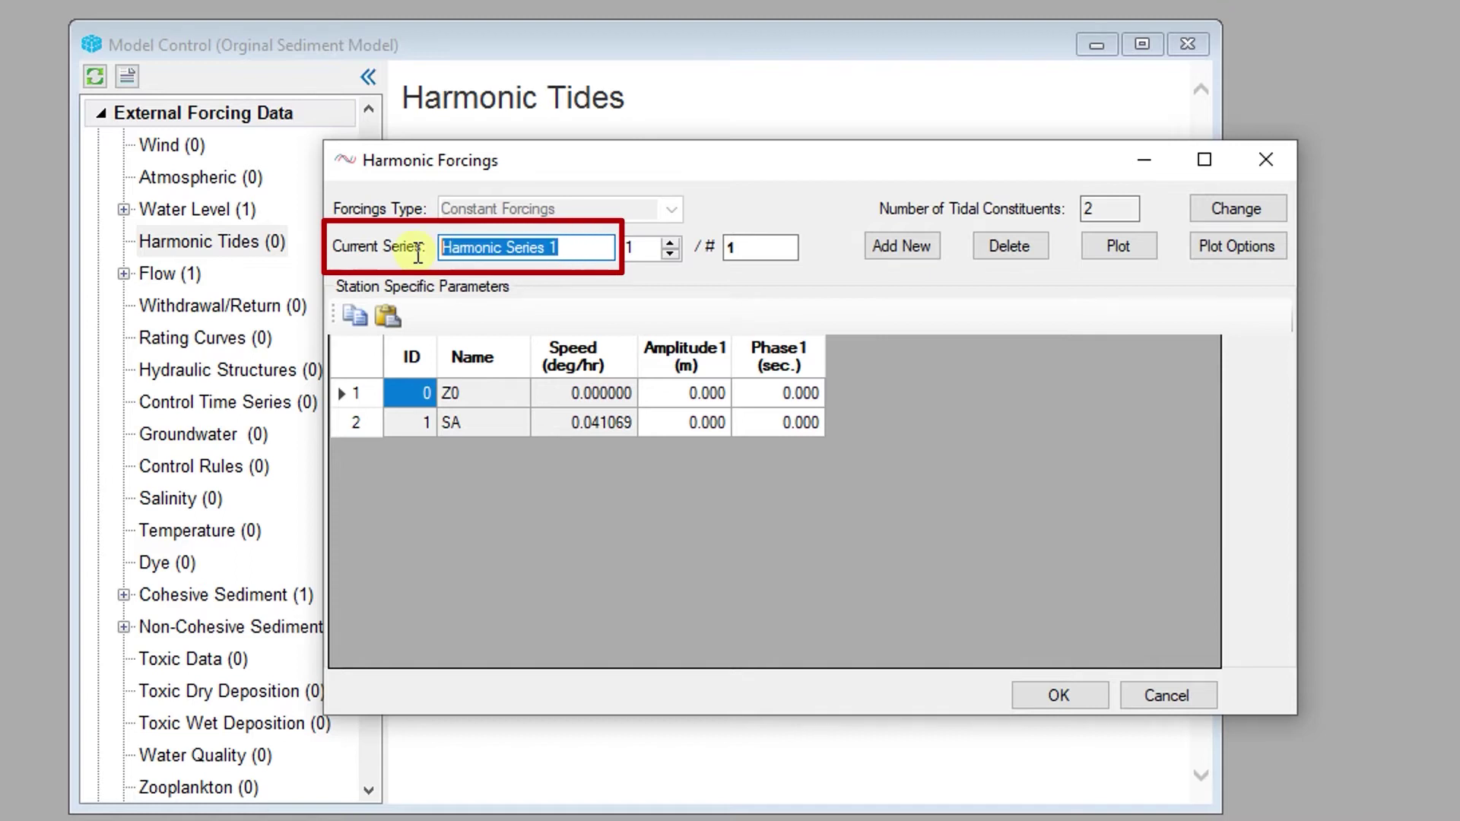
type("Harmonic")
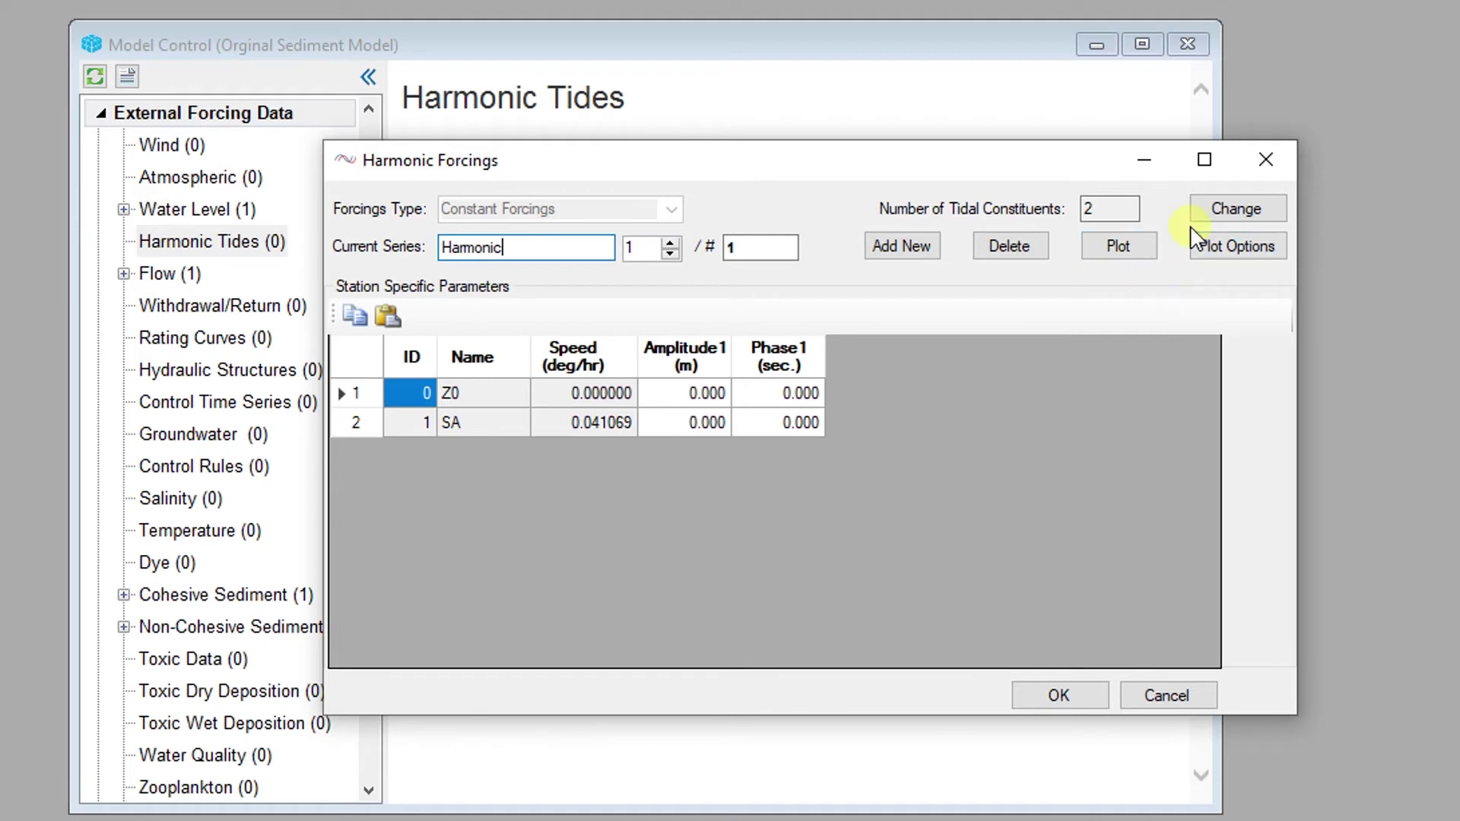
Step: Search the available harmonic constituents for SN and add it to the station specific parameters
left_click(1213, 214)
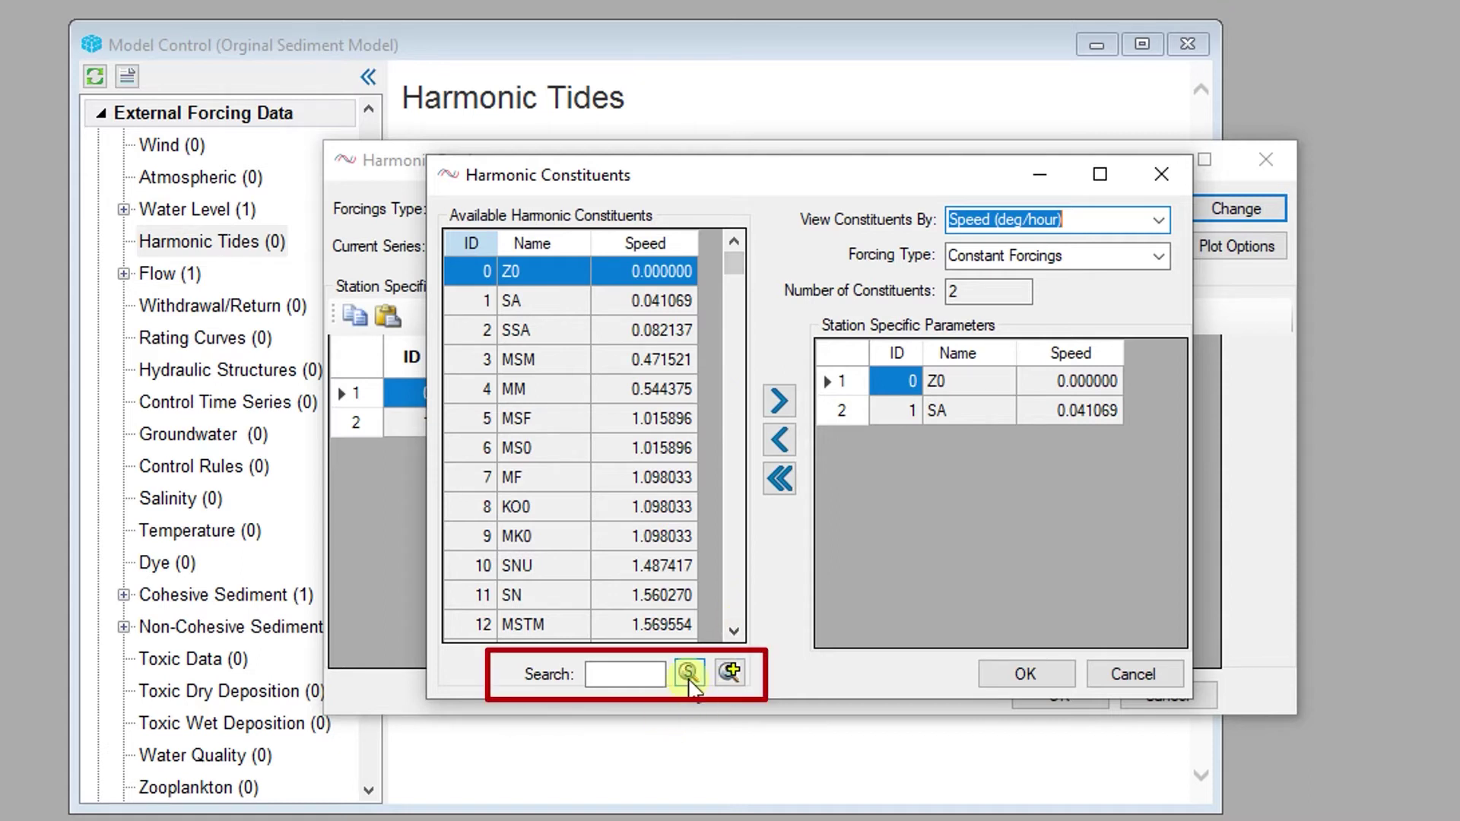
left_click(623, 672)
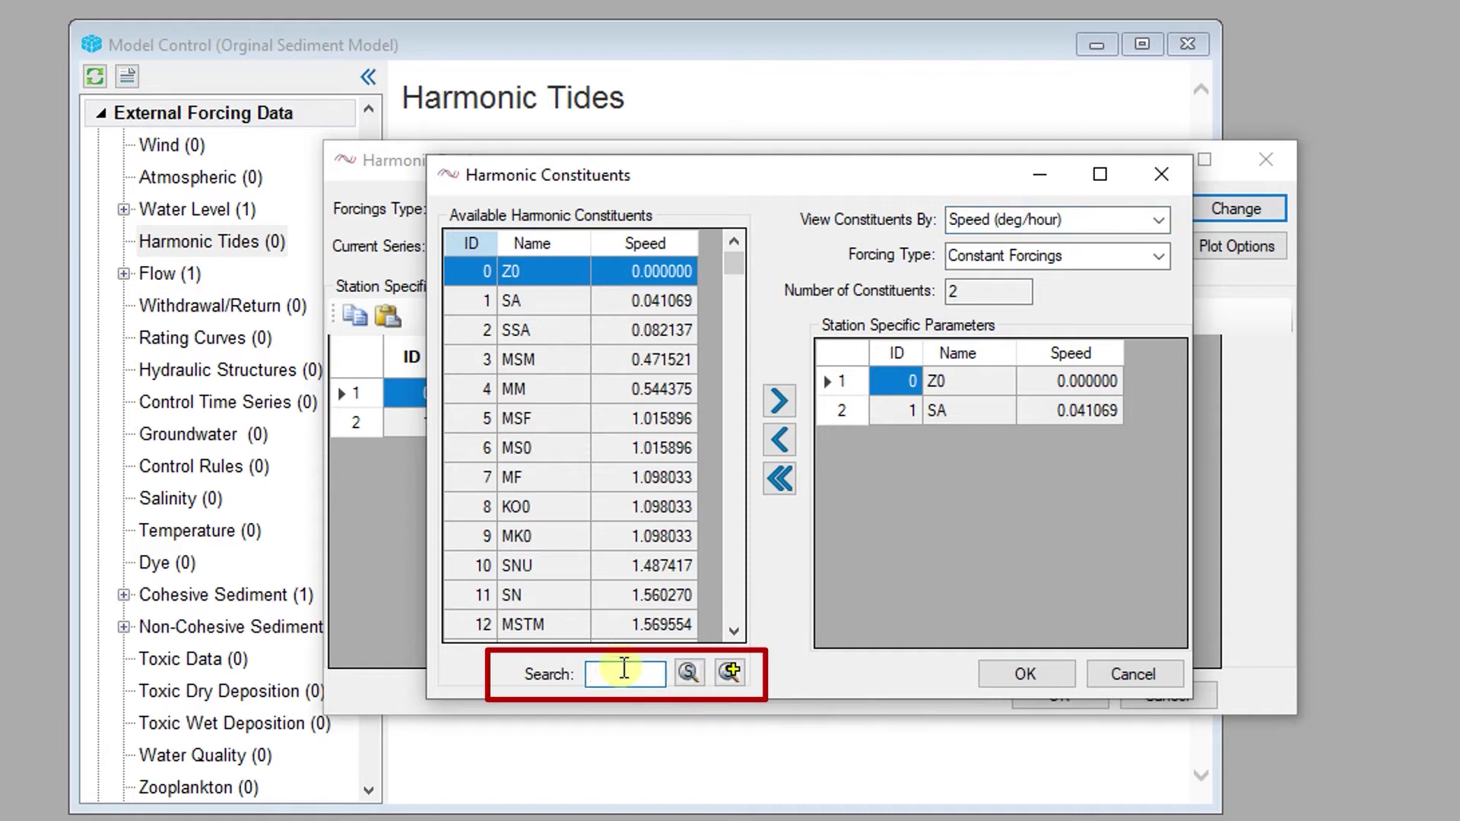
type("SN")
left_click(733, 685)
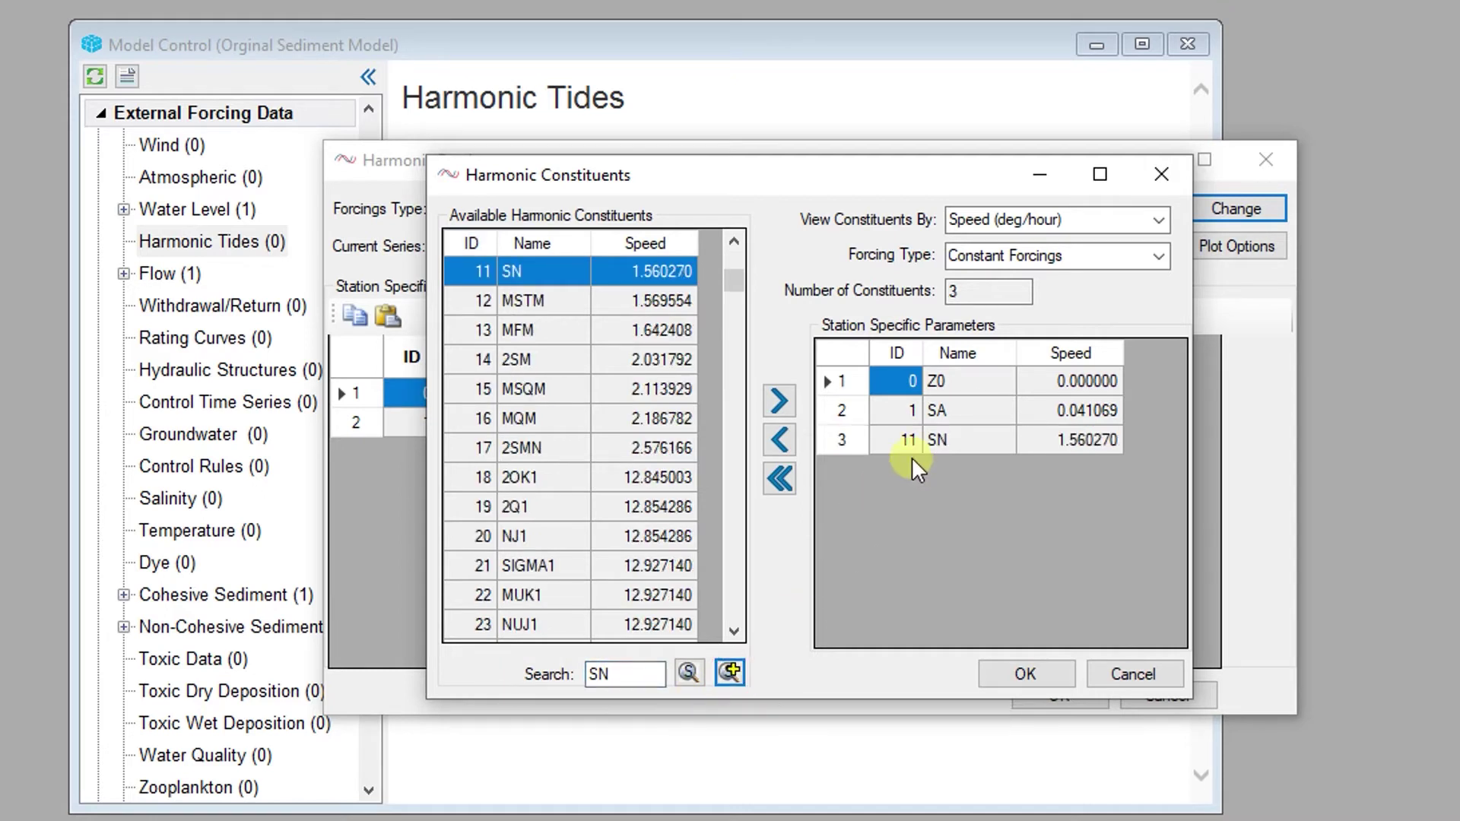
Step: Remove the SN constituent from the station specific parameters
left_click(1107, 408)
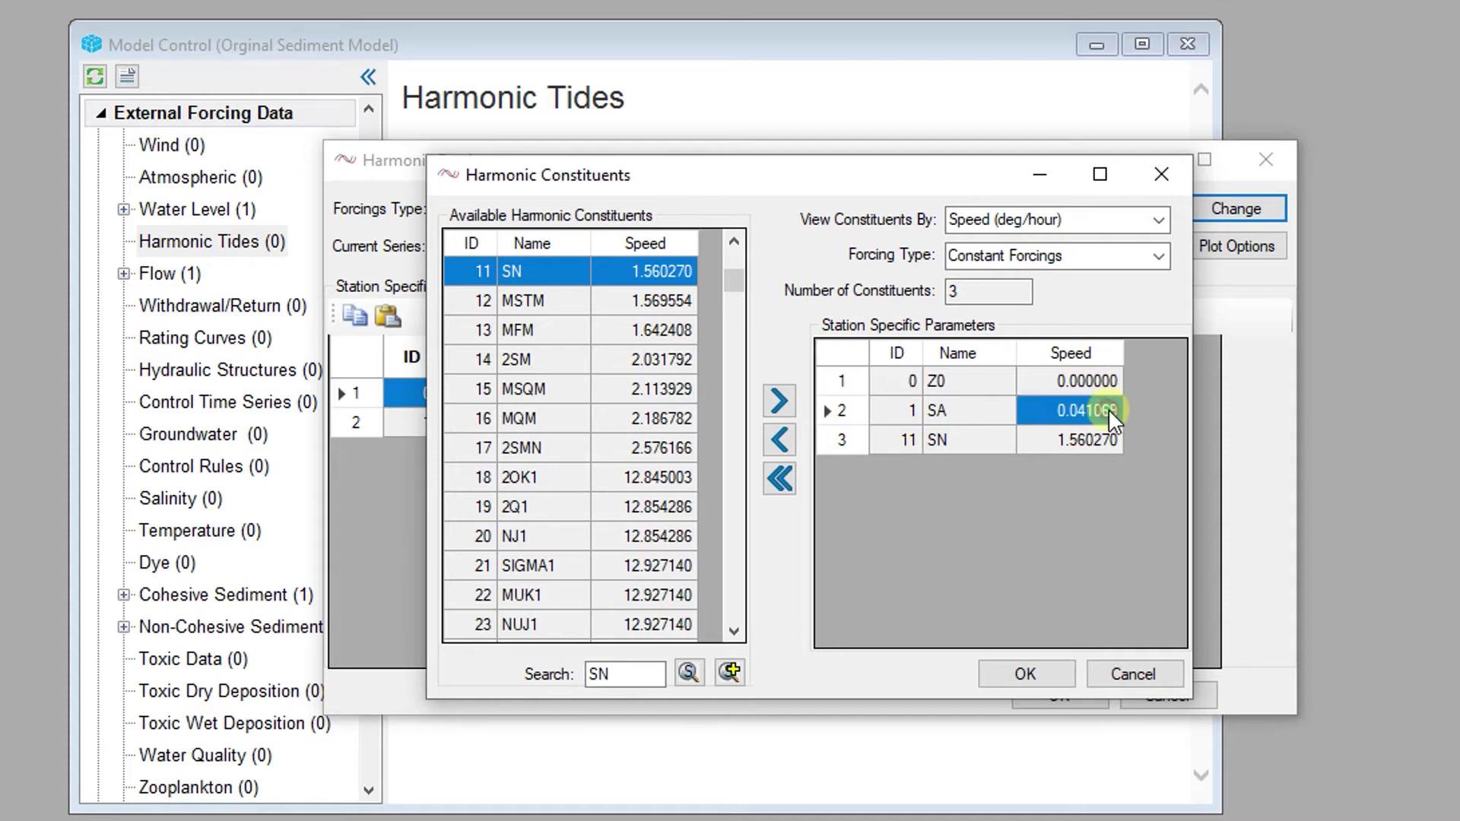
left_click(1075, 447)
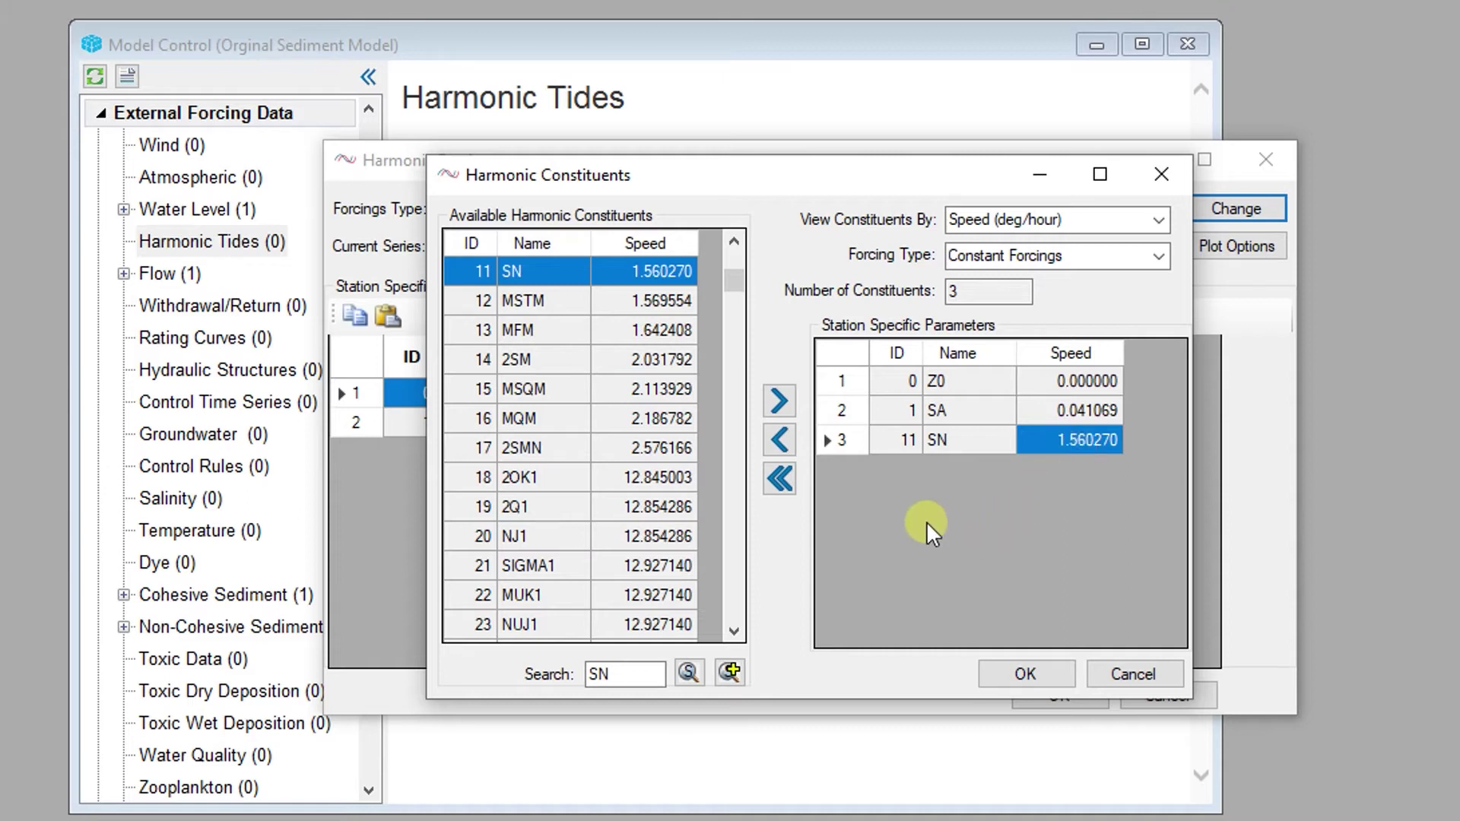
left_click(827, 448)
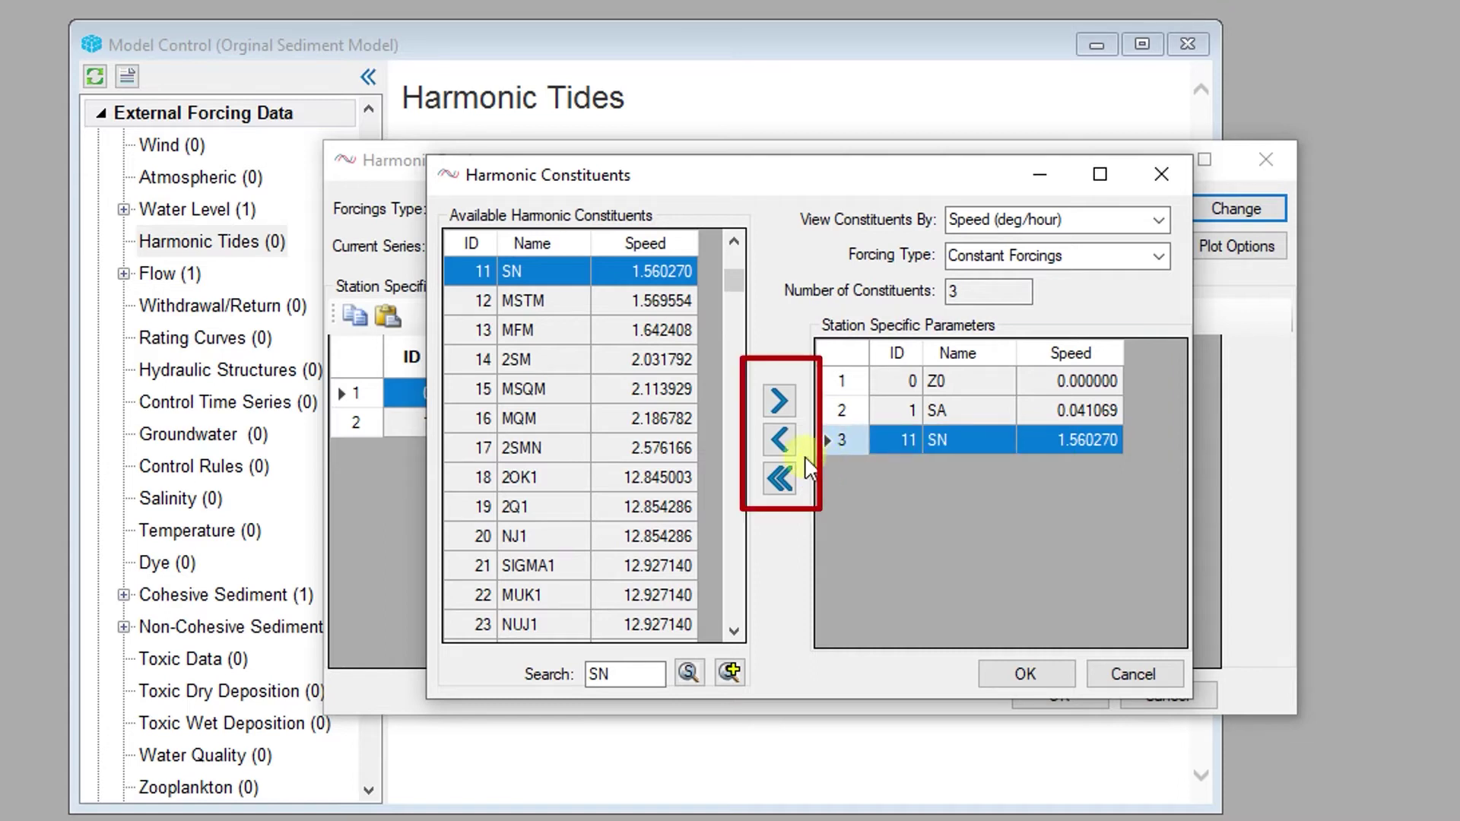
left_click(780, 439)
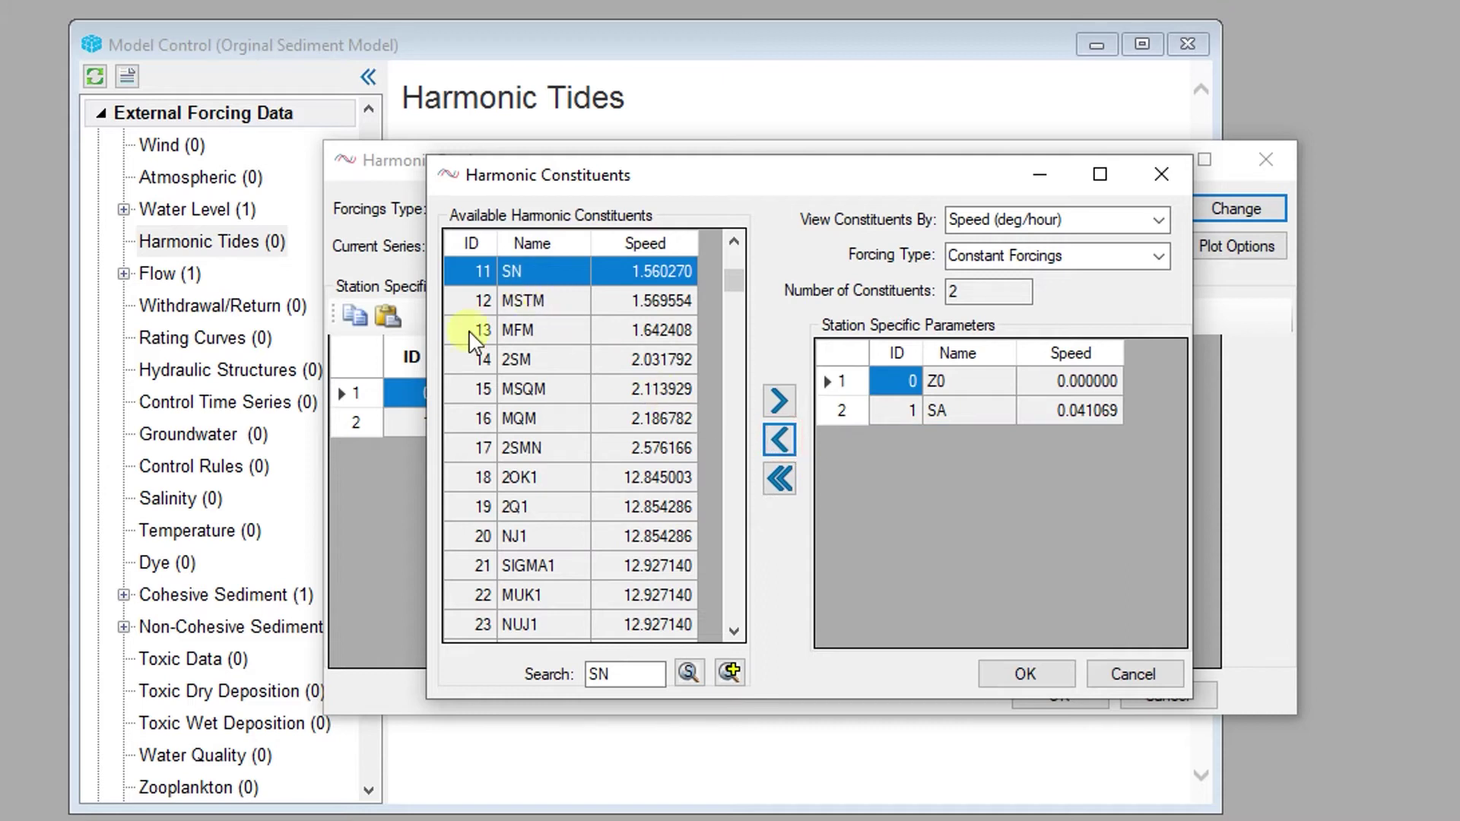
Step: Add the MSTM constituent to the station specific parameters and accept the harmonic constituent list
left_click(521, 302)
left_click(782, 403)
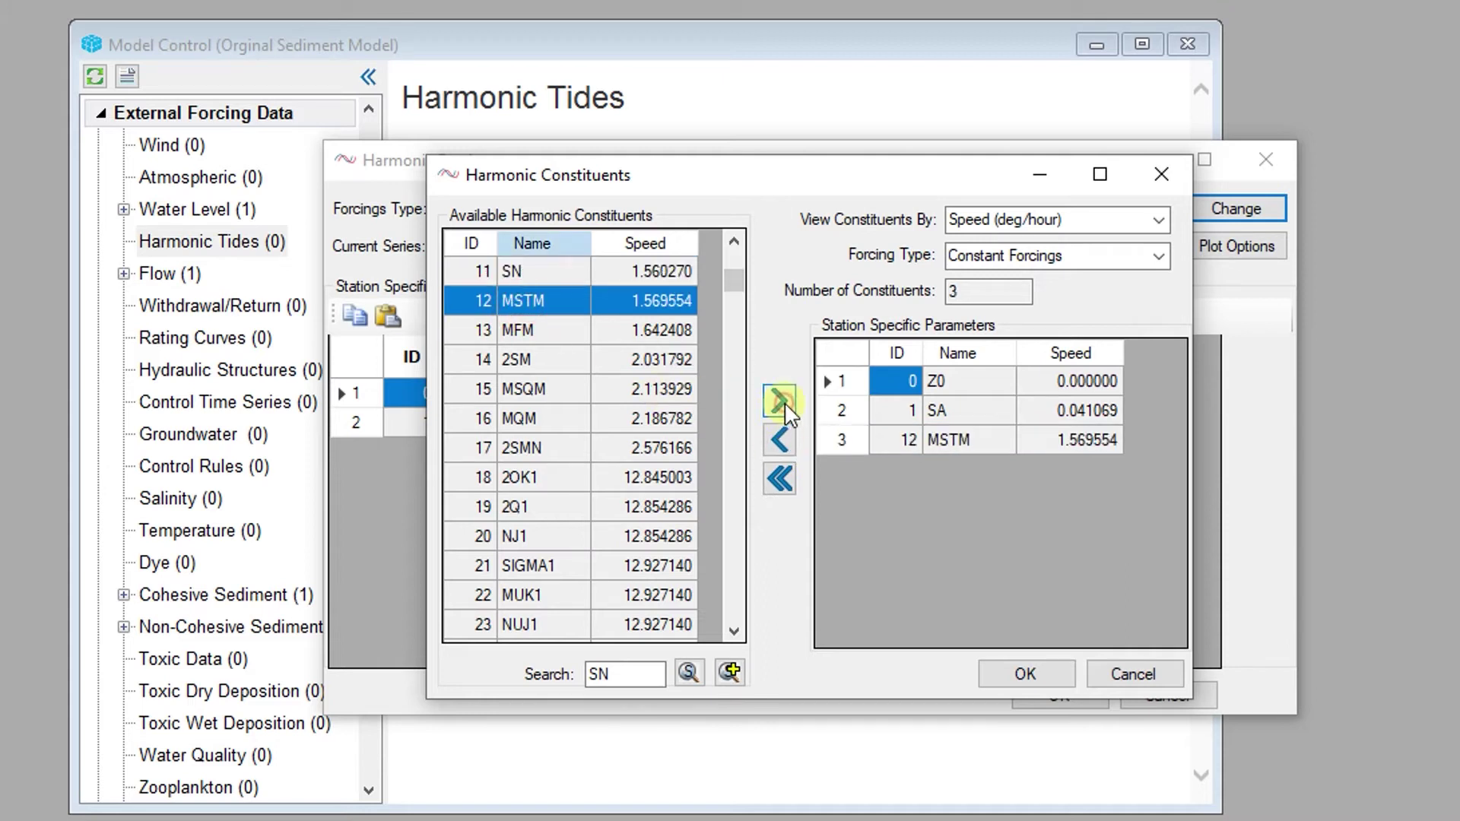
left_click(1051, 676)
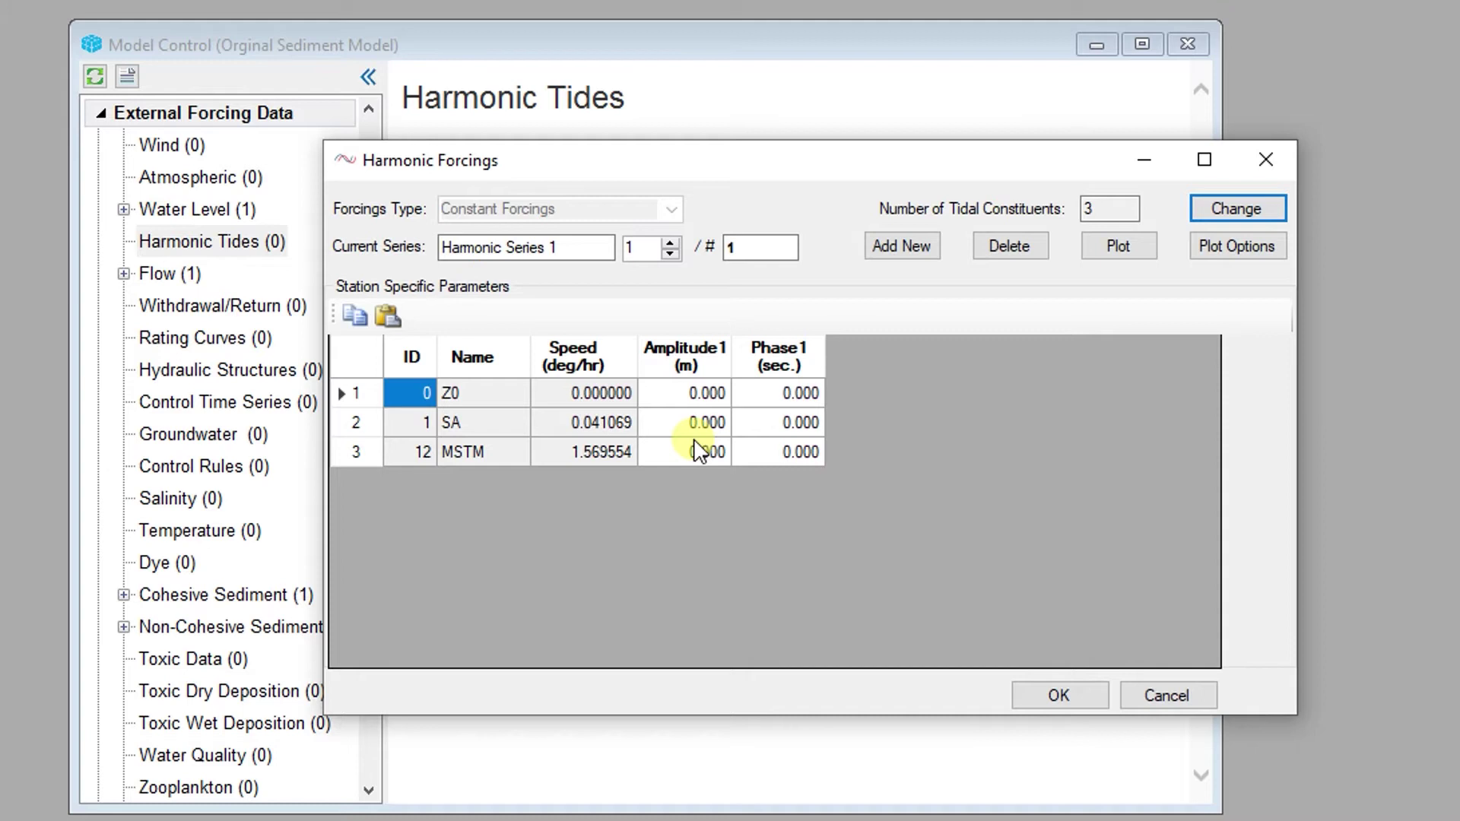
Step: Set amplitude and phase to 2 m and 120 sec for Z0, 5 m and 100 sec for SA, and 10 m and 150 sec for MSTM
left_click(700, 387)
type("2")
left_click(769, 394)
type("120")
left_click(712, 424)
type("5")
left_click(781, 425)
type("100")
left_click(712, 449)
type("10")
left_click(787, 449)
type("150")
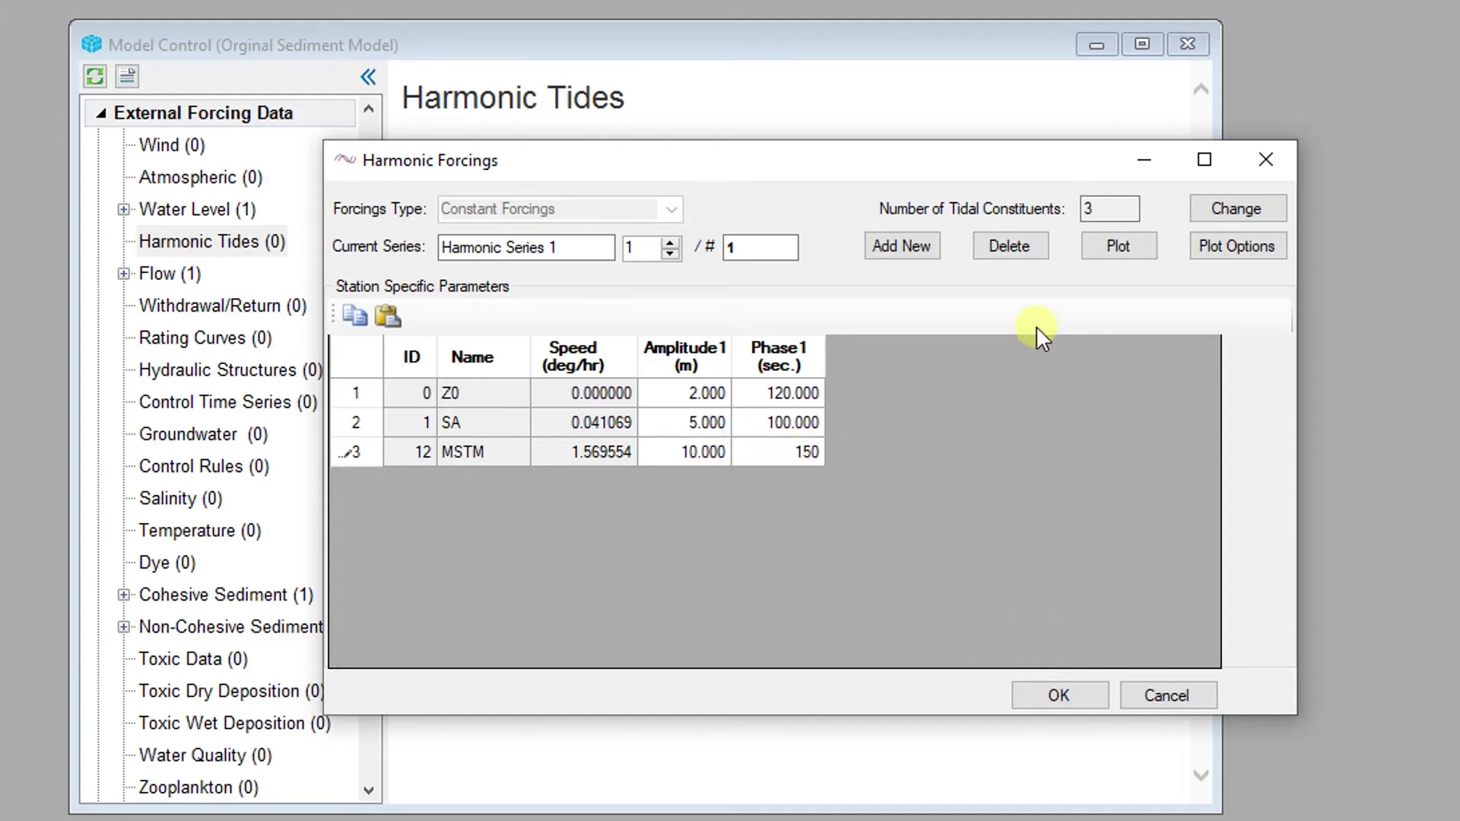
Step: Plot the harmonic series as a water level time series and reposition the plot window
left_click(1117, 253)
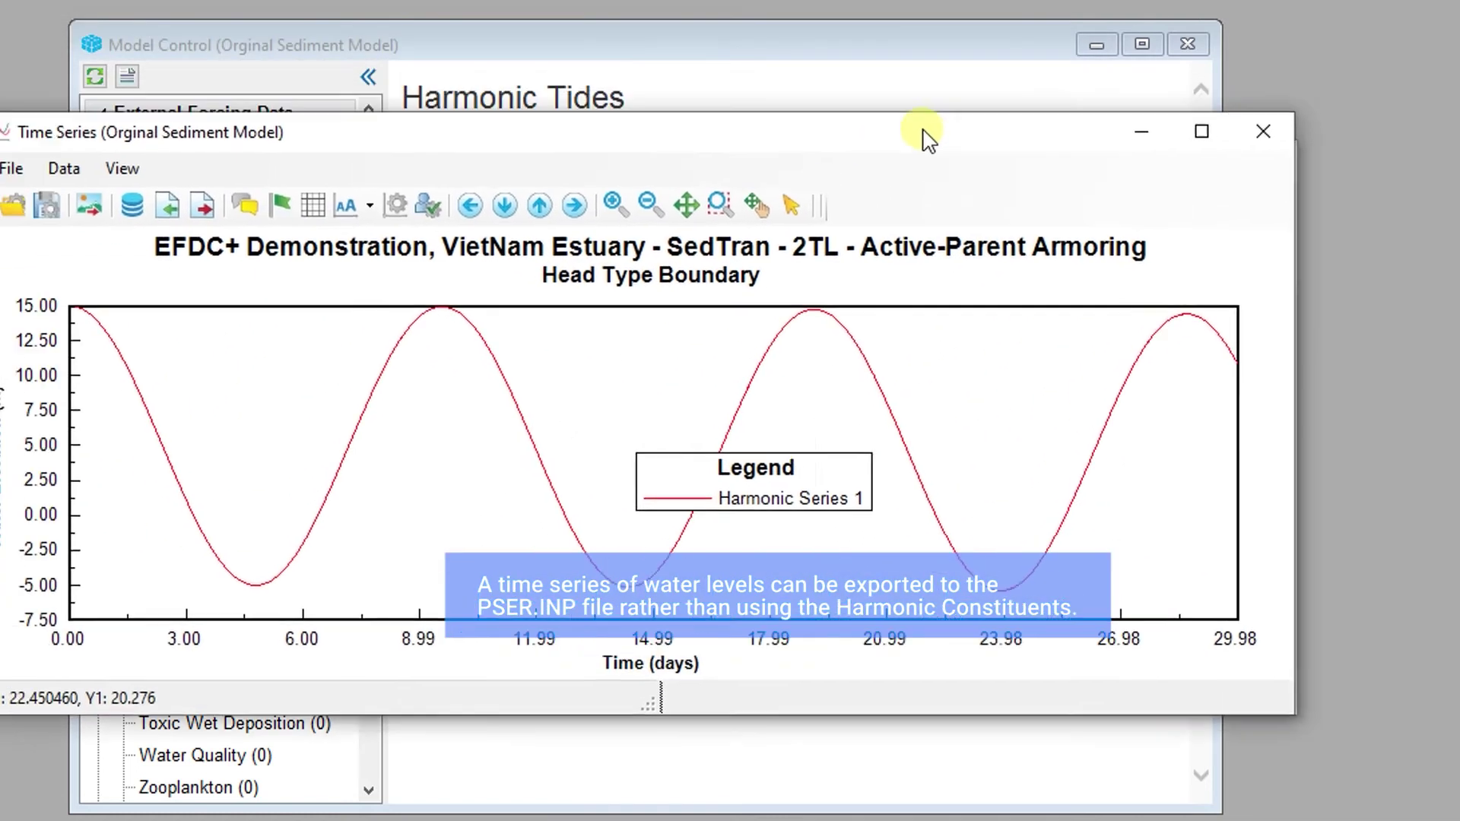
left_click_drag(927, 139, 993, 155)
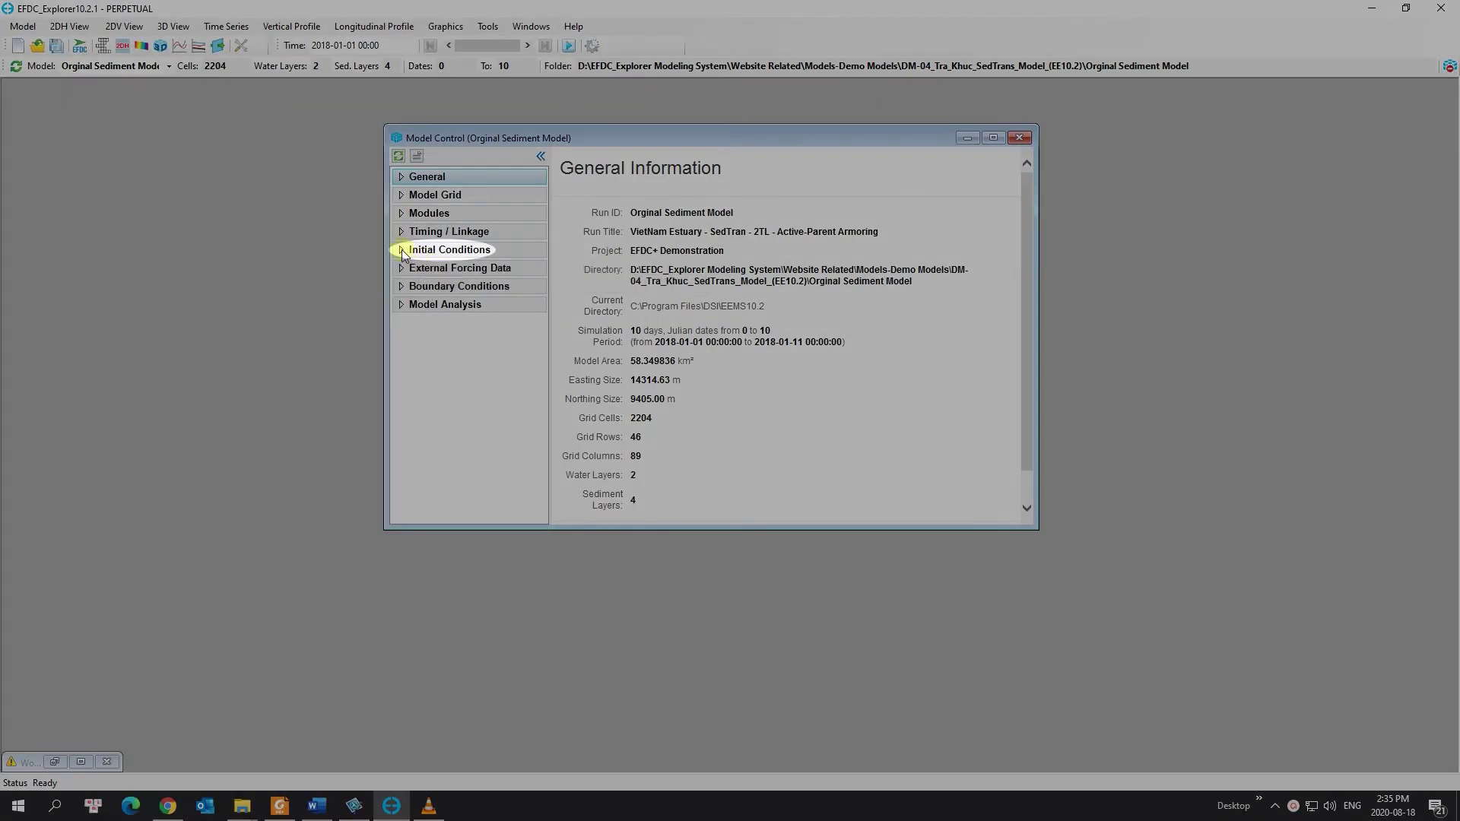
Step: Open the bathymetry settings of the model's initial conditions
left_click(402, 253)
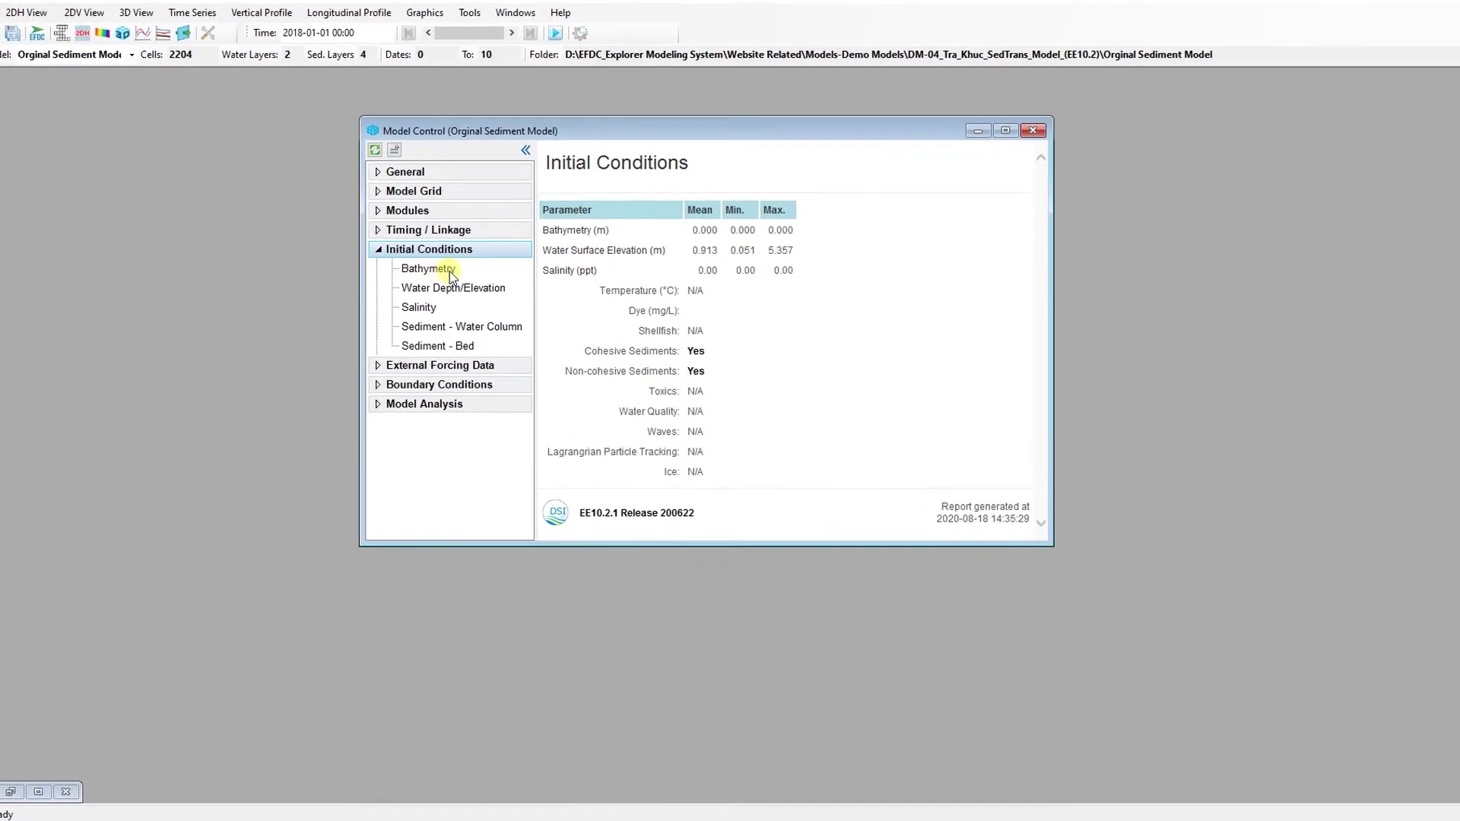
left_click(441, 273)
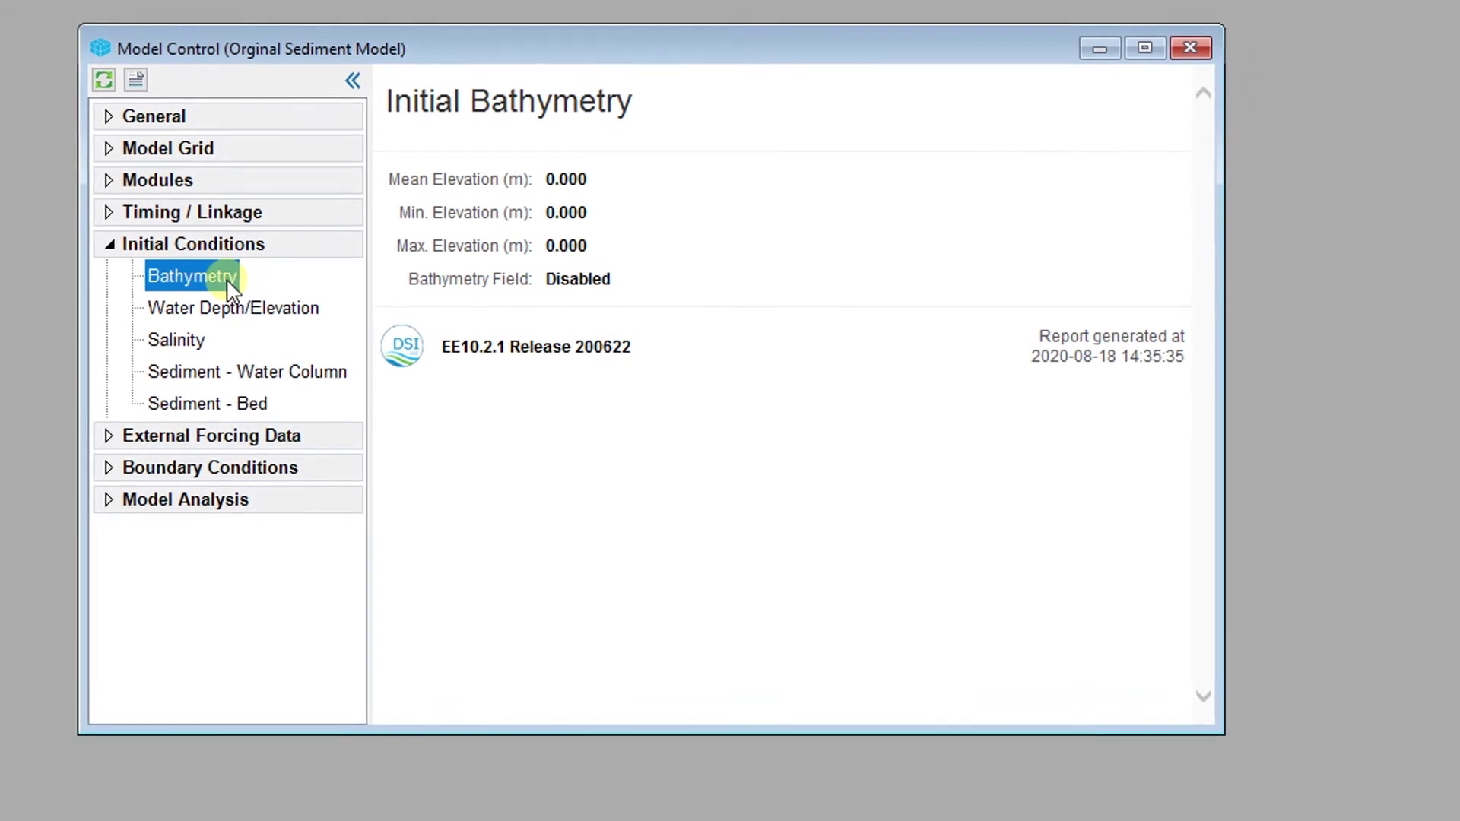
double_click(227, 282)
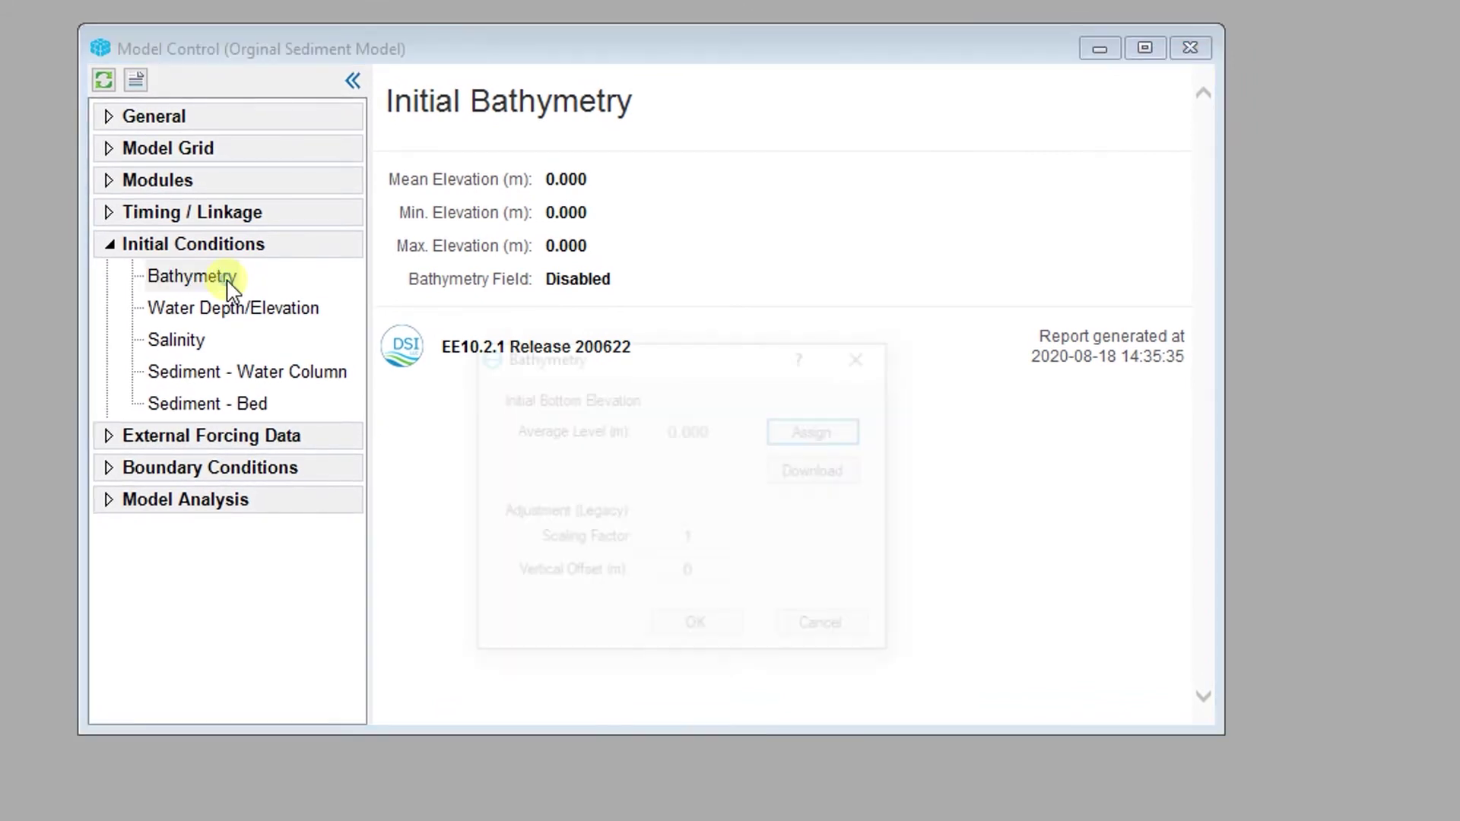
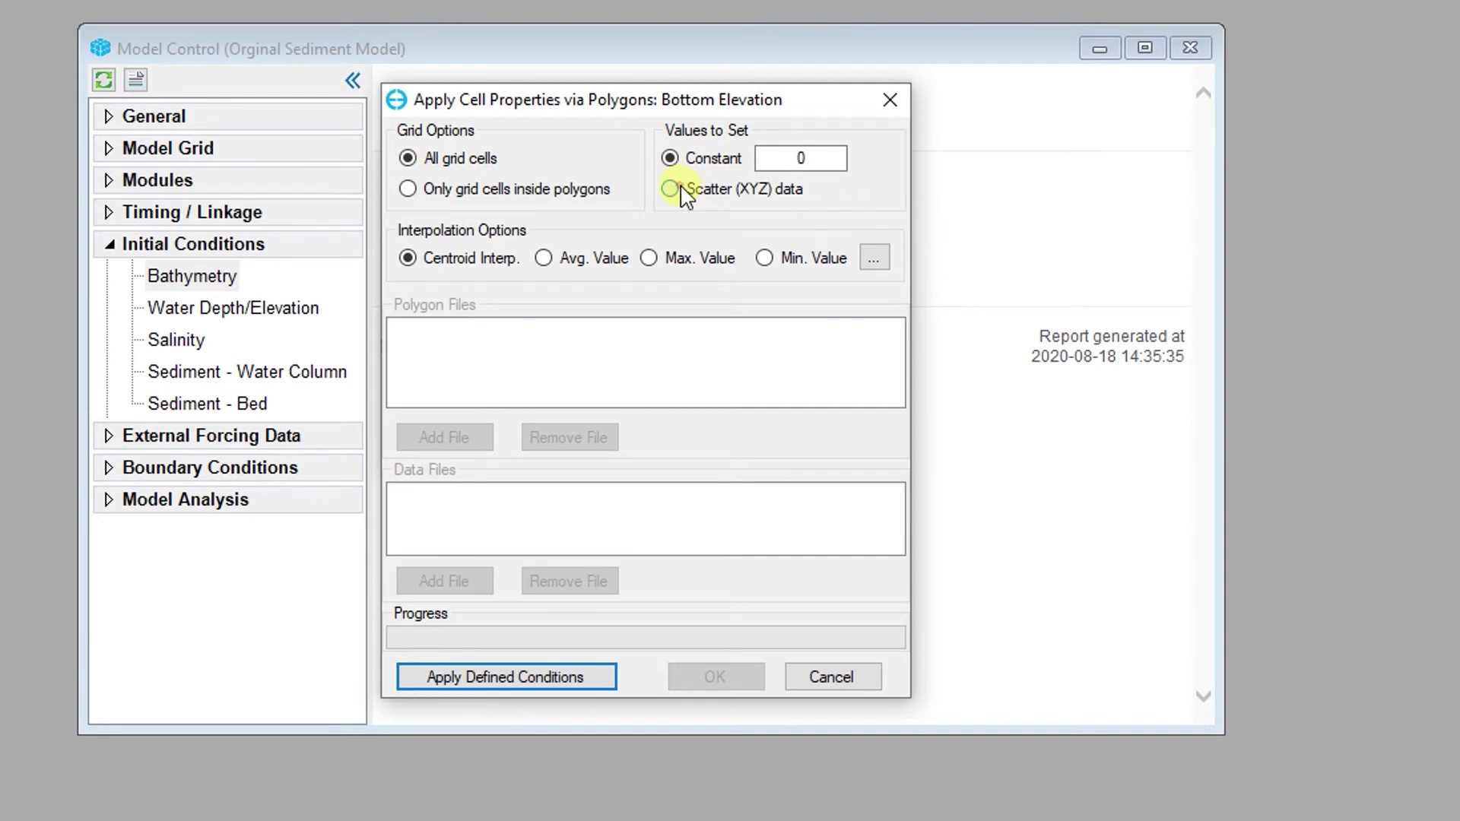
Step: Try the Scatter (XYZ) data source and the Avg., Max. and Min. Value interpolation options for the bottom elevation
left_click(683, 189)
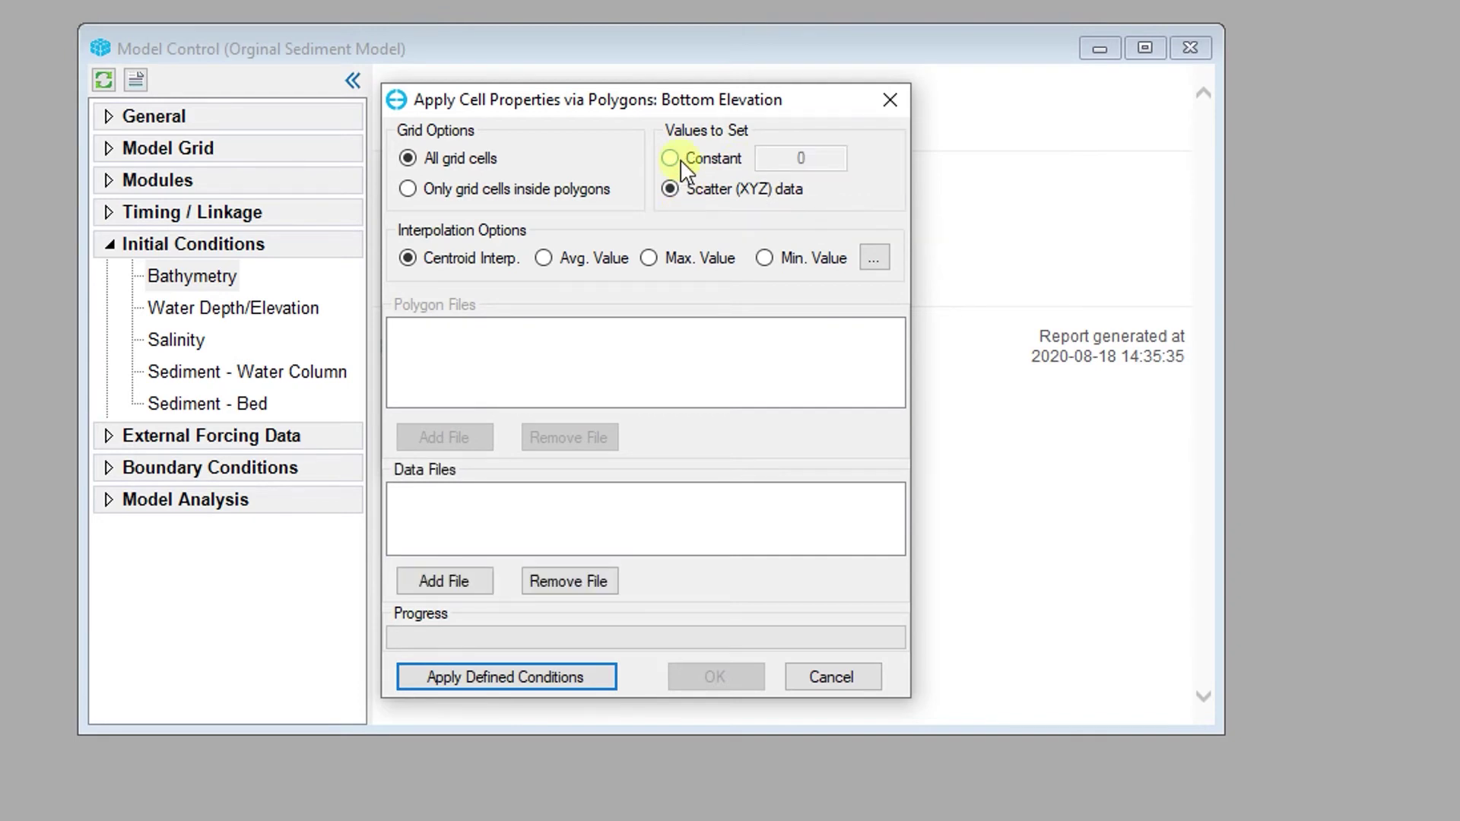
left_click(701, 158)
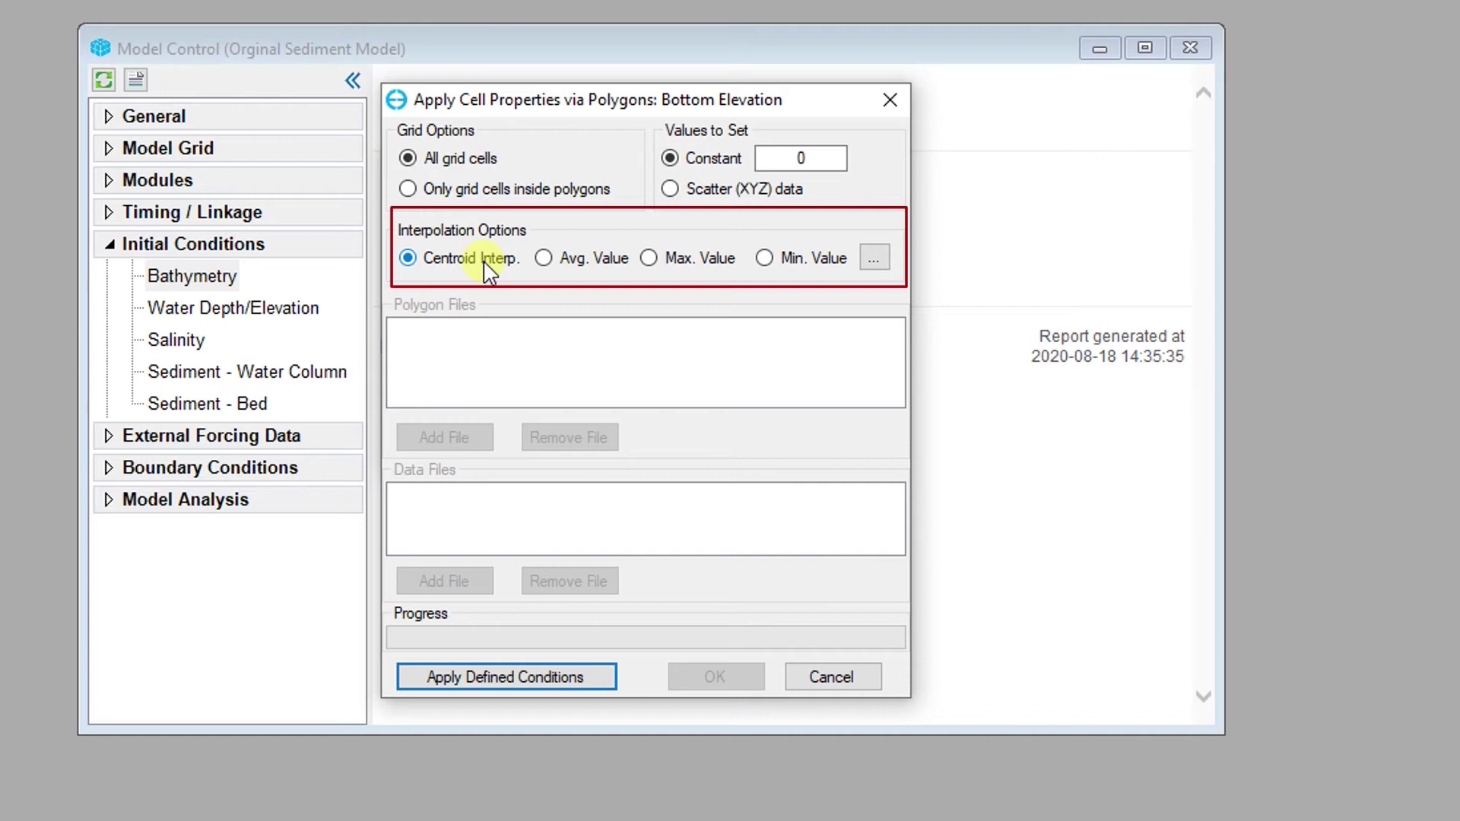
left_click(546, 260)
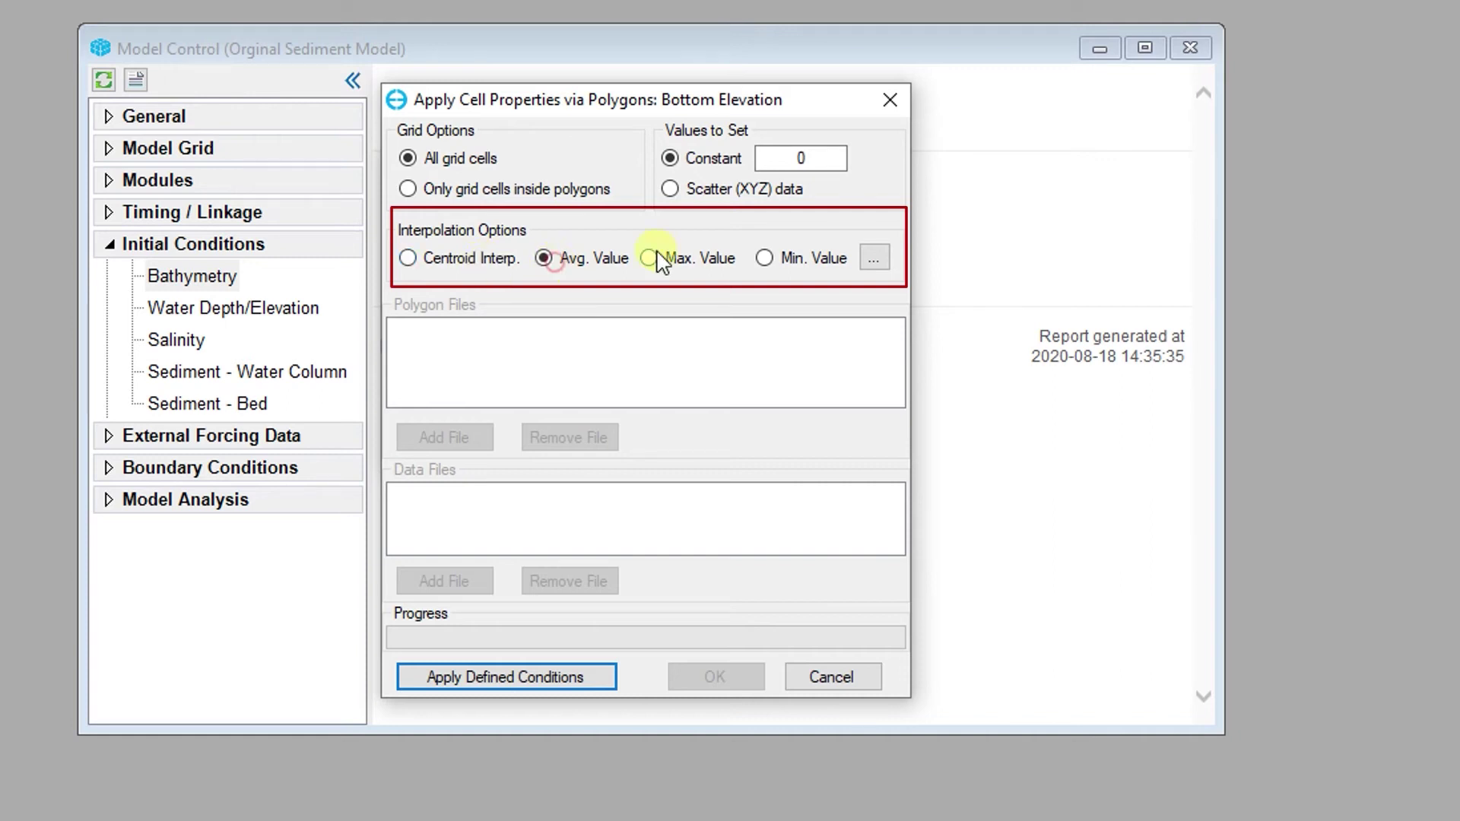
left_click(655, 258)
left_click(788, 261)
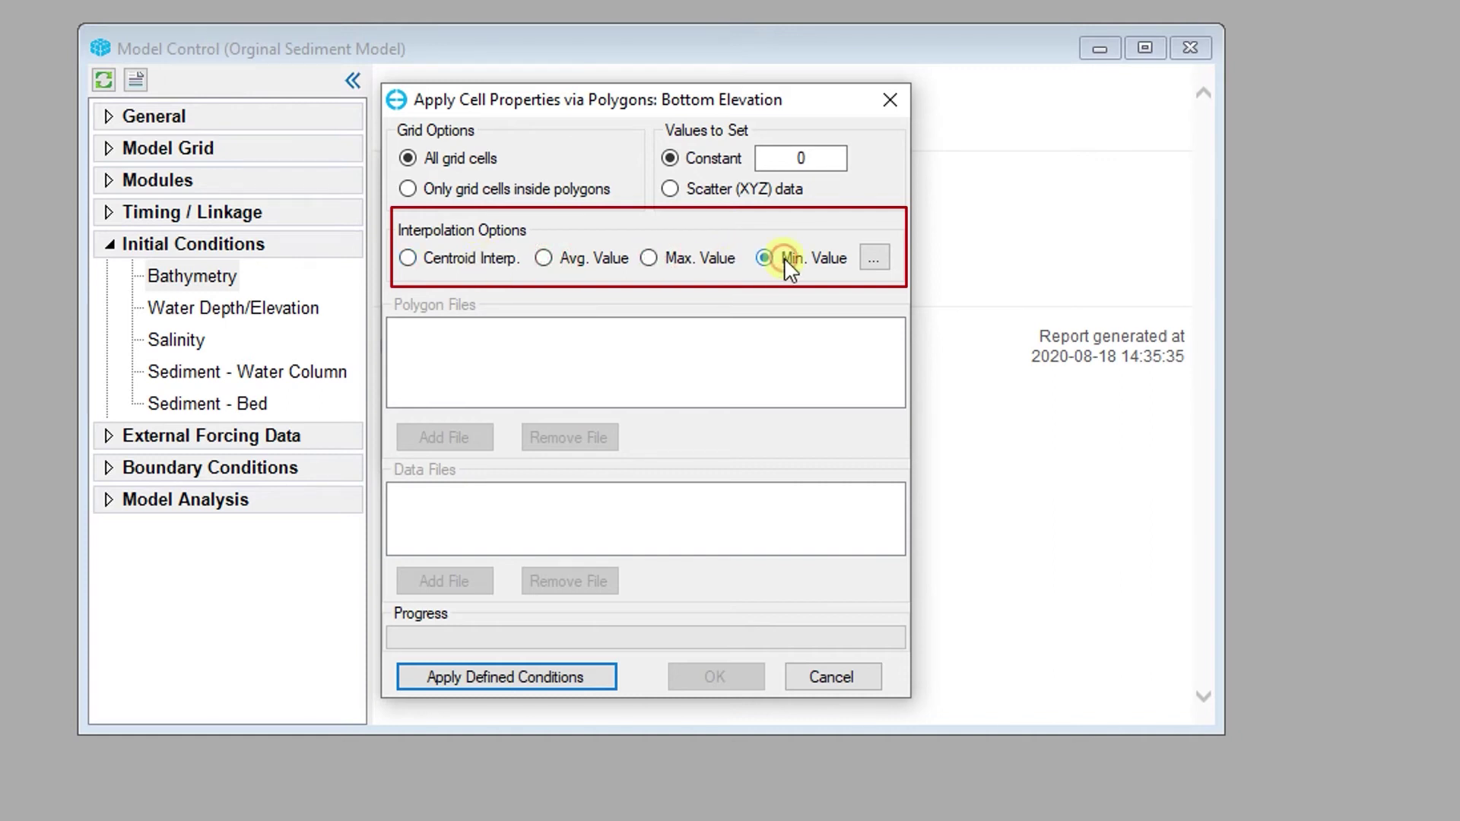
left_click(460, 262)
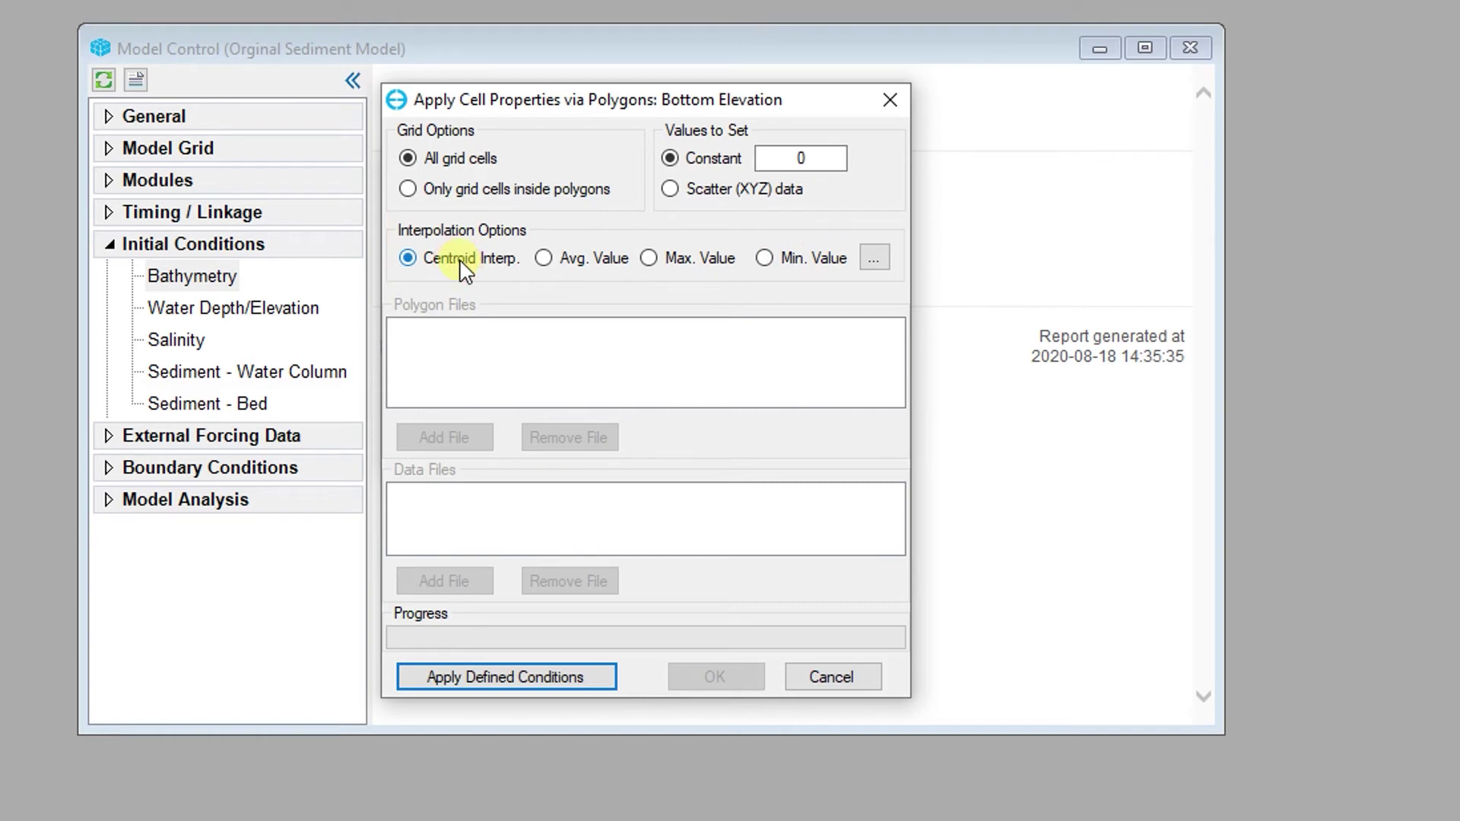
Step: Limit the bottom elevation assignment to grid cells inside polygons and add Domain.p2d as the polygon file
left_click(466, 189)
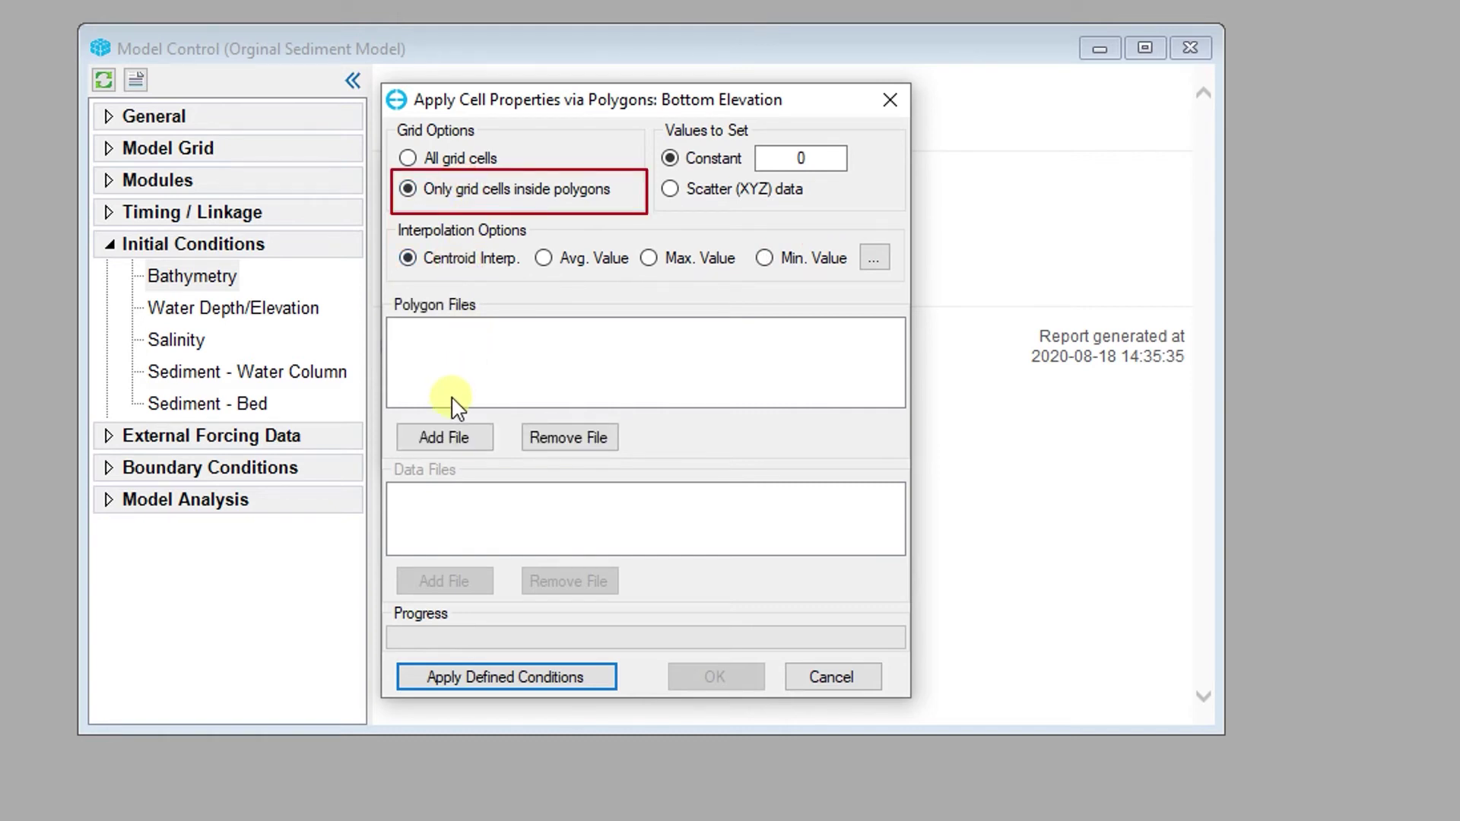
left_click(476, 449)
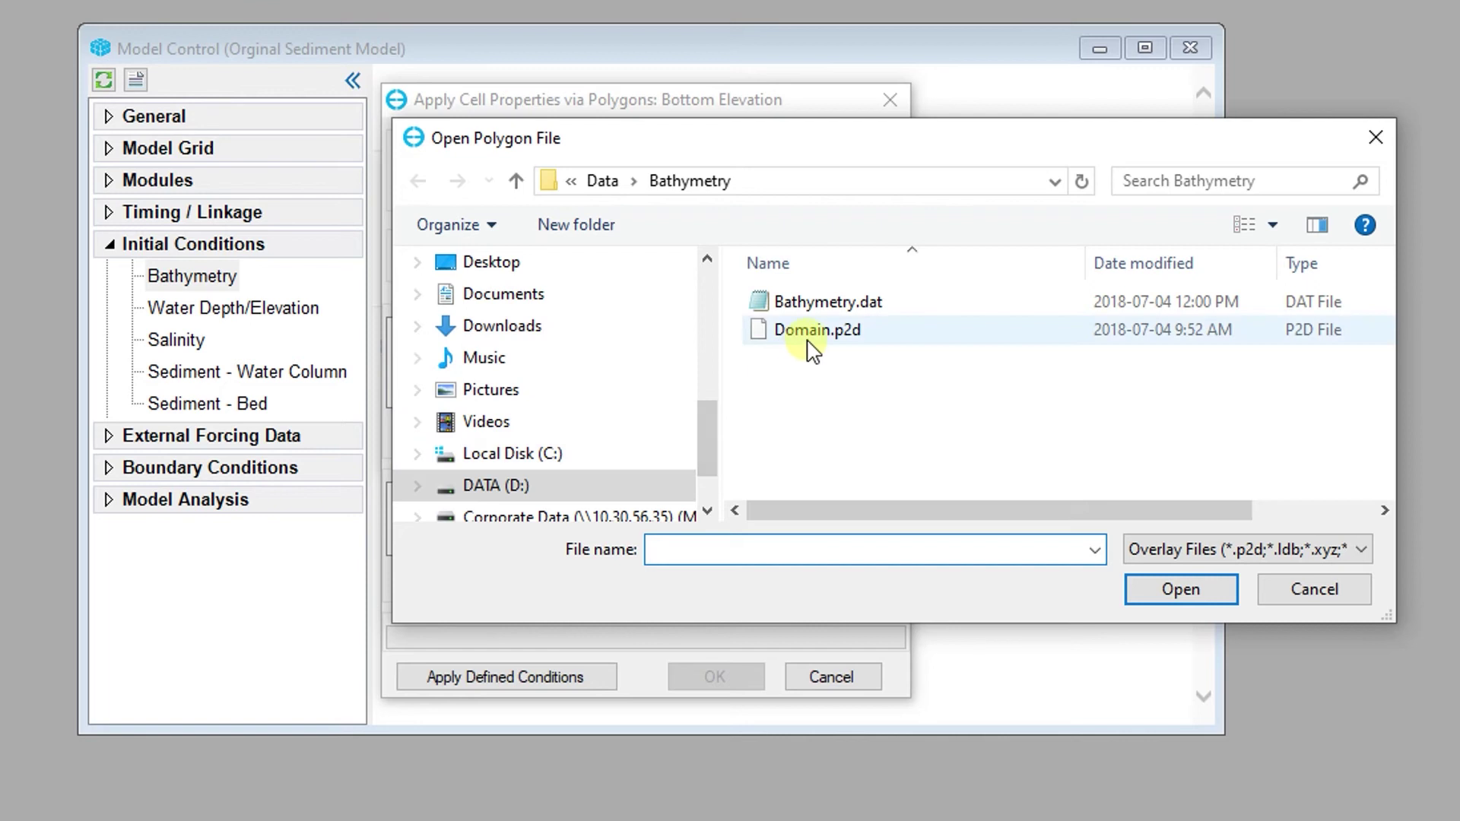
left_click(812, 333)
left_click(1132, 587)
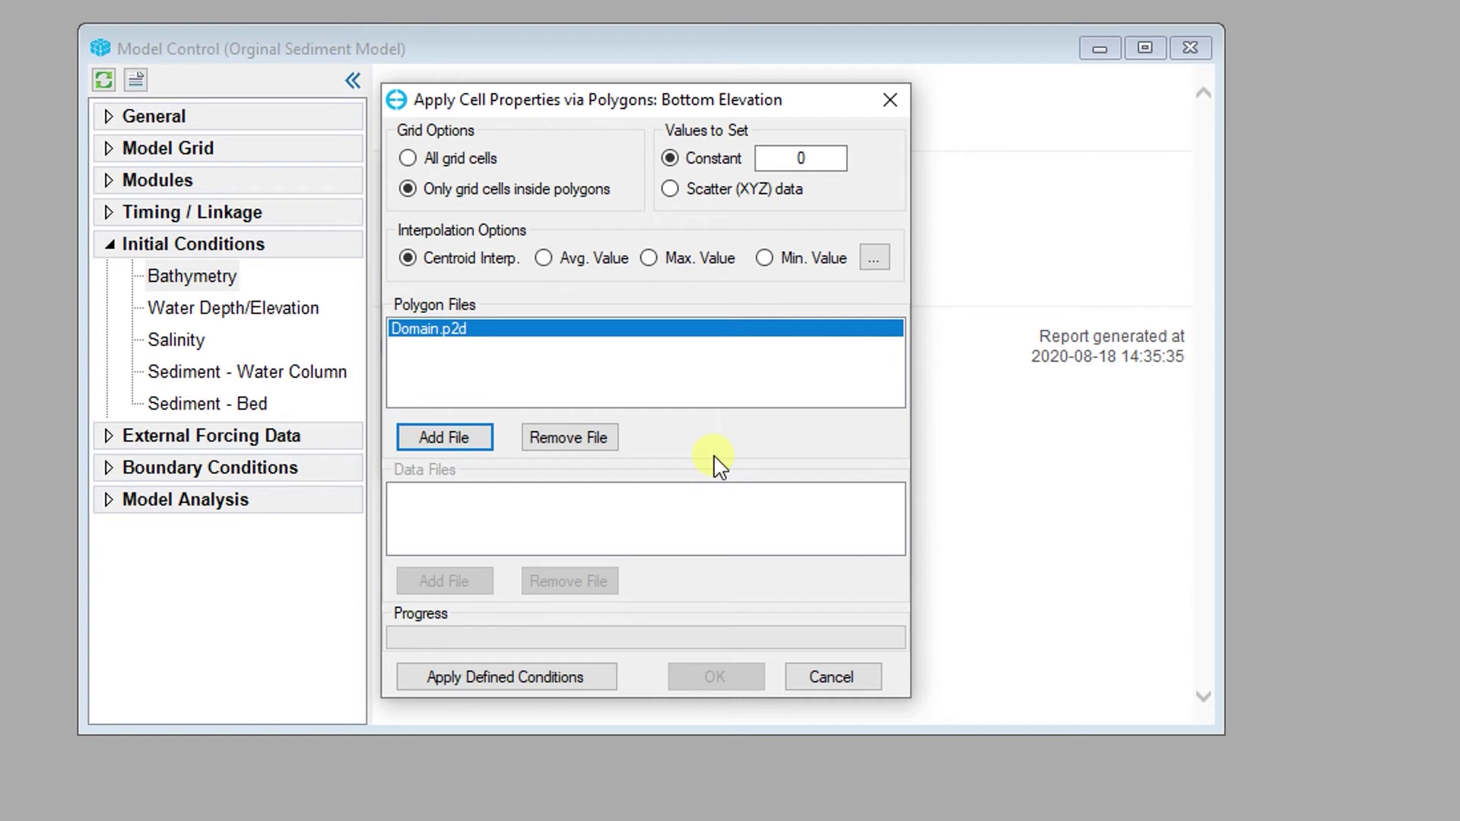
Step: Use scatter (XYZ) data from Bathymetry.dat for the bottom elevation and apply the defined conditions
left_click(711, 190)
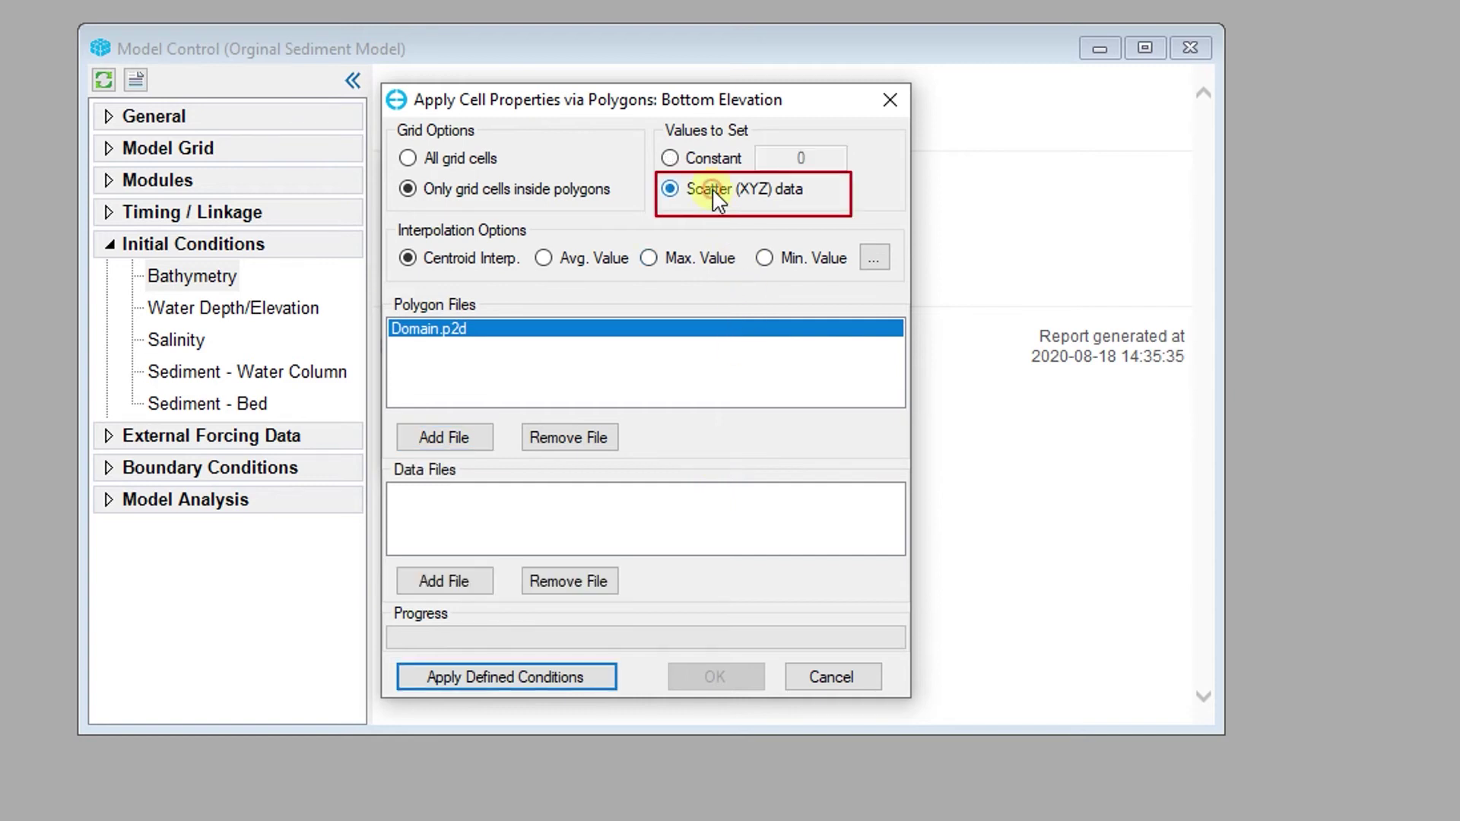
left_click(490, 584)
left_click(840, 298)
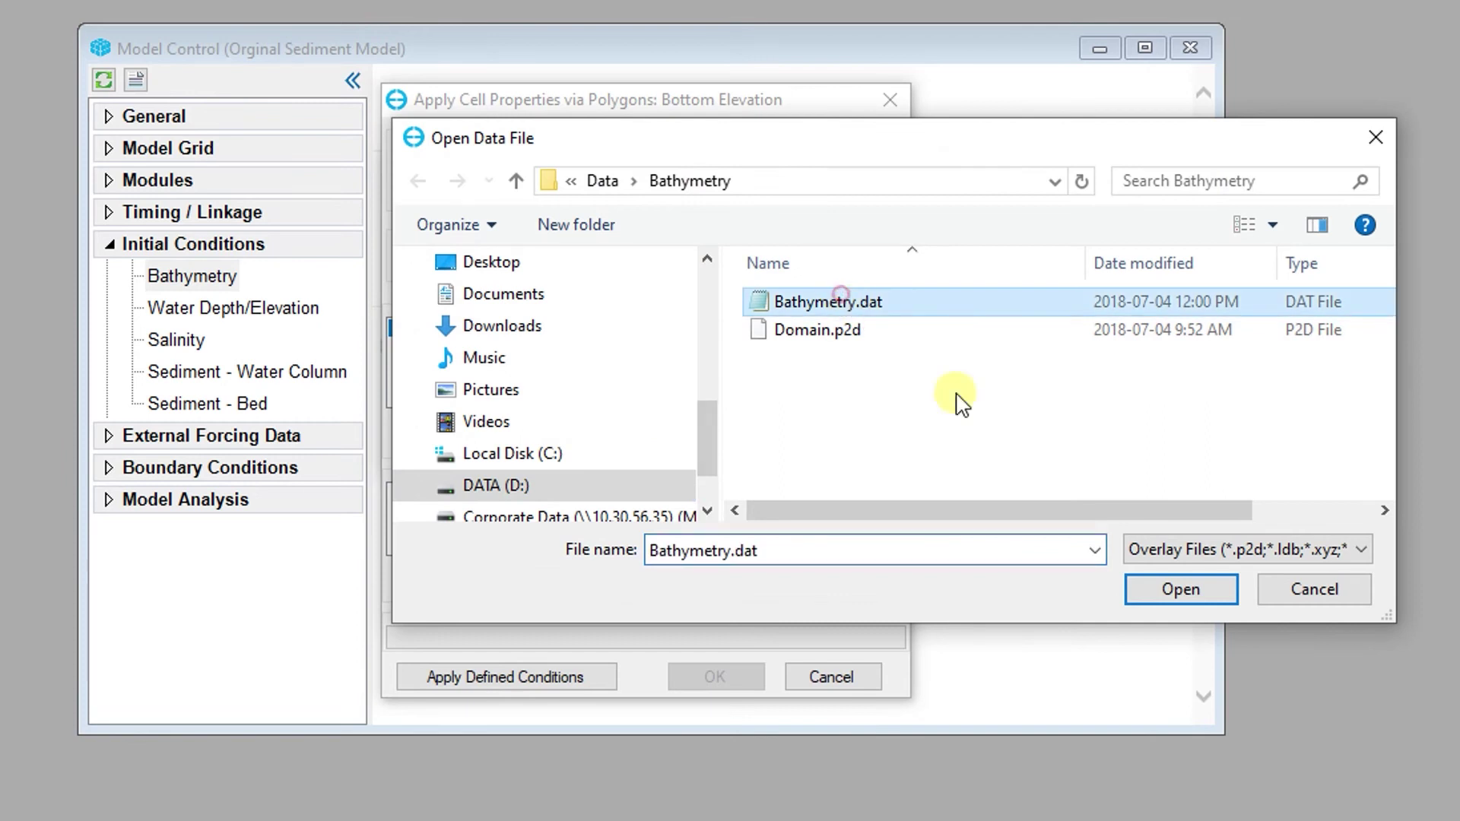
left_click(1174, 592)
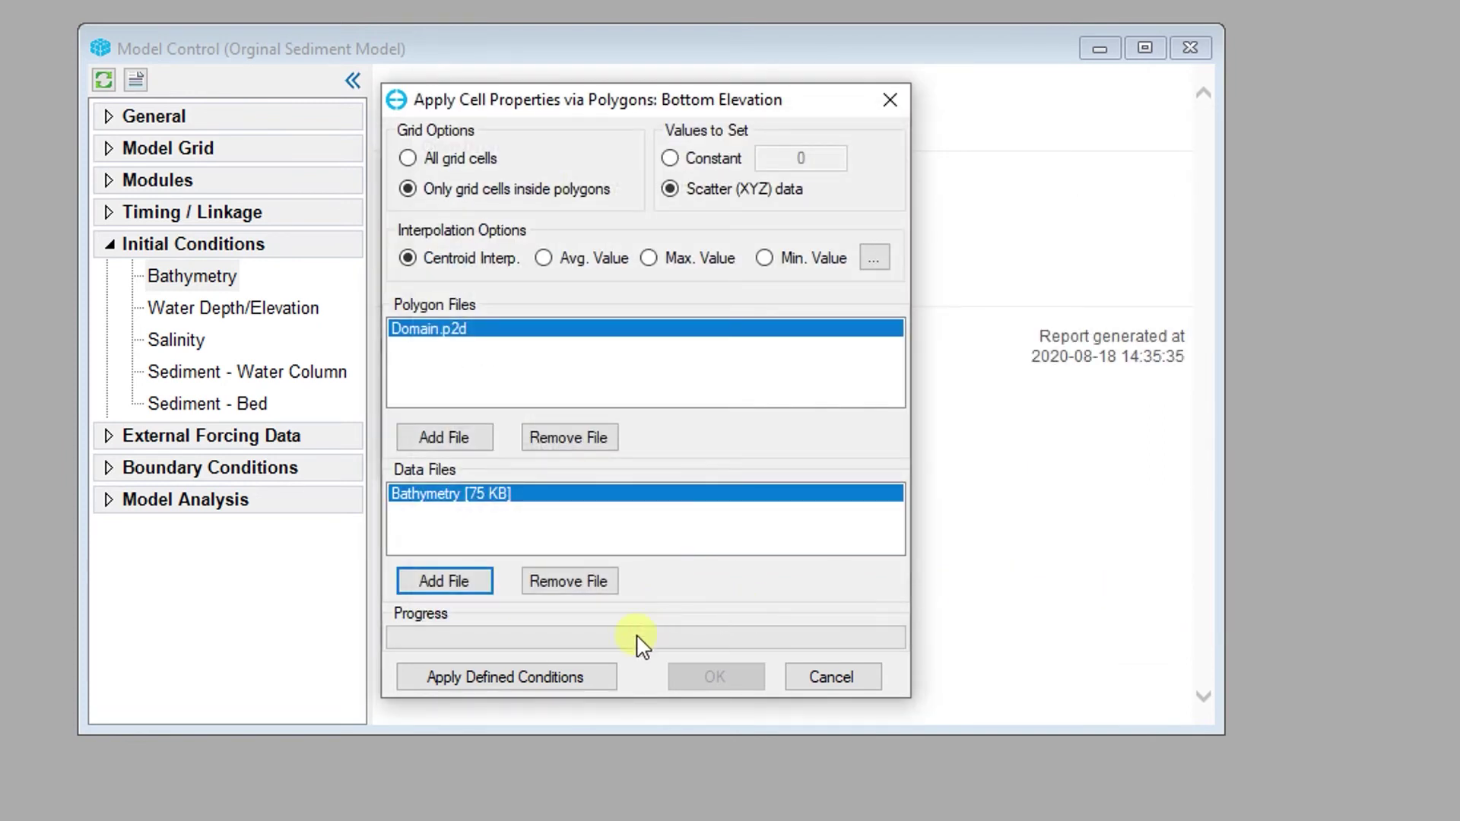
left_click(594, 677)
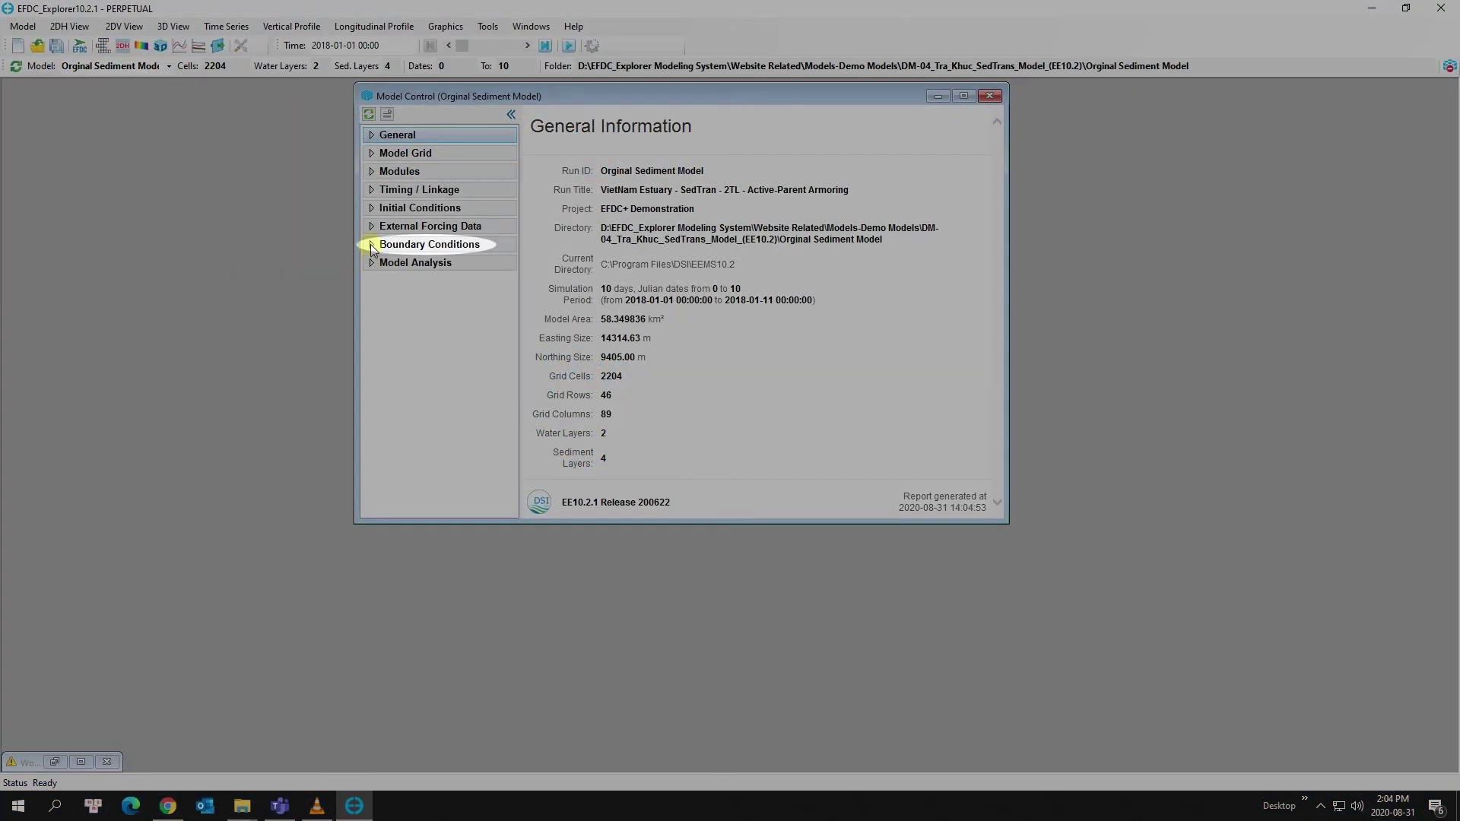
Step: Open the Flow Boundary group of the boundary conditions for editing
left_click(373, 247)
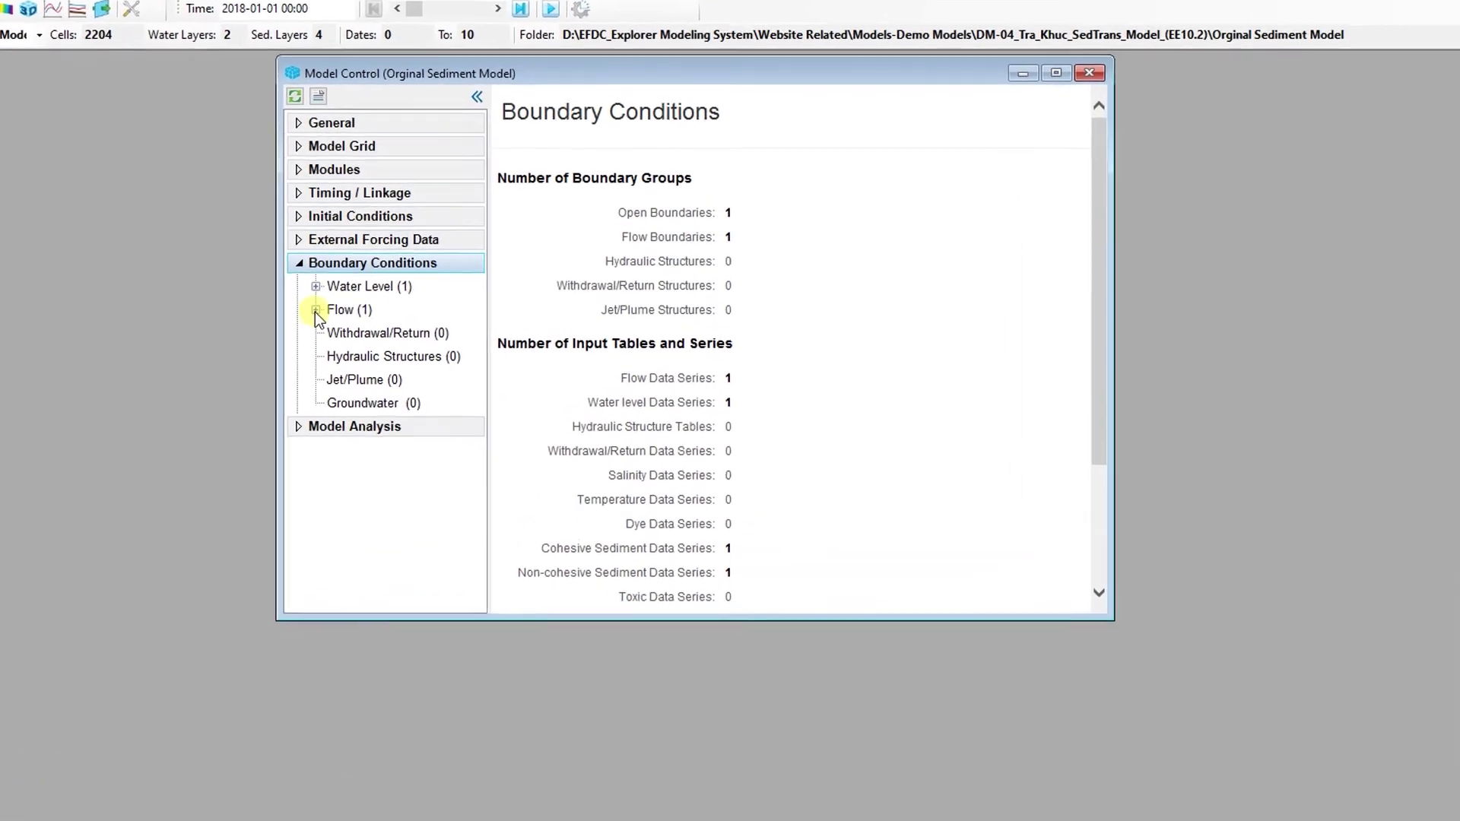
left_click(278, 329)
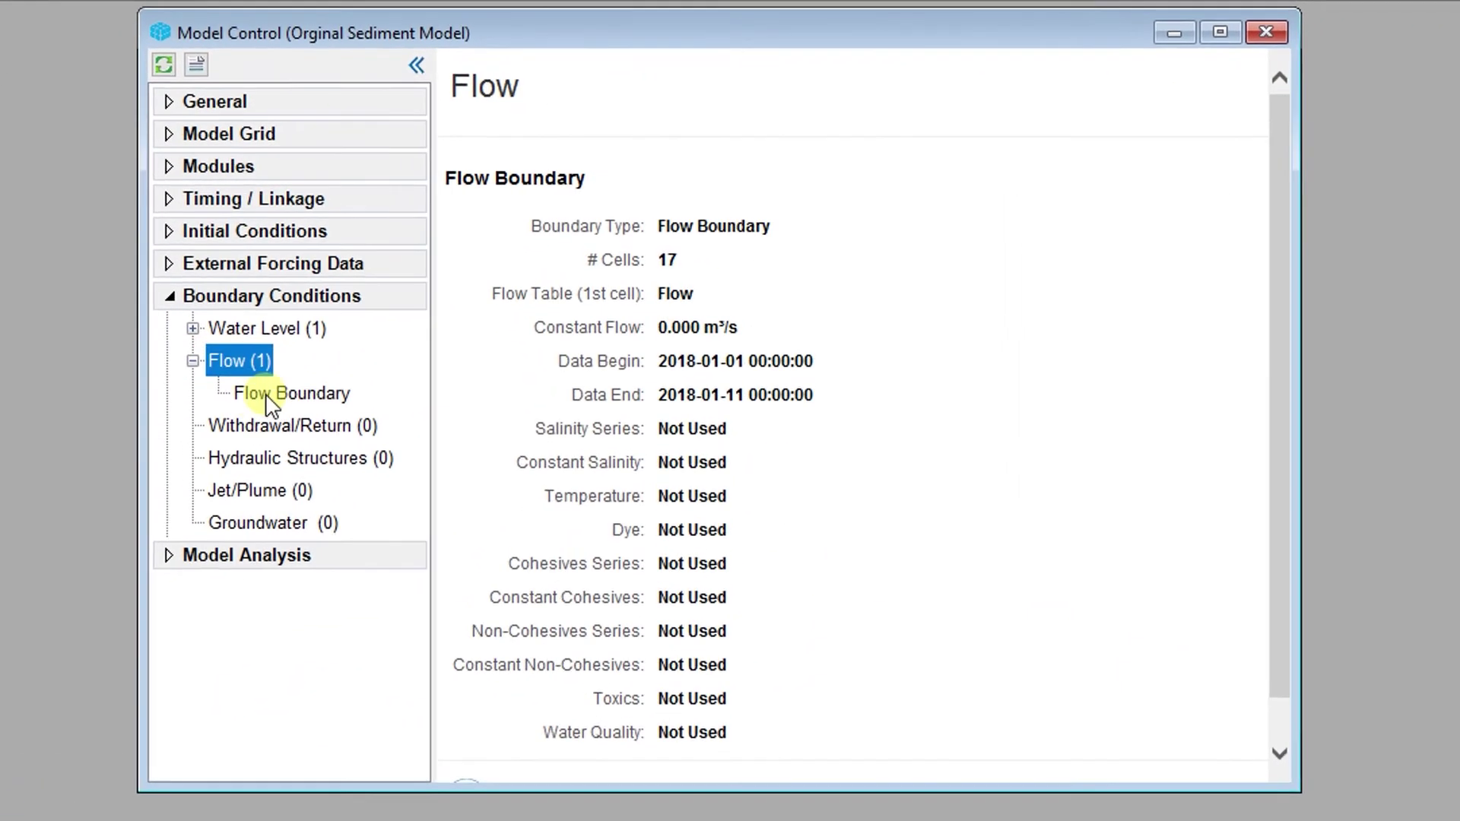
right_click(266, 401)
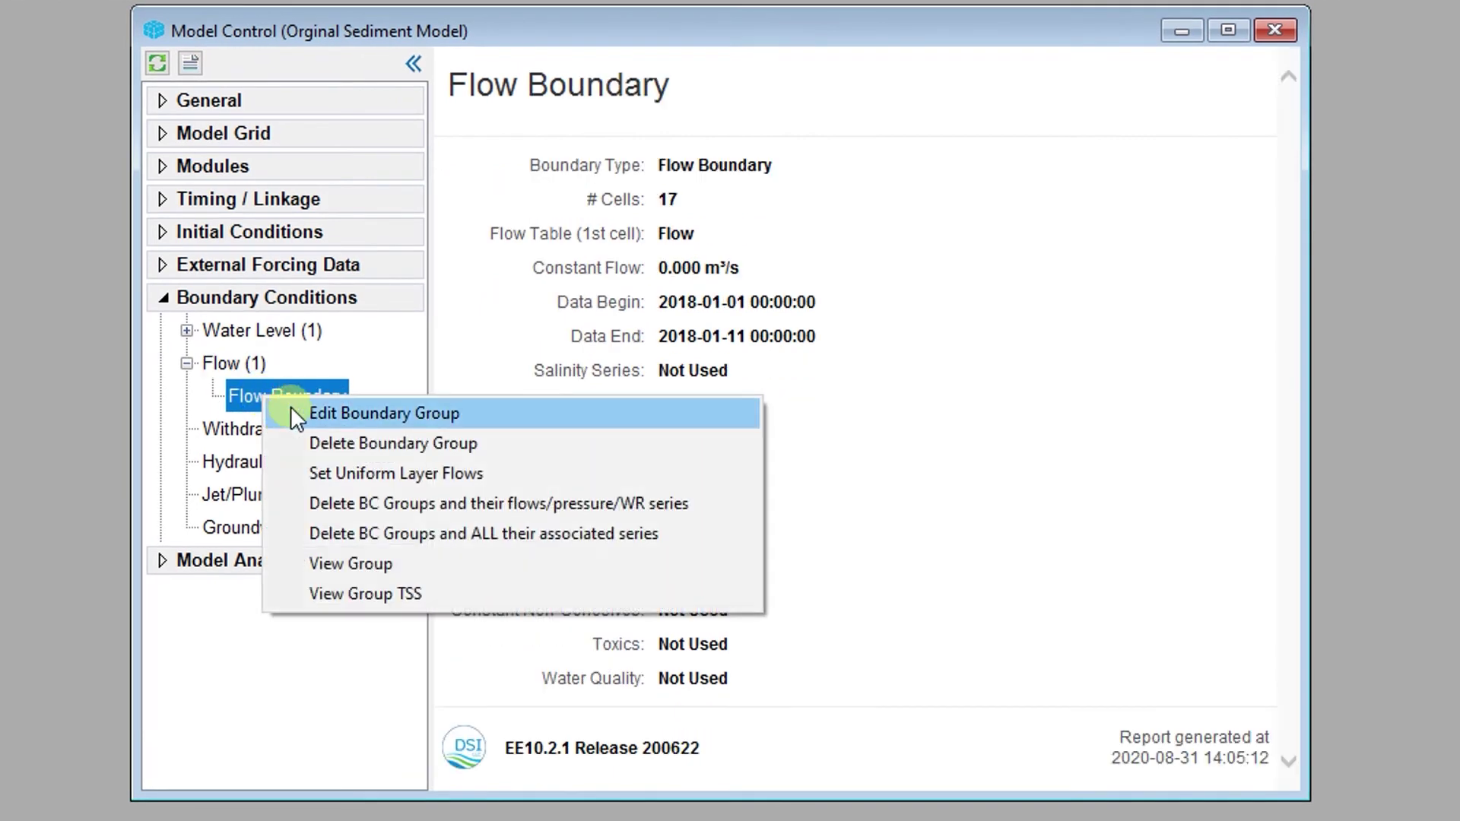
left_click(291, 409)
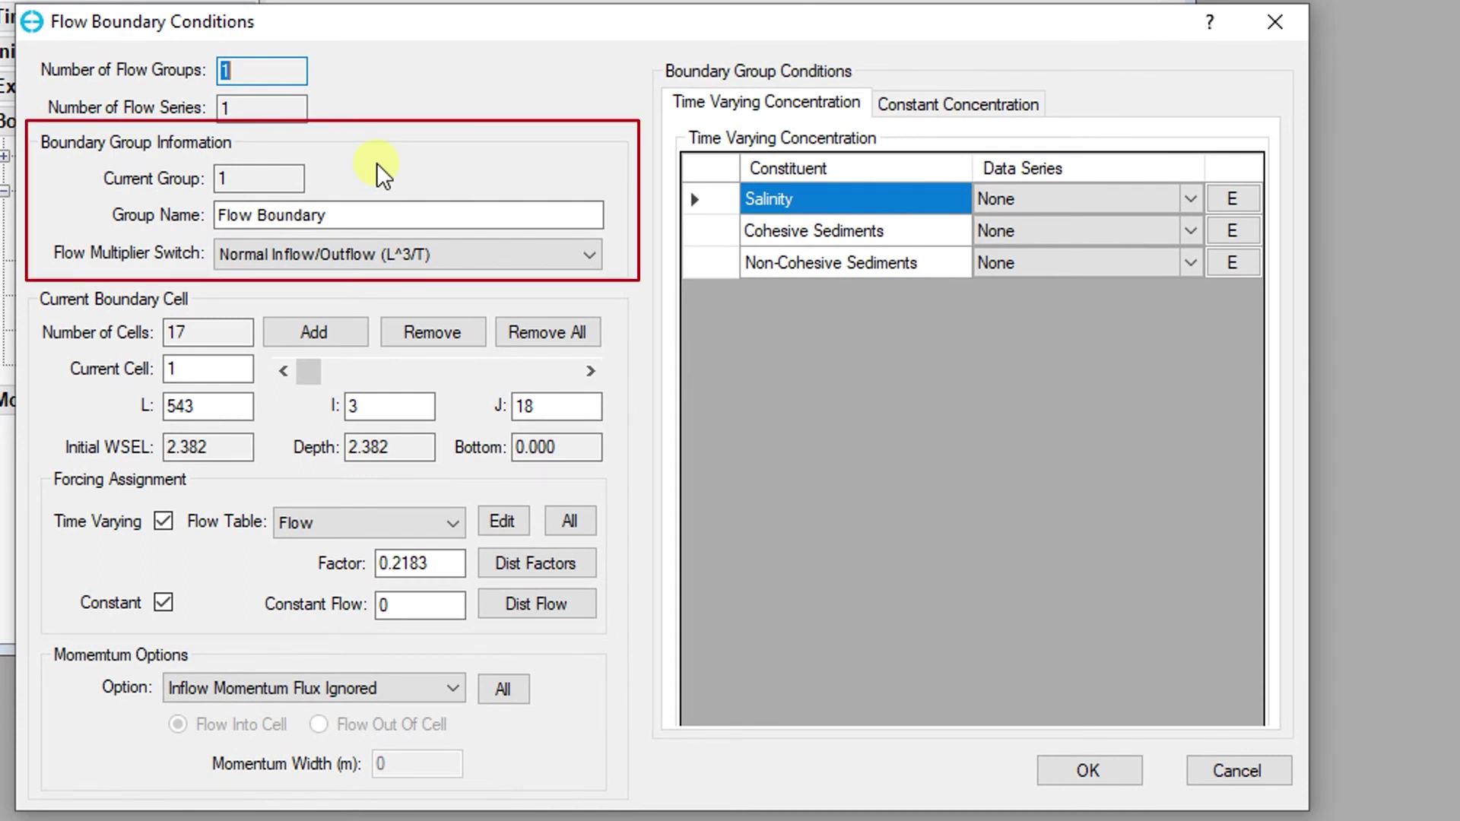
Step: Rename the flow boundary group as River and review the flow multiplier switch options
left_click_drag(379, 218, 226, 217)
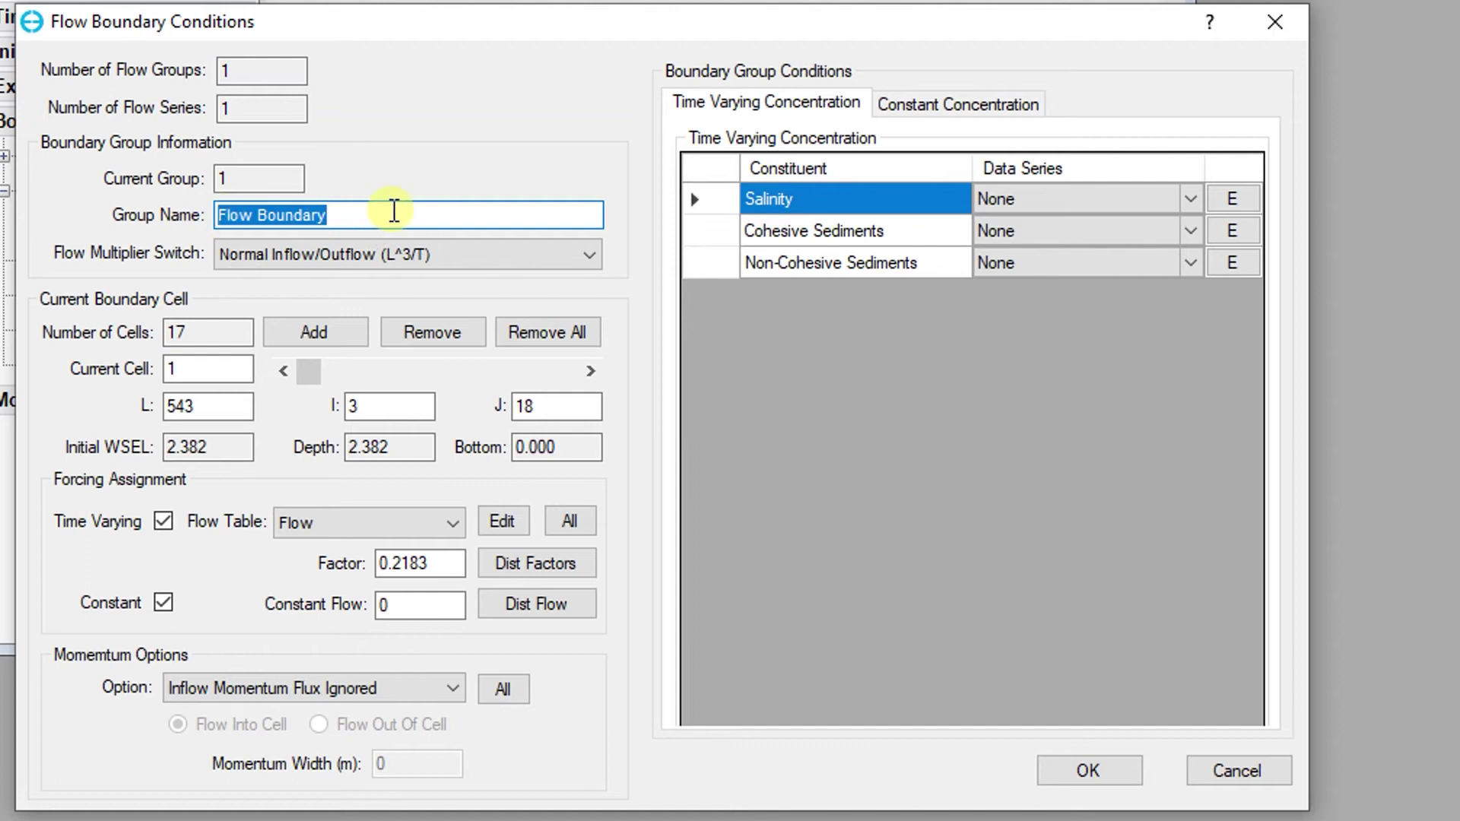
type("River")
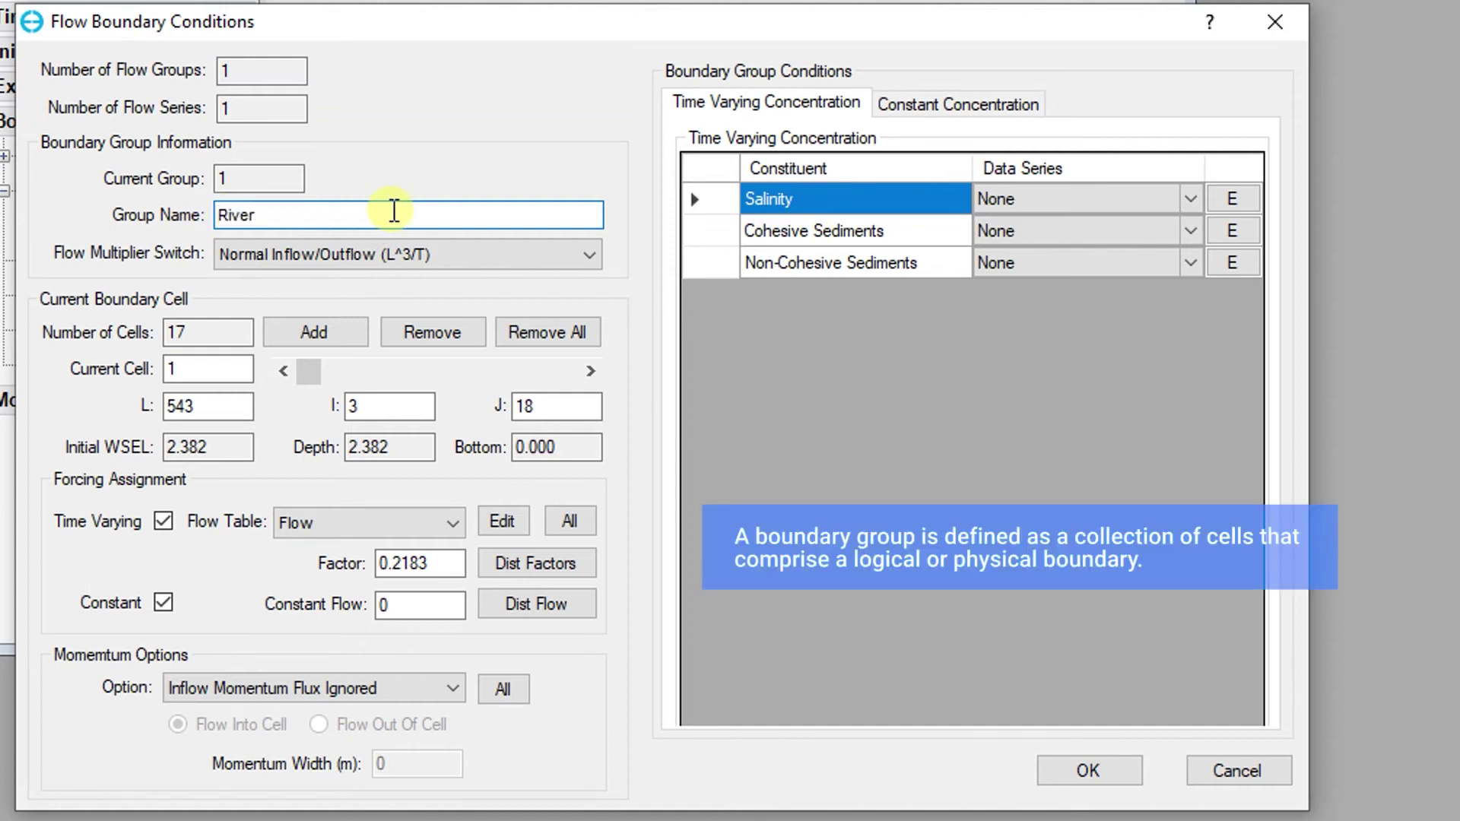
left_click(592, 256)
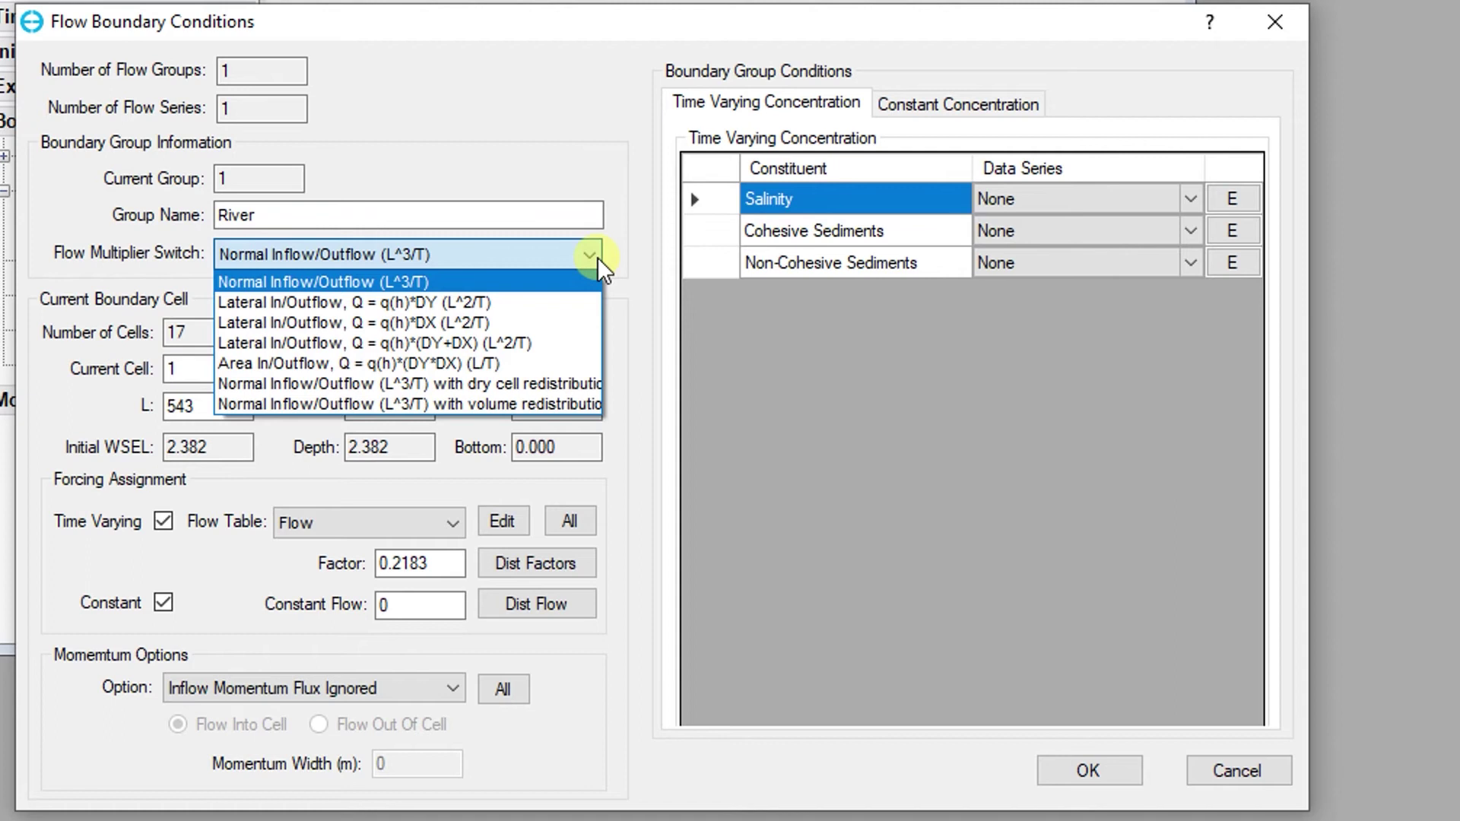
left_click(615, 273)
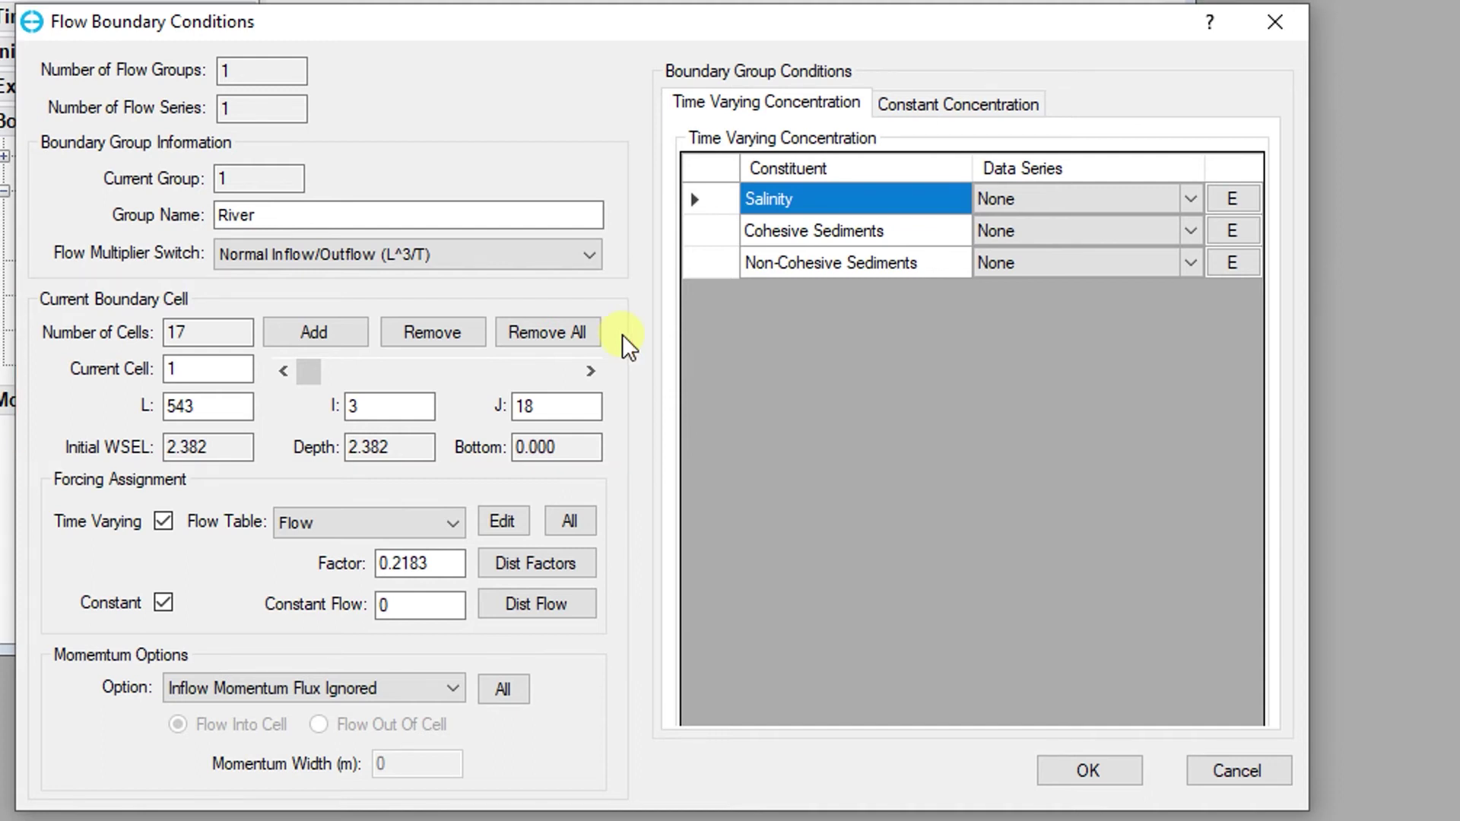
Step: Go to cell 3 of the River flow group and assign the Flow series as its flow table
left_click(590, 371)
left_click(590, 371)
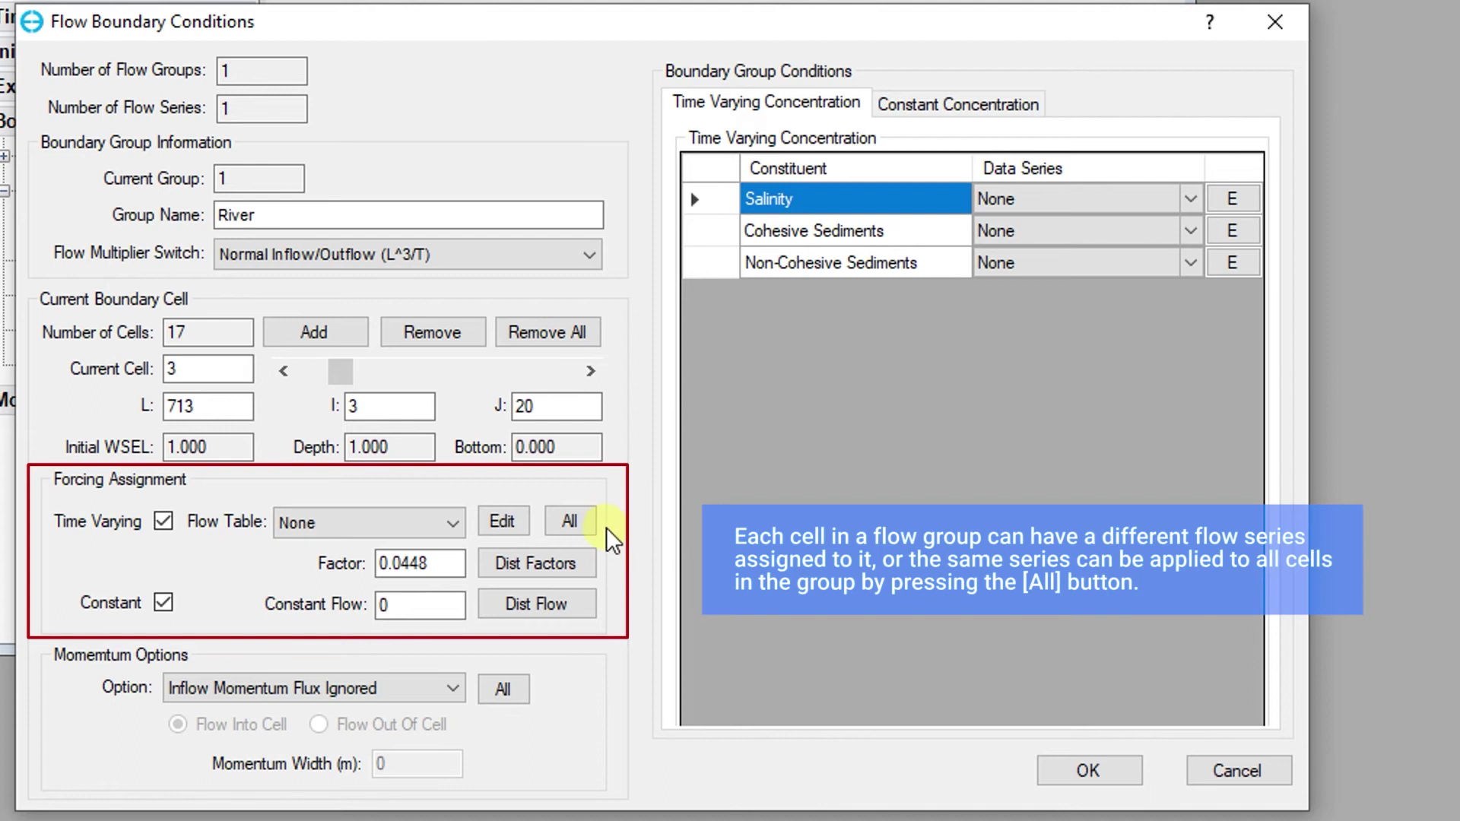
left_click(454, 523)
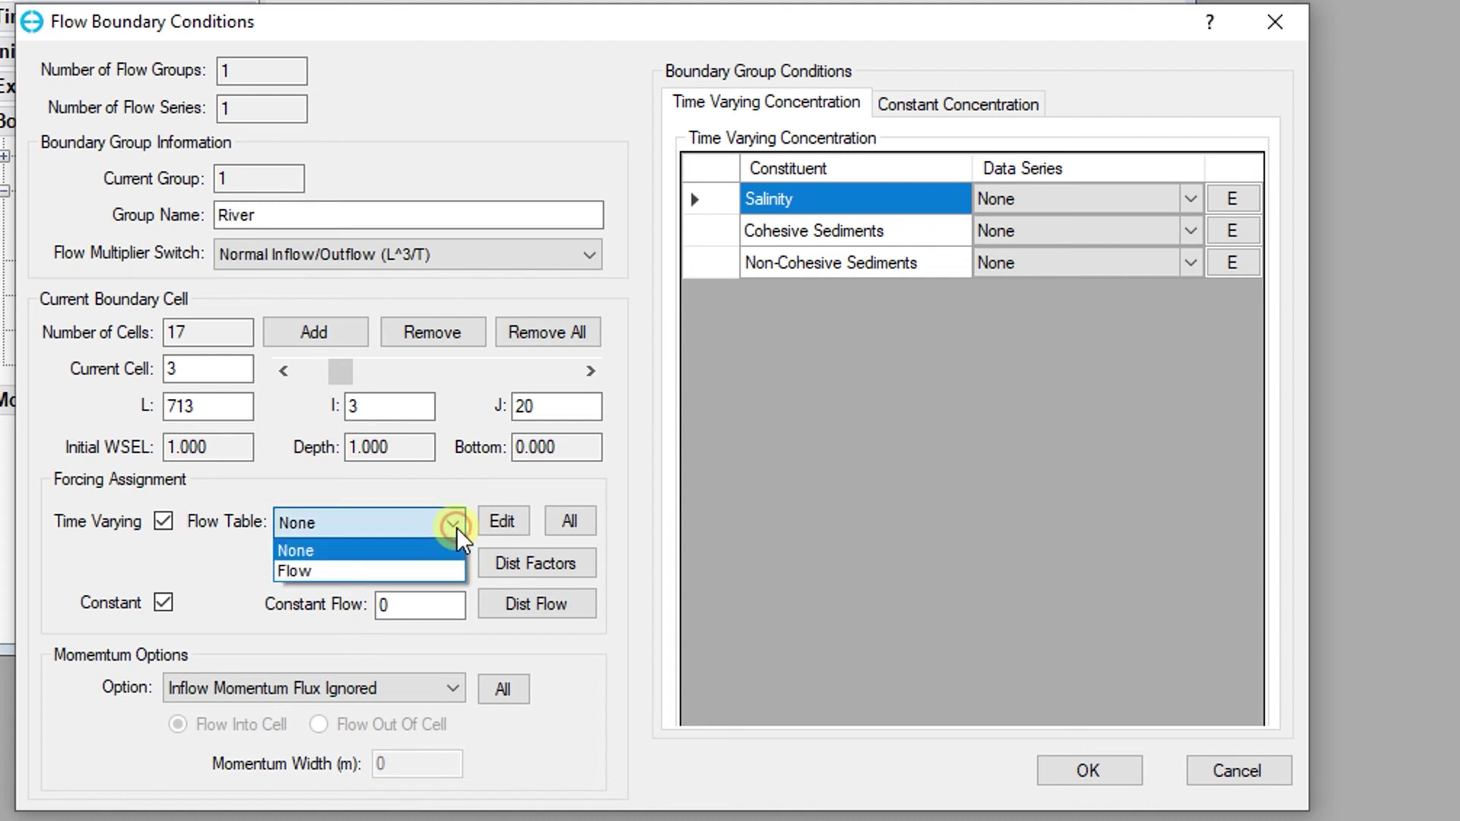
left_click(453, 572)
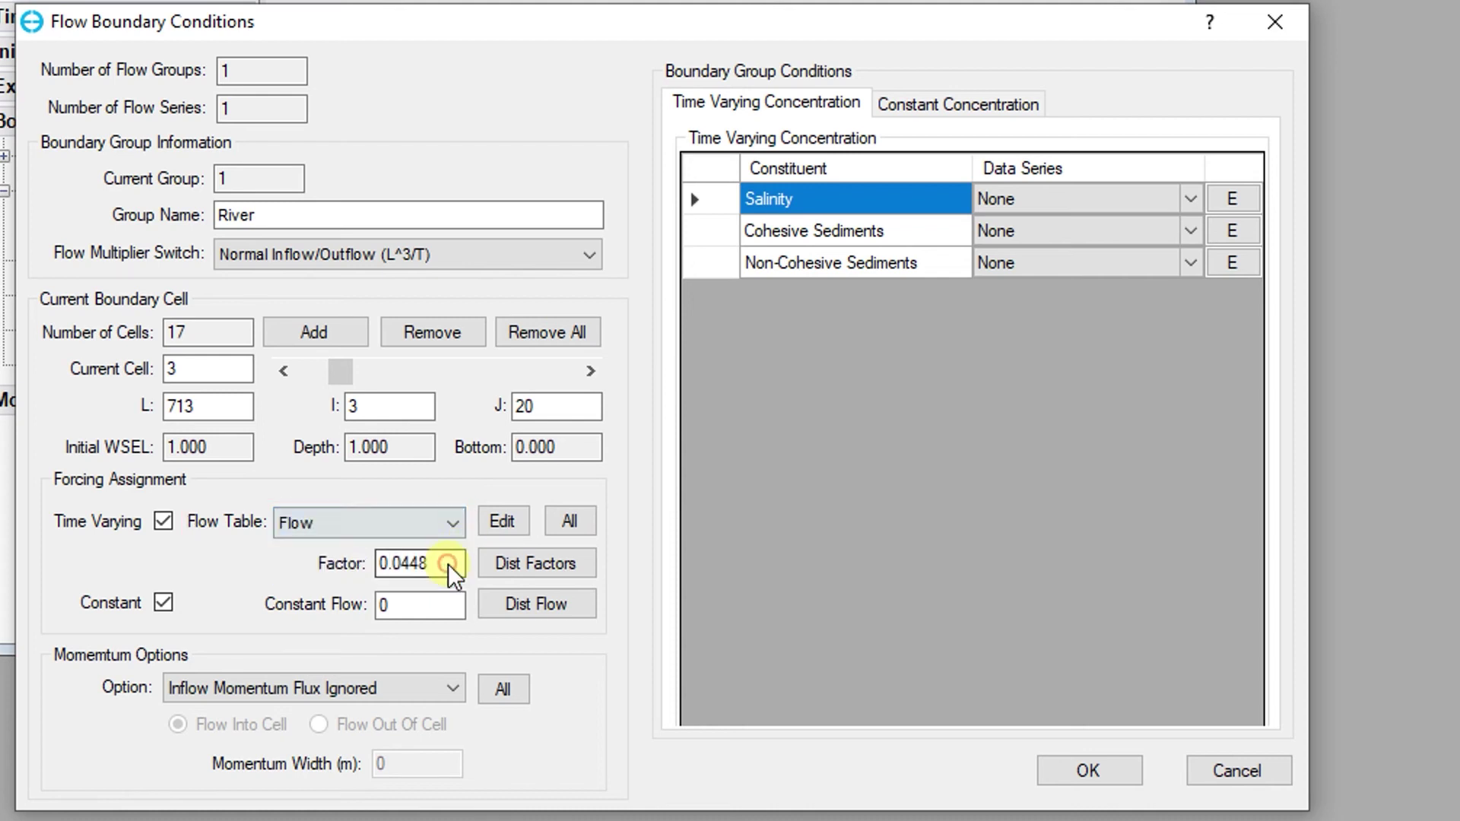
Step: Distribute the flow factors across the River group's boundary cells and review the cells from 3 through 8
left_click(584, 576)
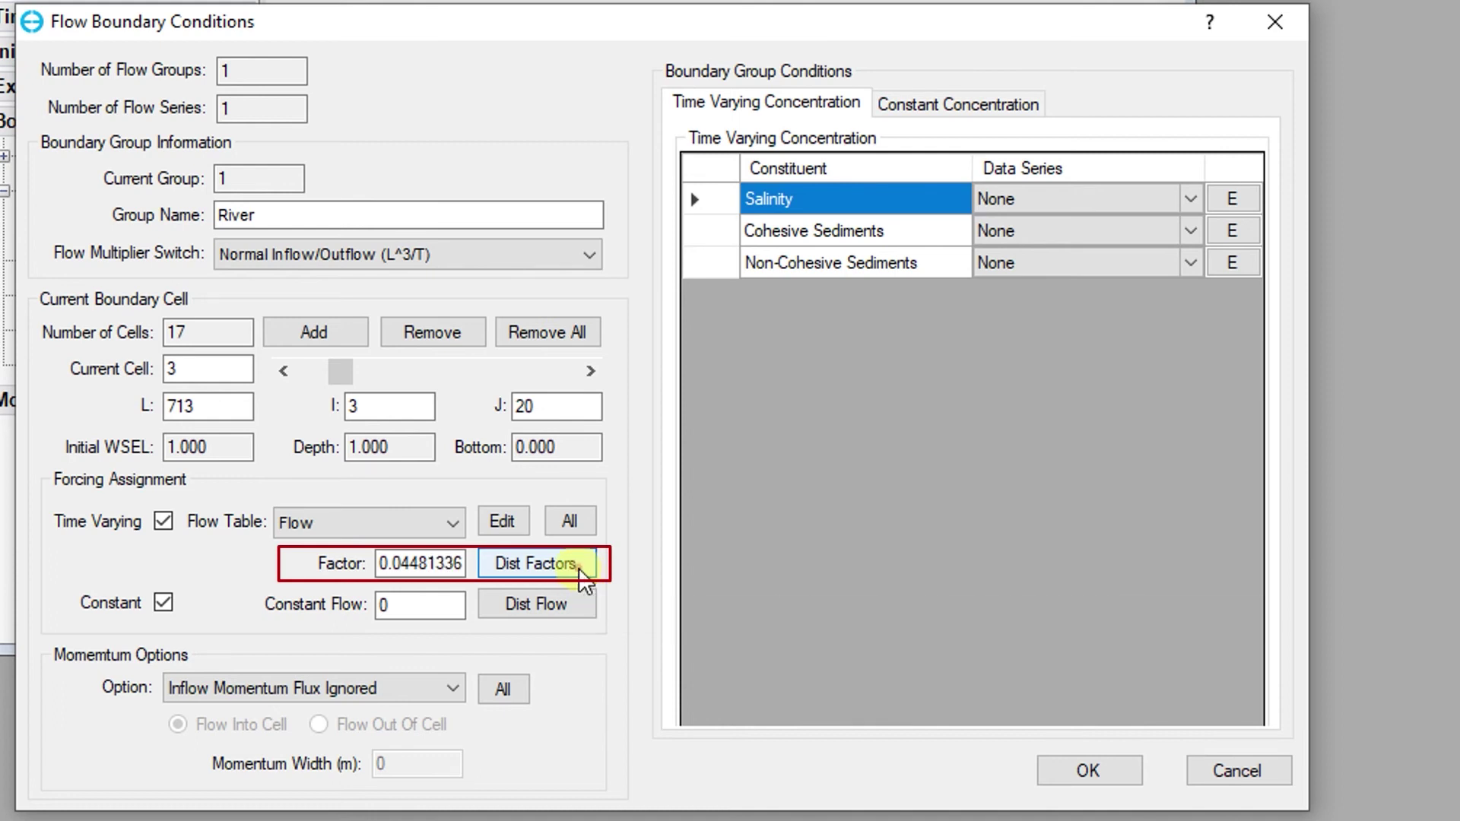
left_click(589, 374)
left_click(590, 374)
left_click(589, 374)
left_click(589, 374)
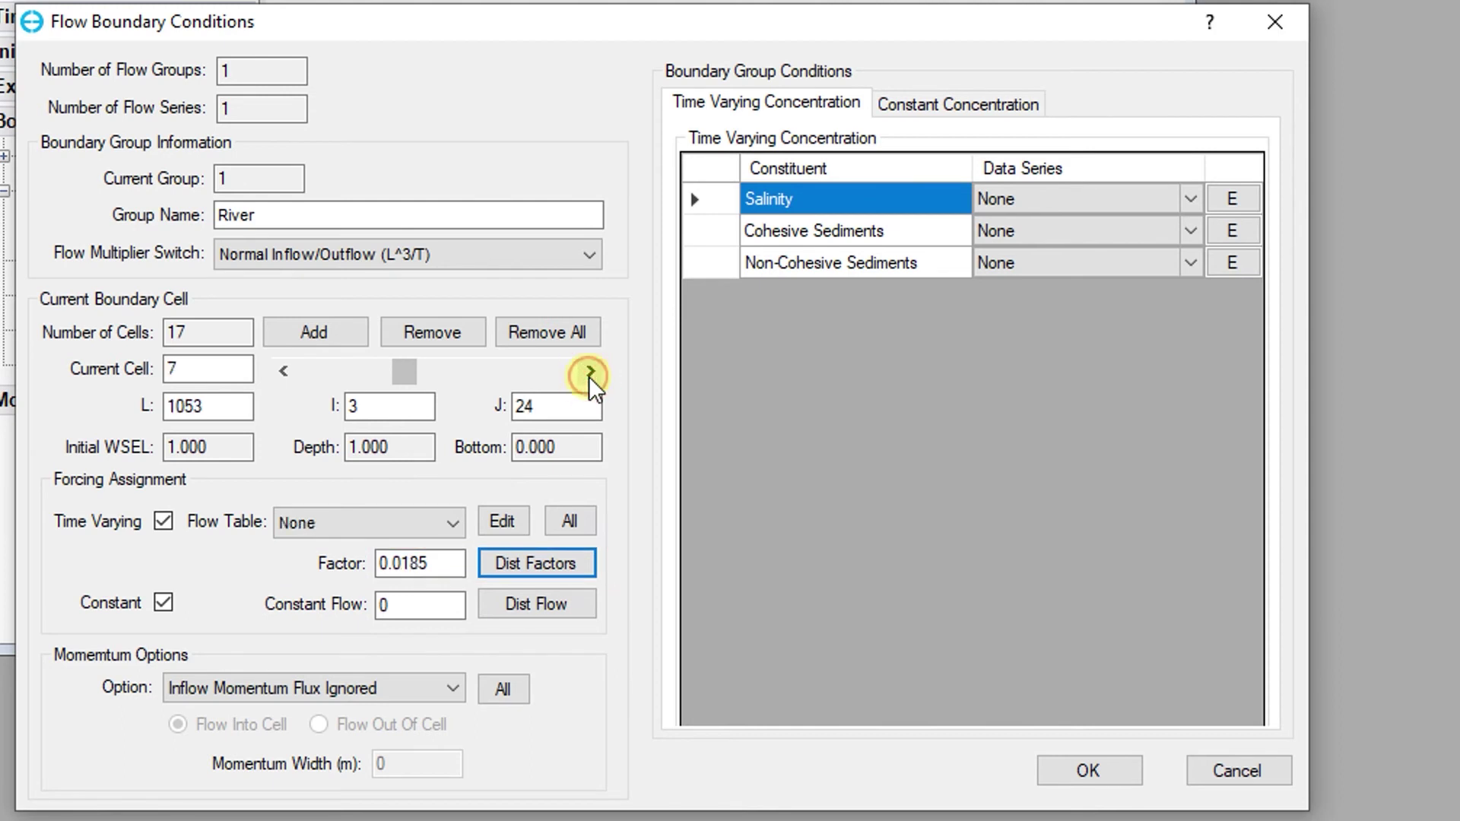
left_click(589, 374)
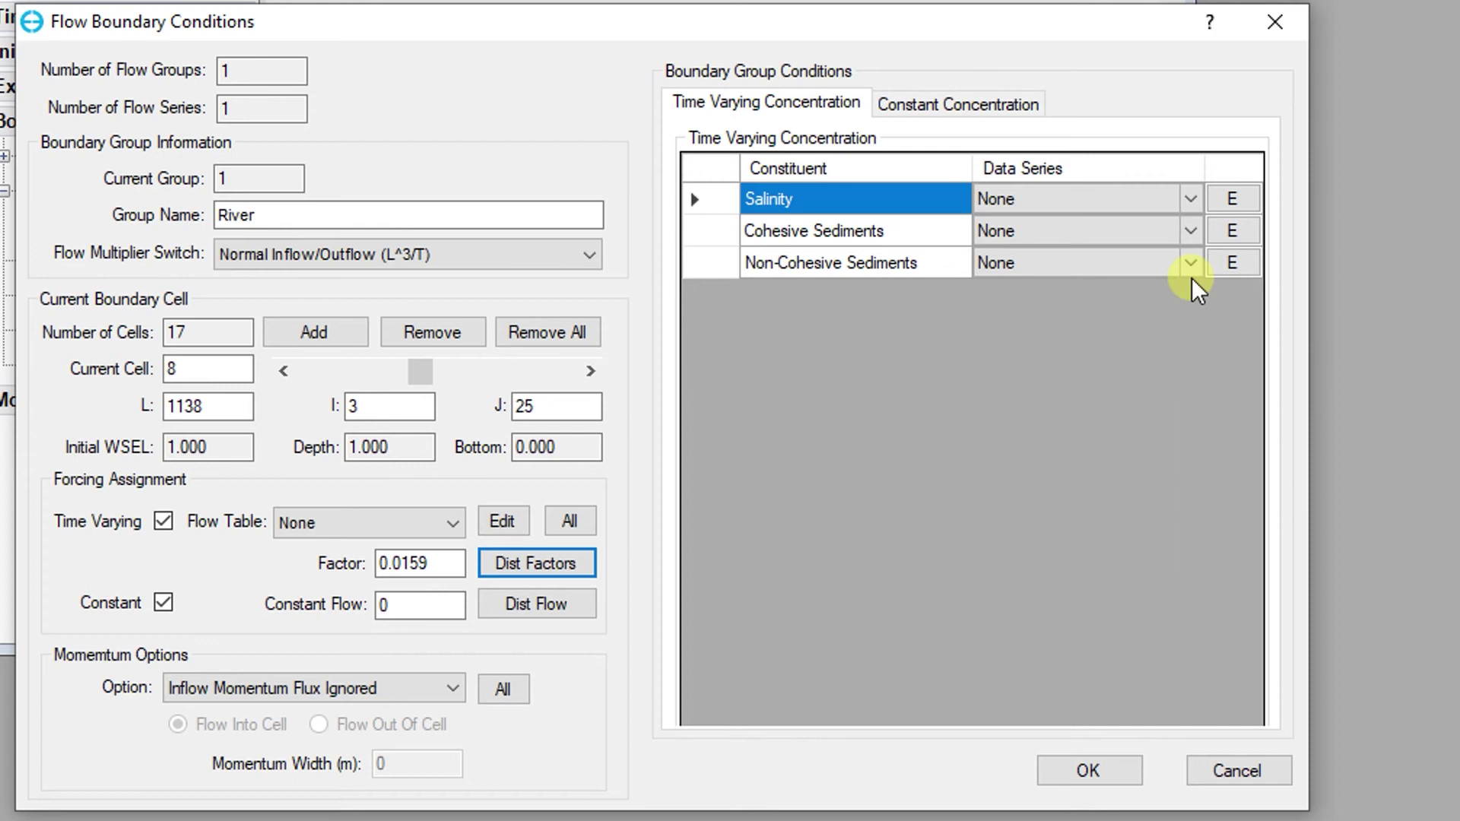
Step: Assign the River data series to the time-varying cohesive sediments concentration and open the constant concentration settings
left_click(1192, 233)
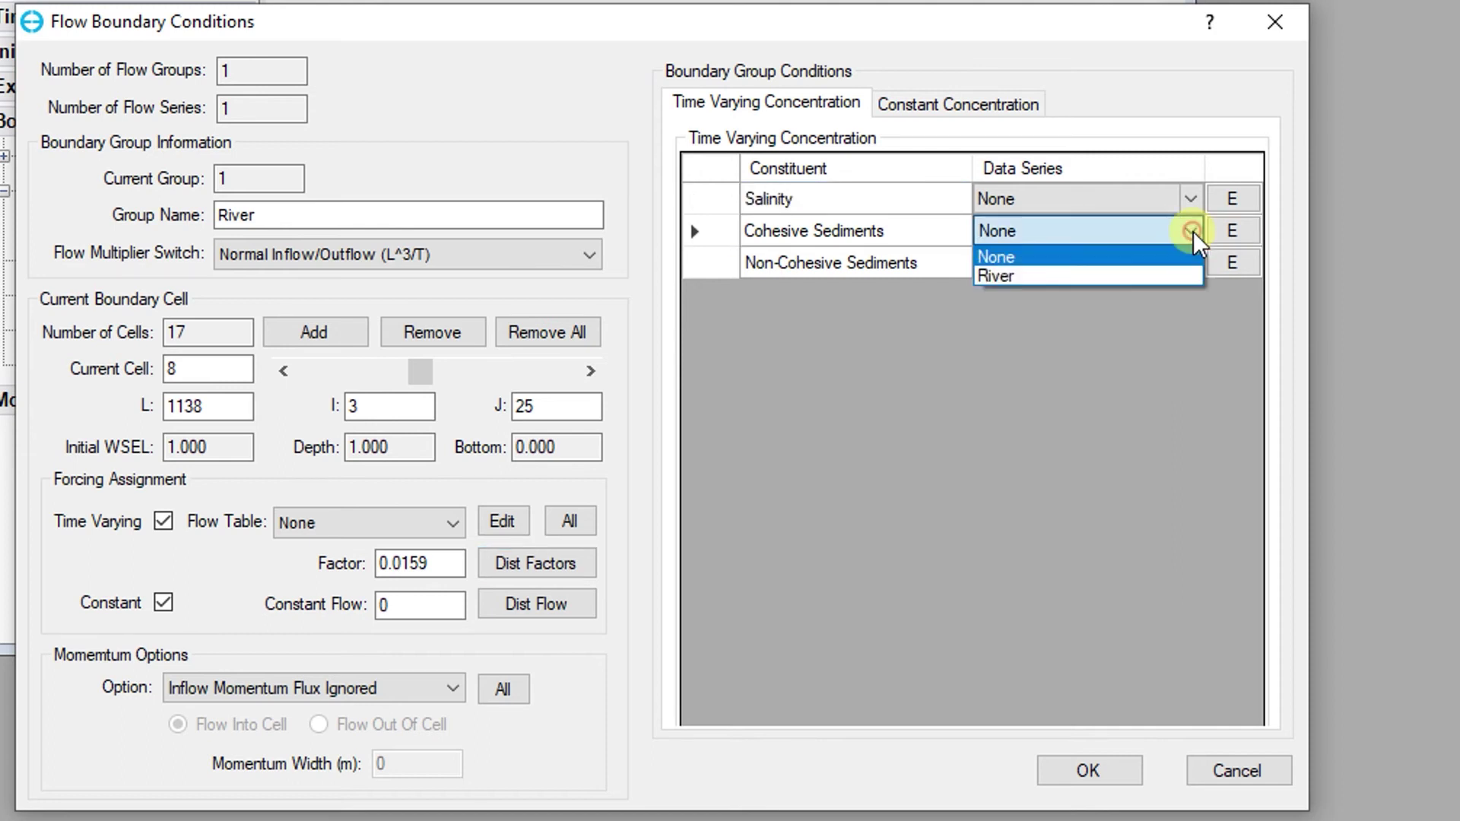
left_click(1172, 276)
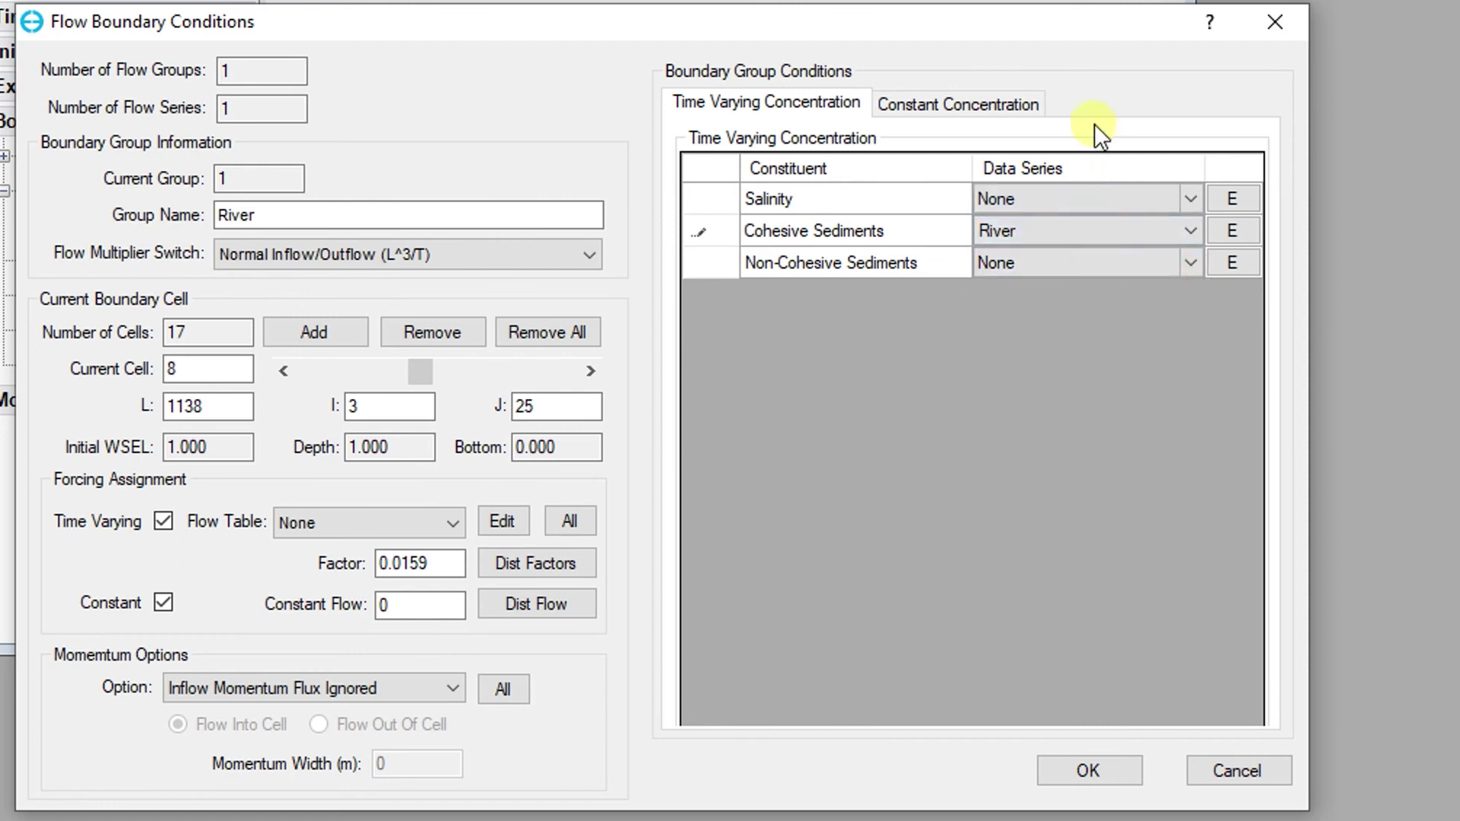
left_click(1034, 111)
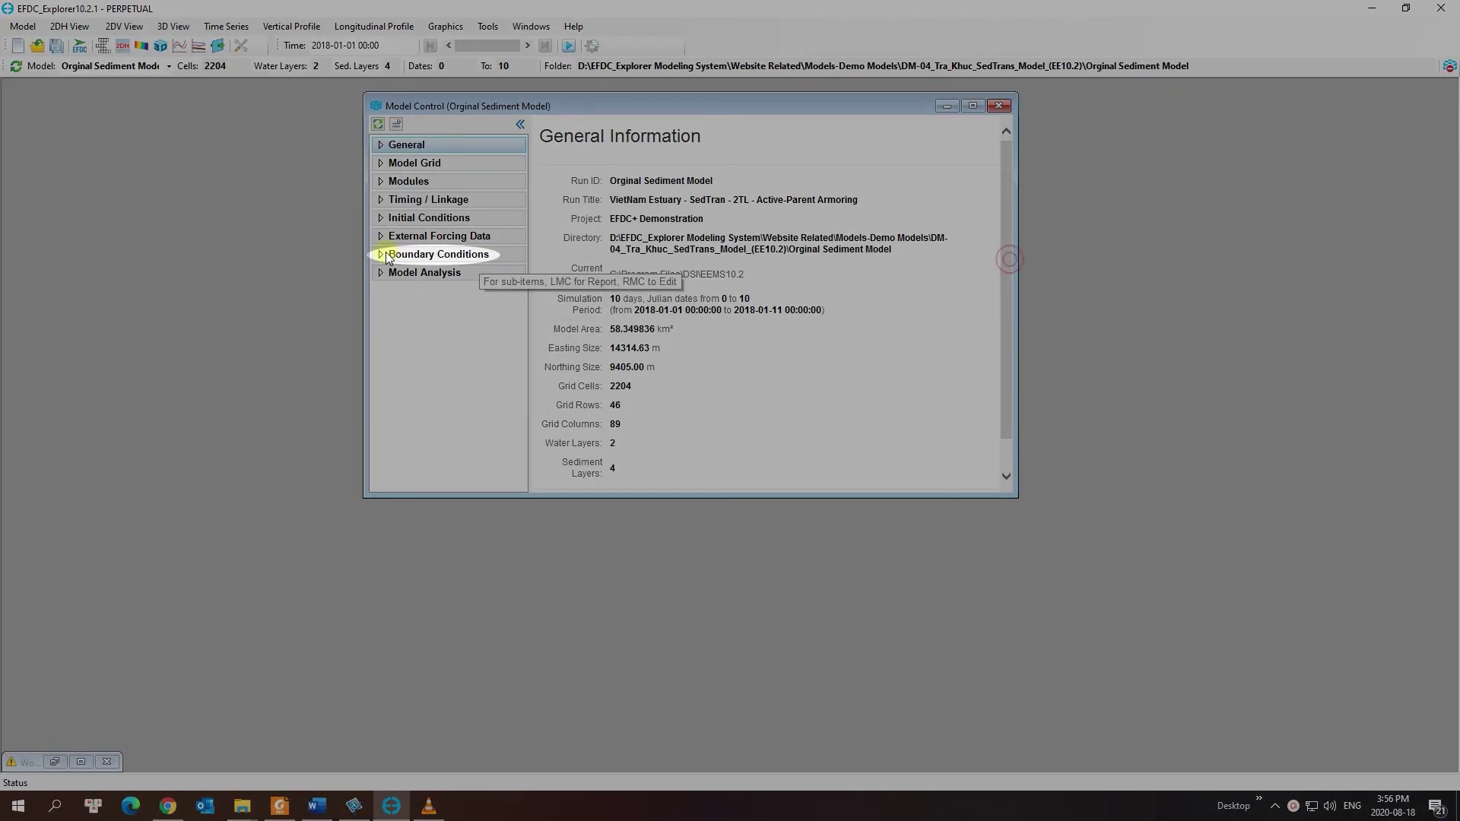
Step: Open the Ocean water level boundary group for editing and move its dialog clear of the model control window
left_click(381, 254)
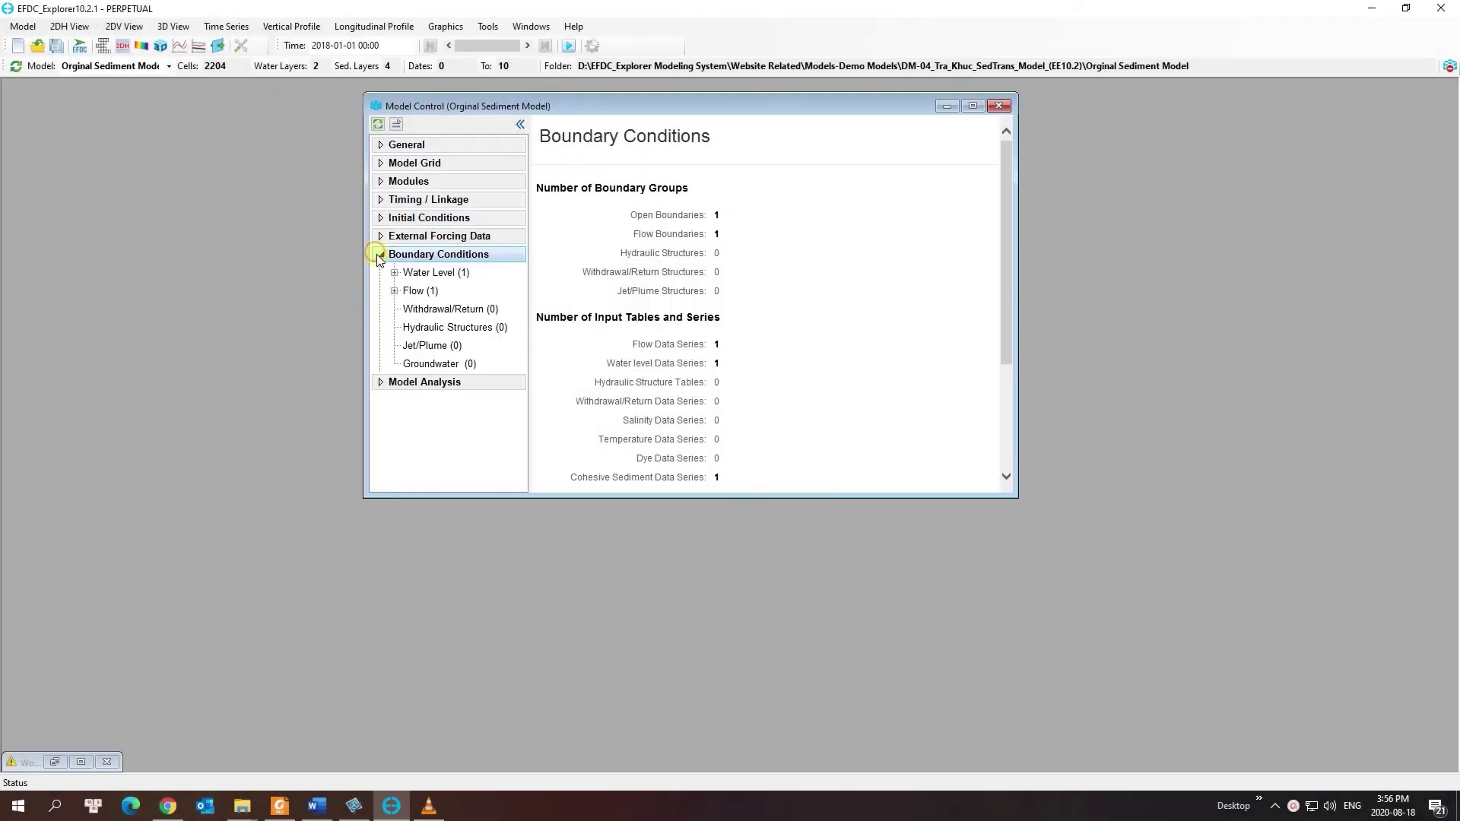
left_click(394, 272)
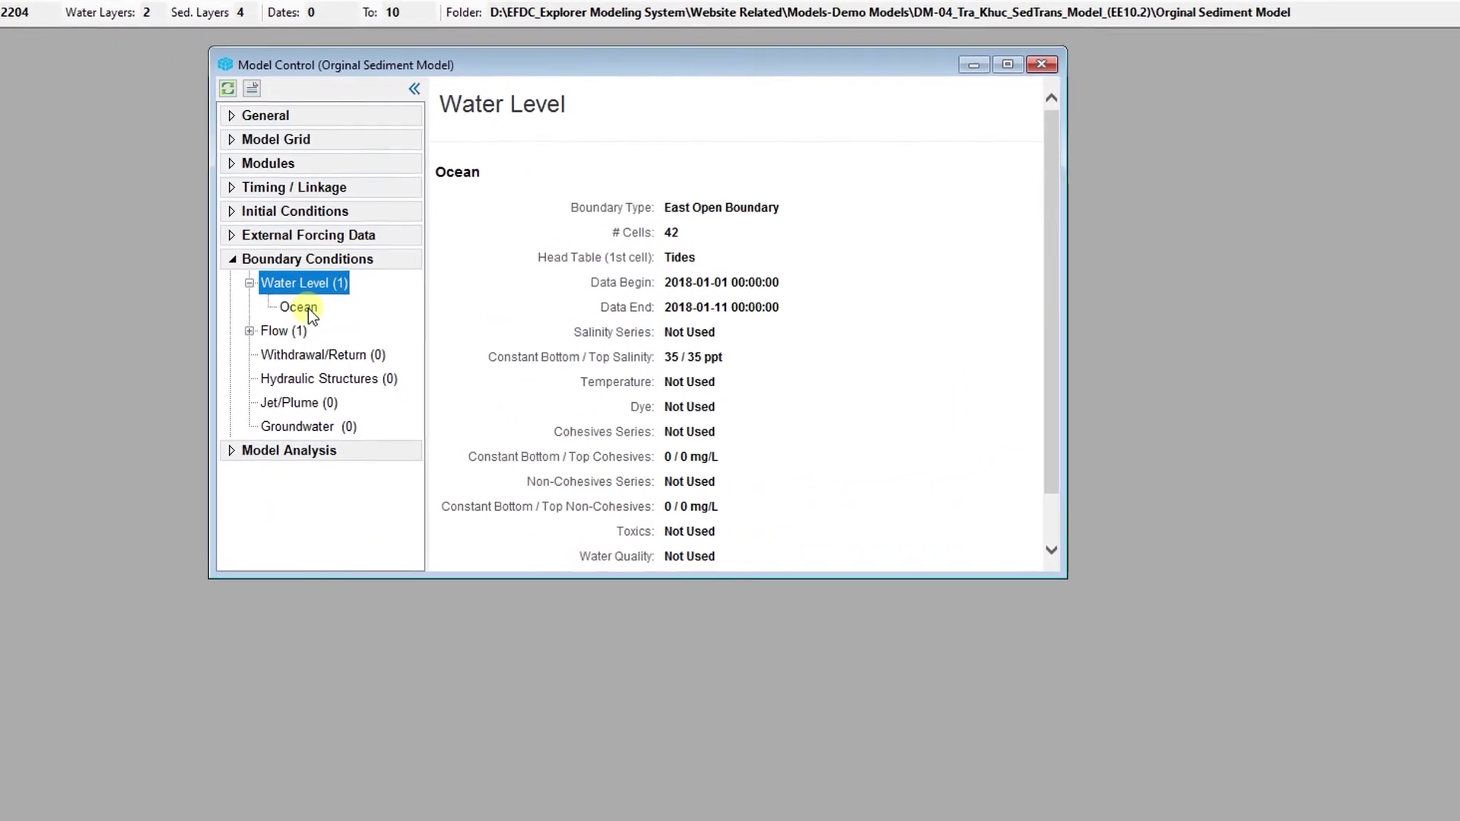
right_click(308, 308)
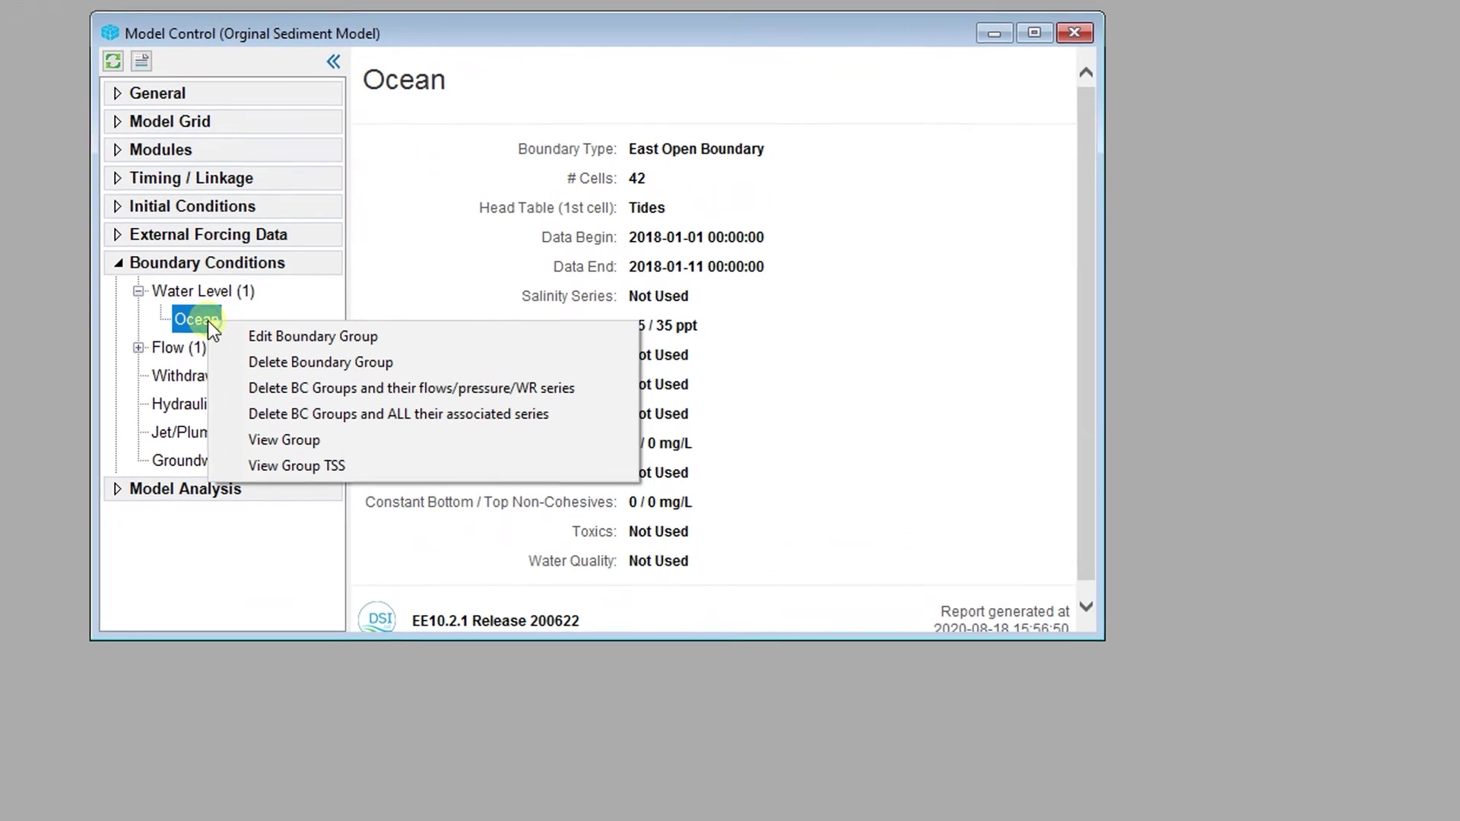
left_click(253, 336)
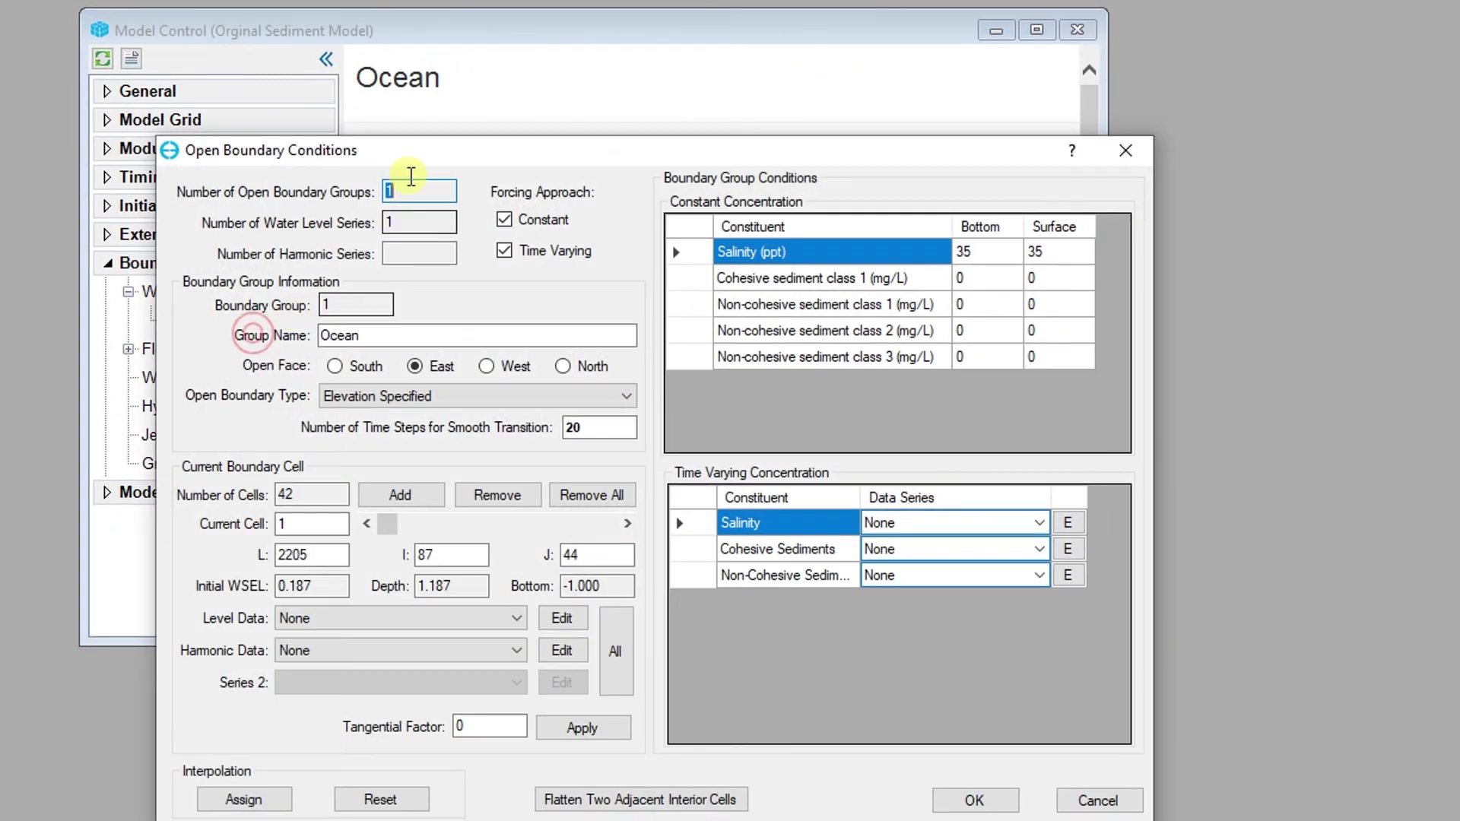
left_click_drag(409, 148, 351, 30)
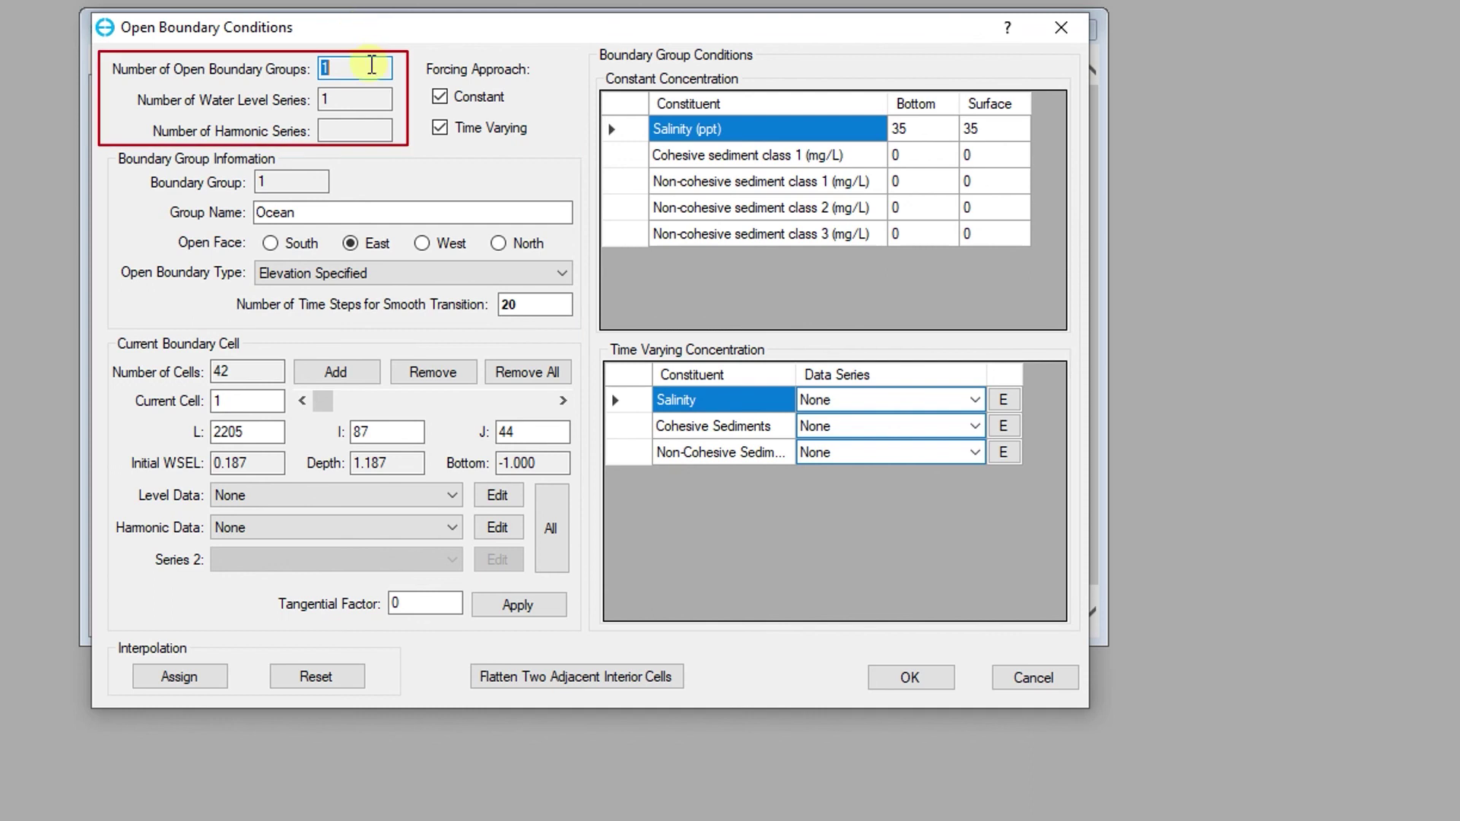
Step: Review the Ocean group's series counts, number and name, switching the constant forcing approach off and on again
left_click(362, 100)
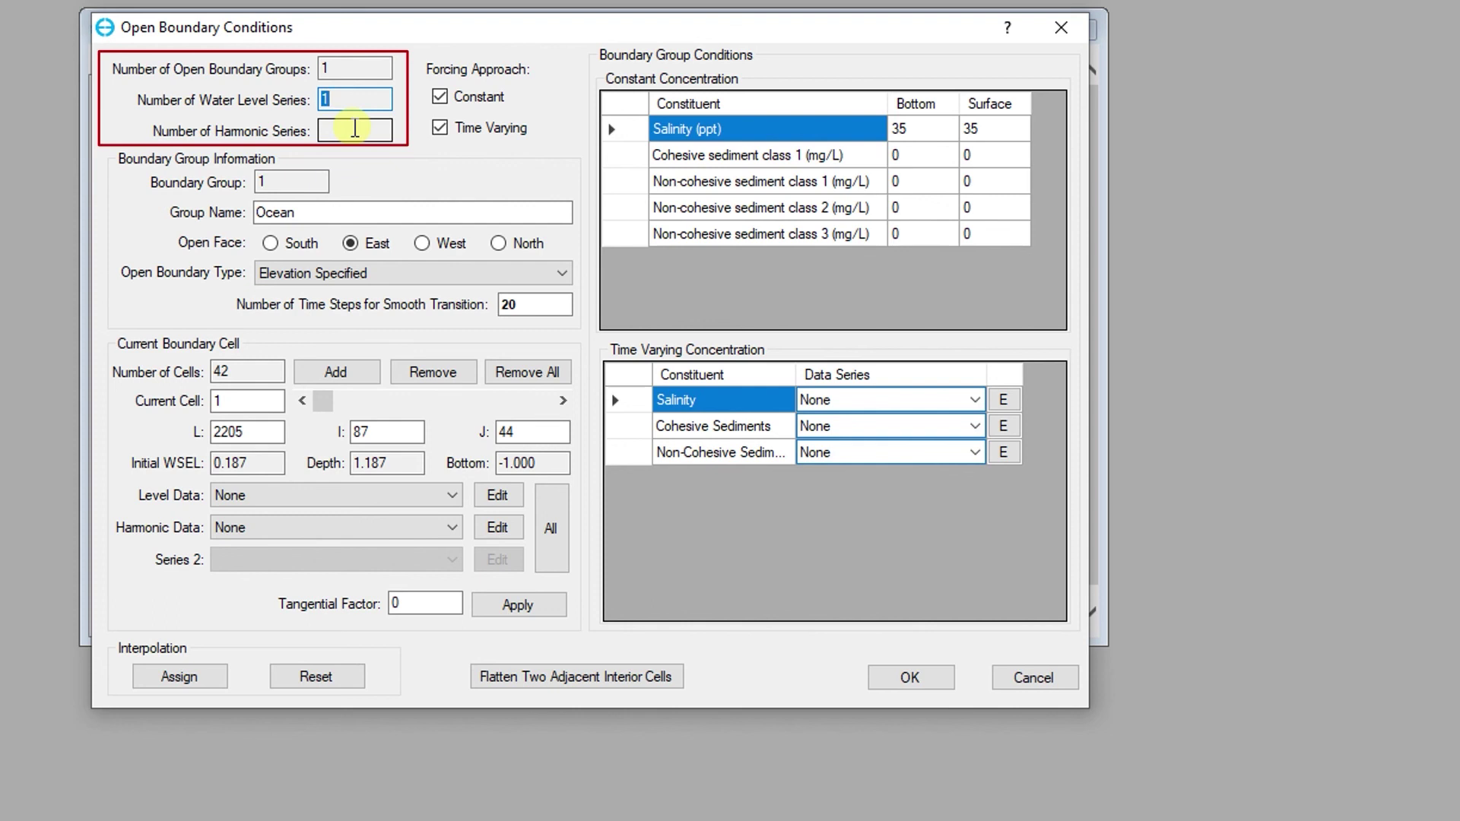
left_click(354, 130)
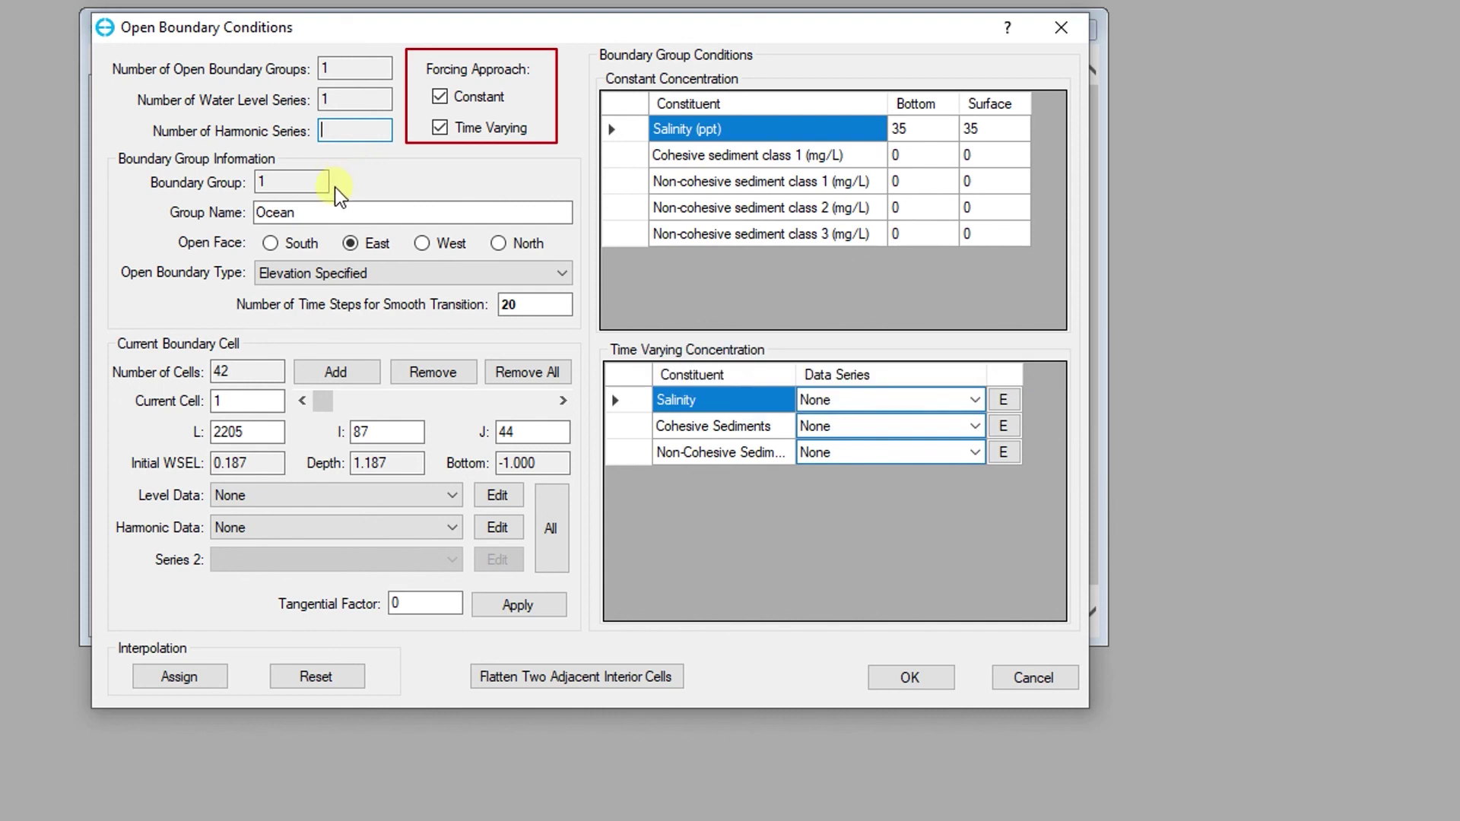
left_click(509, 98)
left_click(510, 98)
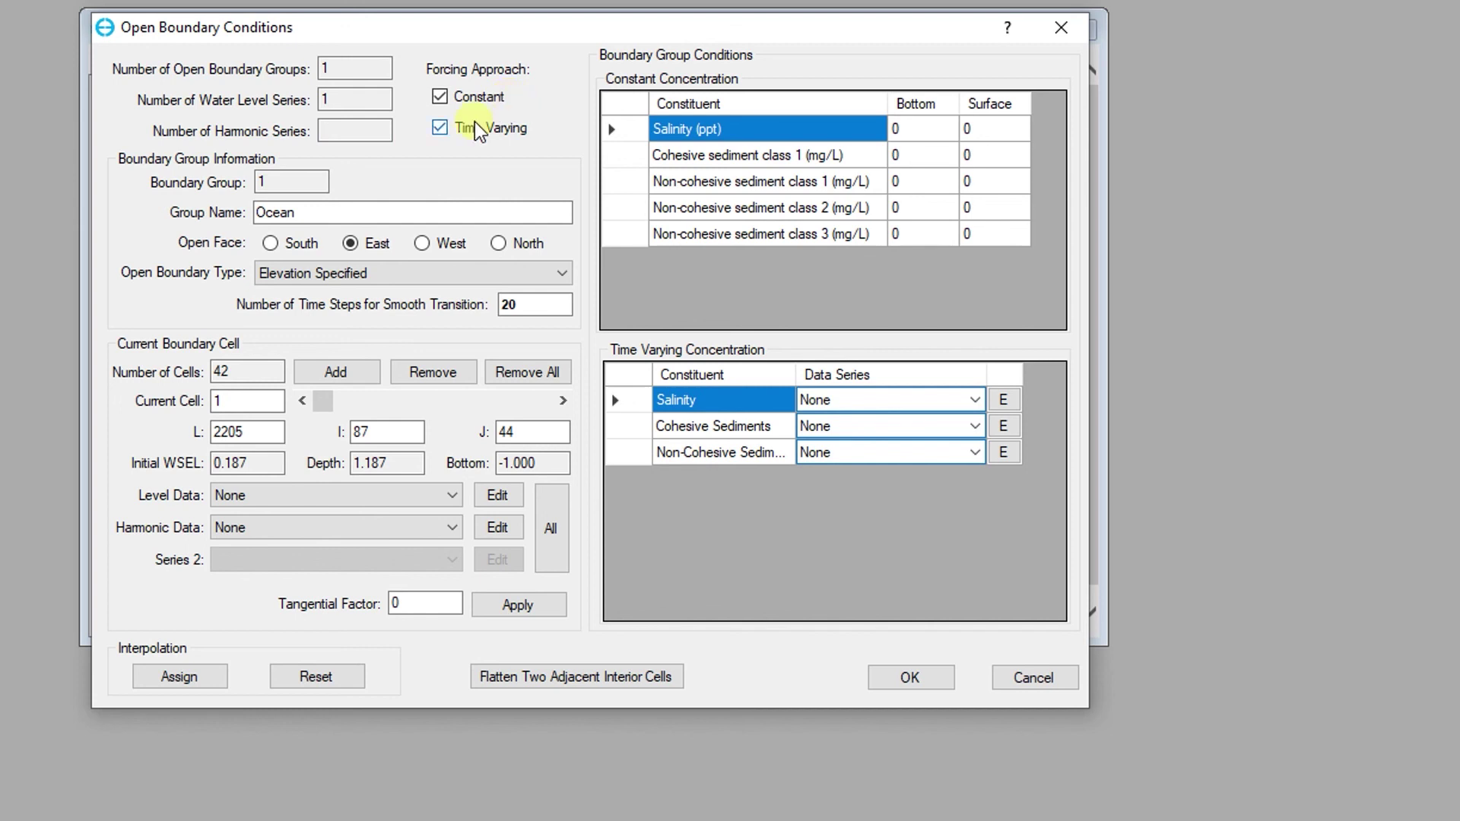
double_click(305, 180)
double_click(323, 212)
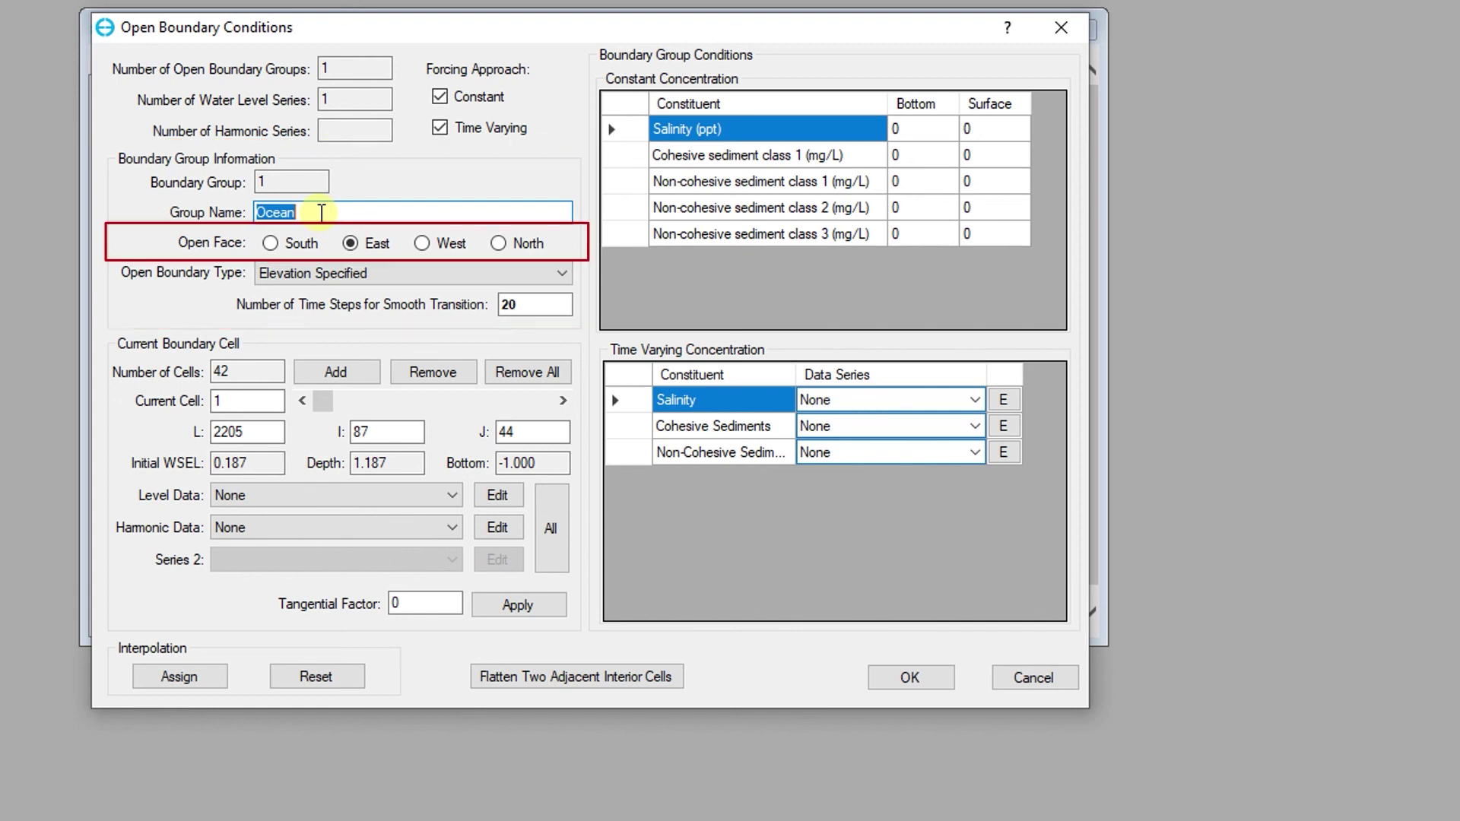
Step: Try the open face directions for the Ocean boundary, ending on North, and review the open boundary type options
left_click(300, 243)
left_click(374, 240)
left_click(427, 241)
left_click(523, 242)
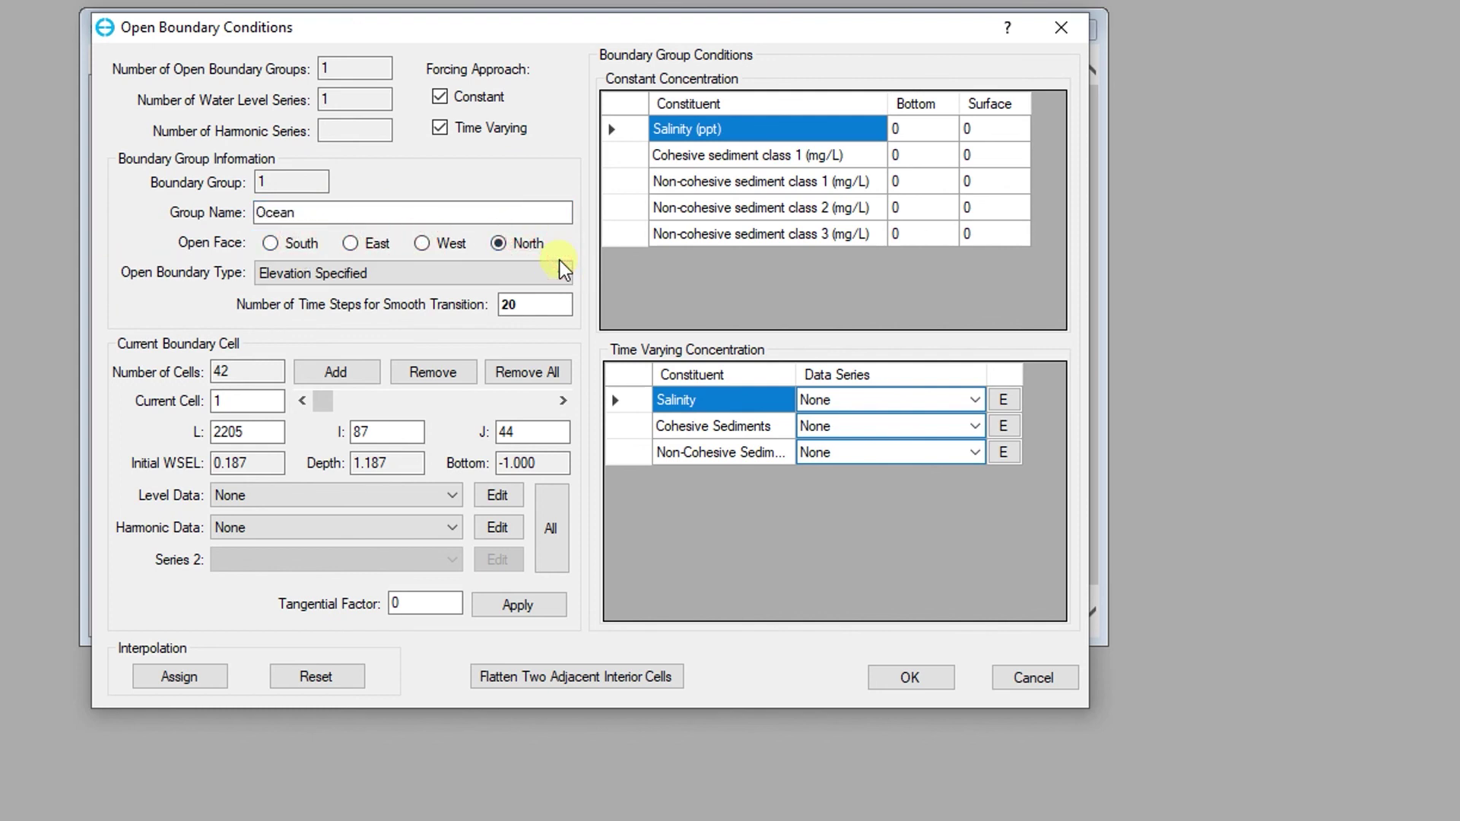
left_click(563, 271)
left_click(562, 267)
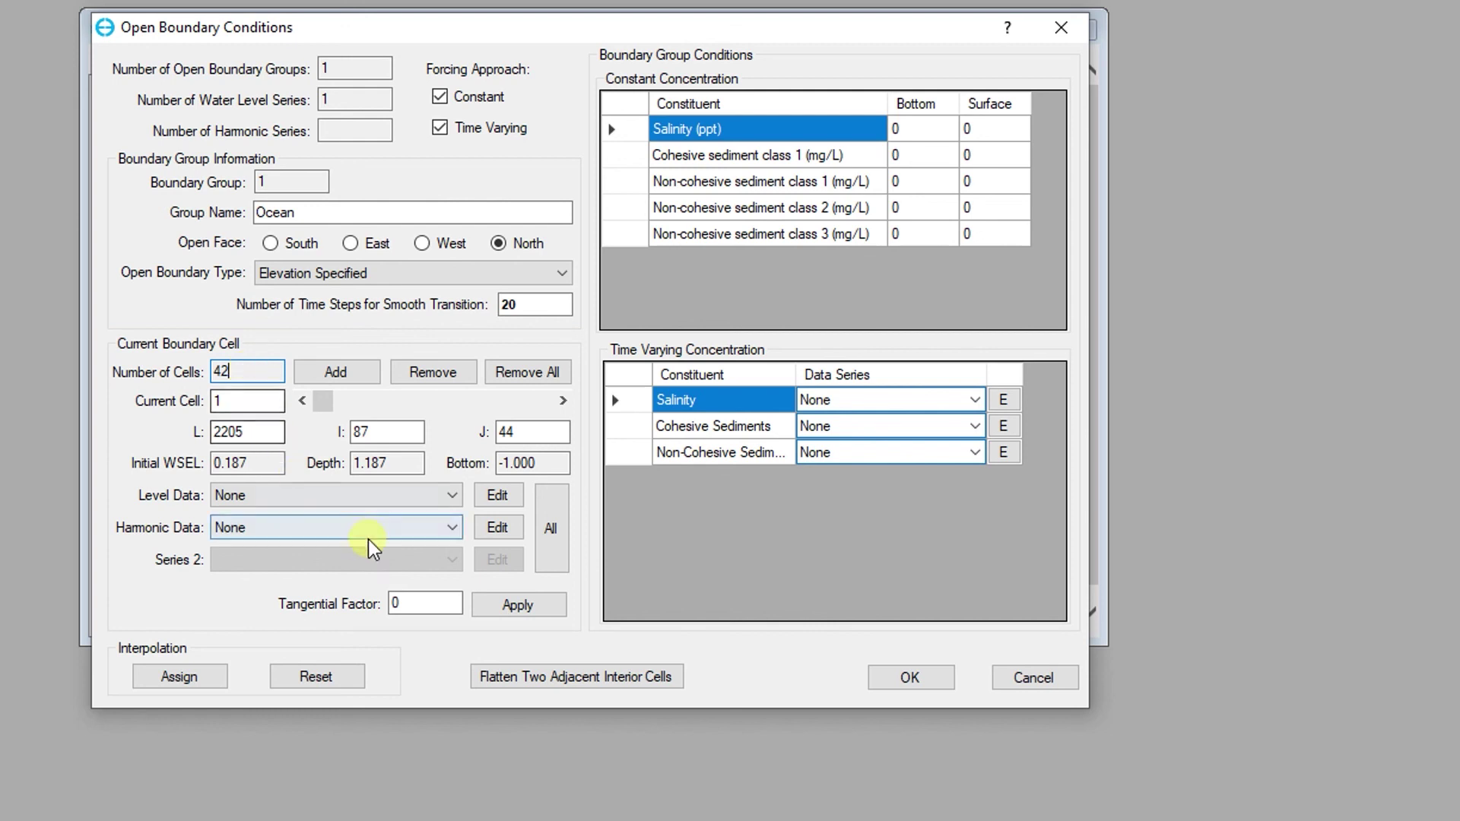
Step: Assign the Tides series as level data and the Harmonic series as harmonic data for boundary cell 1
left_click(454, 496)
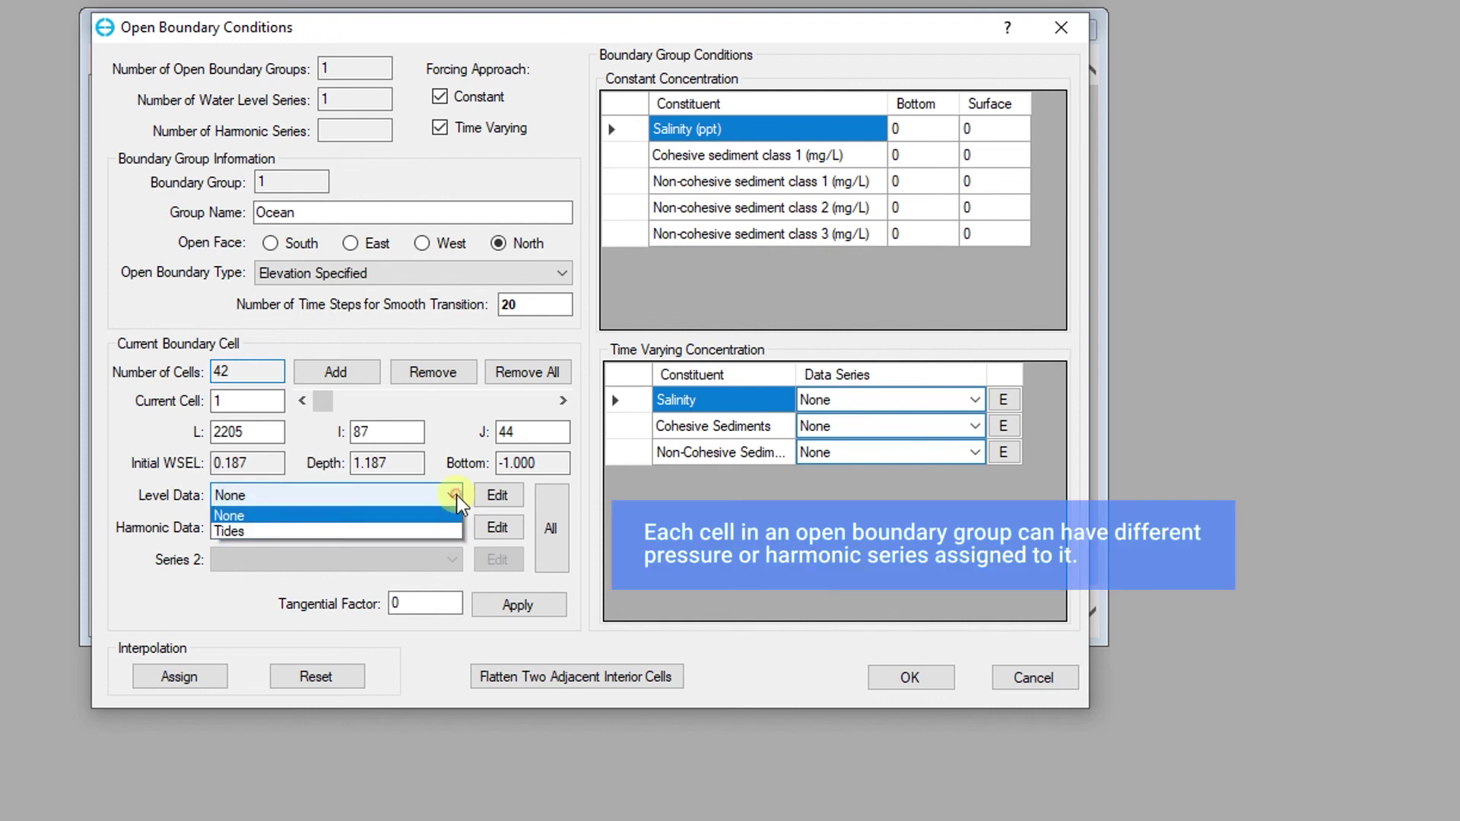
left_click(426, 529)
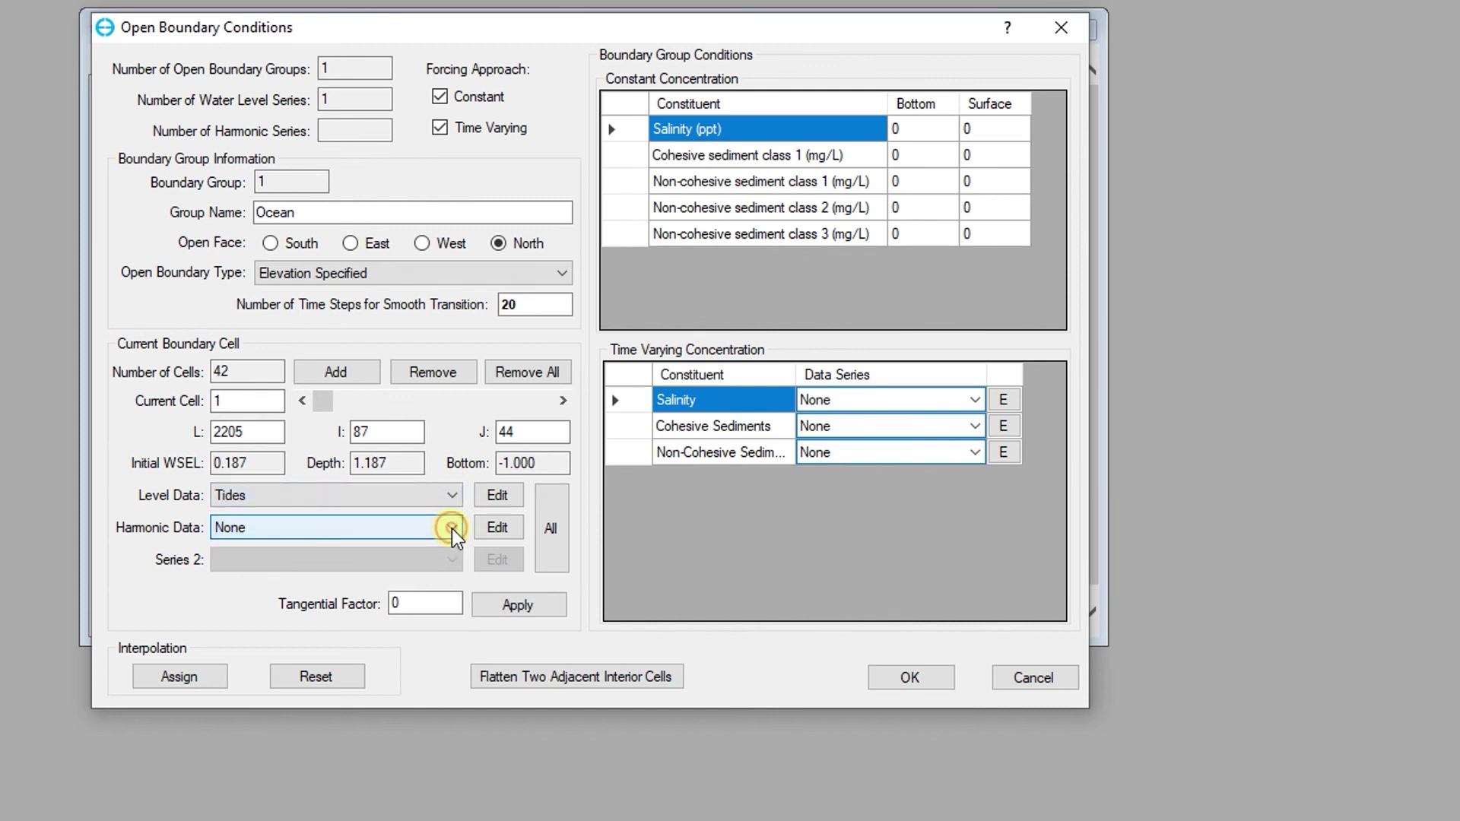
left_click(452, 527)
left_click(438, 563)
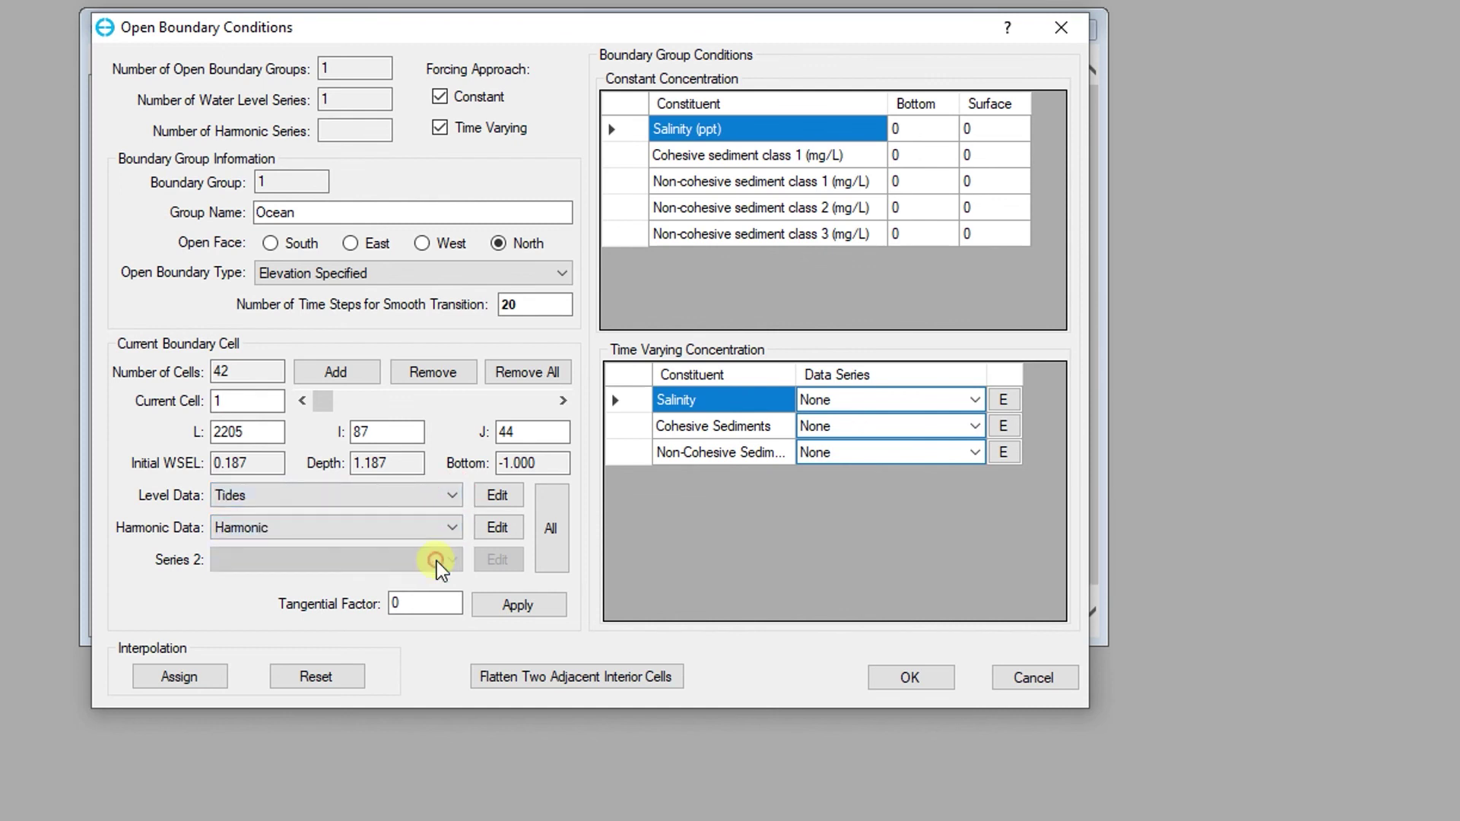